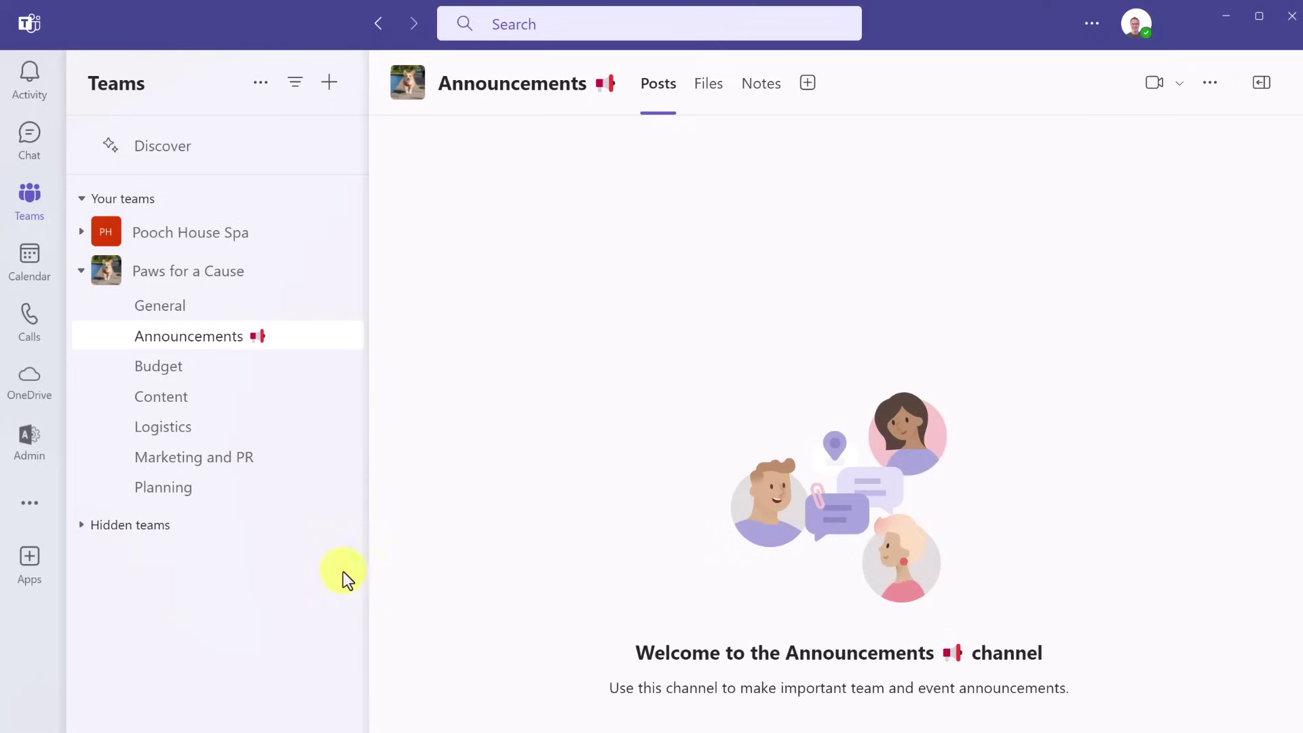
Step: Search the Teams Apps catalogue for 'plann' to find the Planner app
left_click(33, 571)
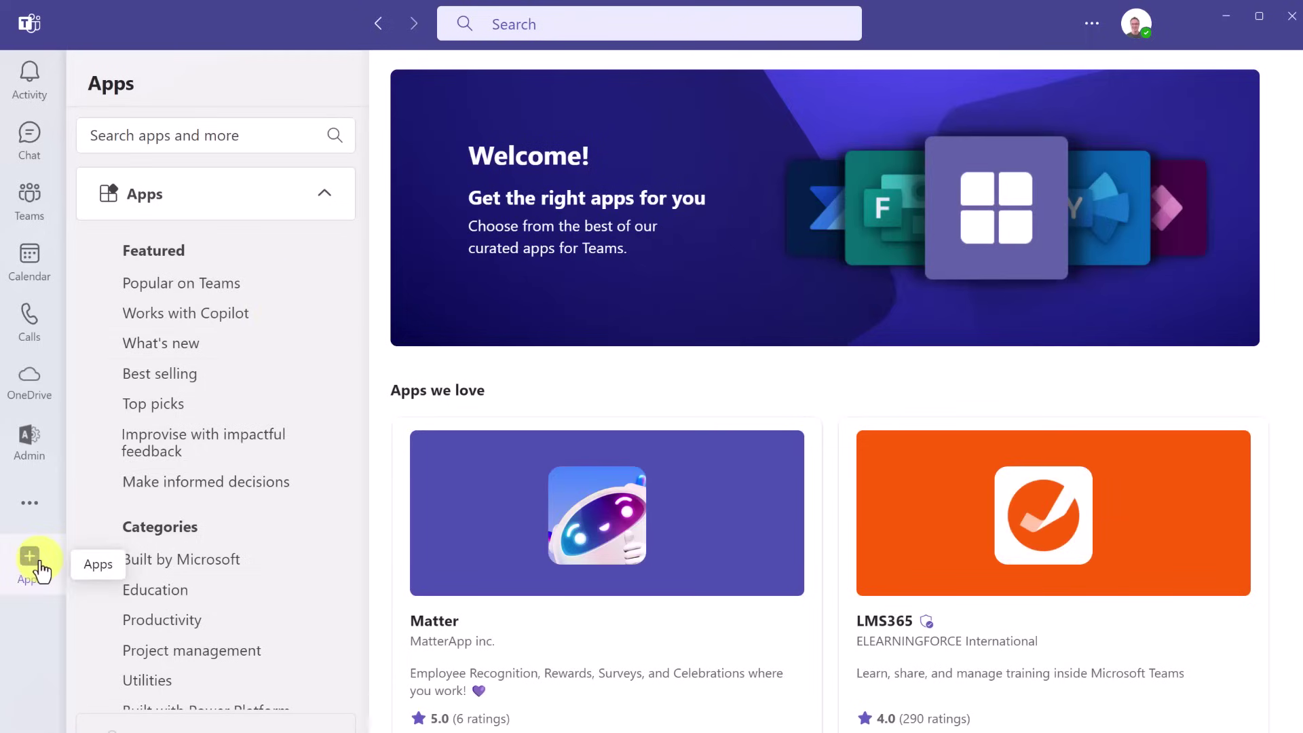
left_click(314, 151)
type("plann")
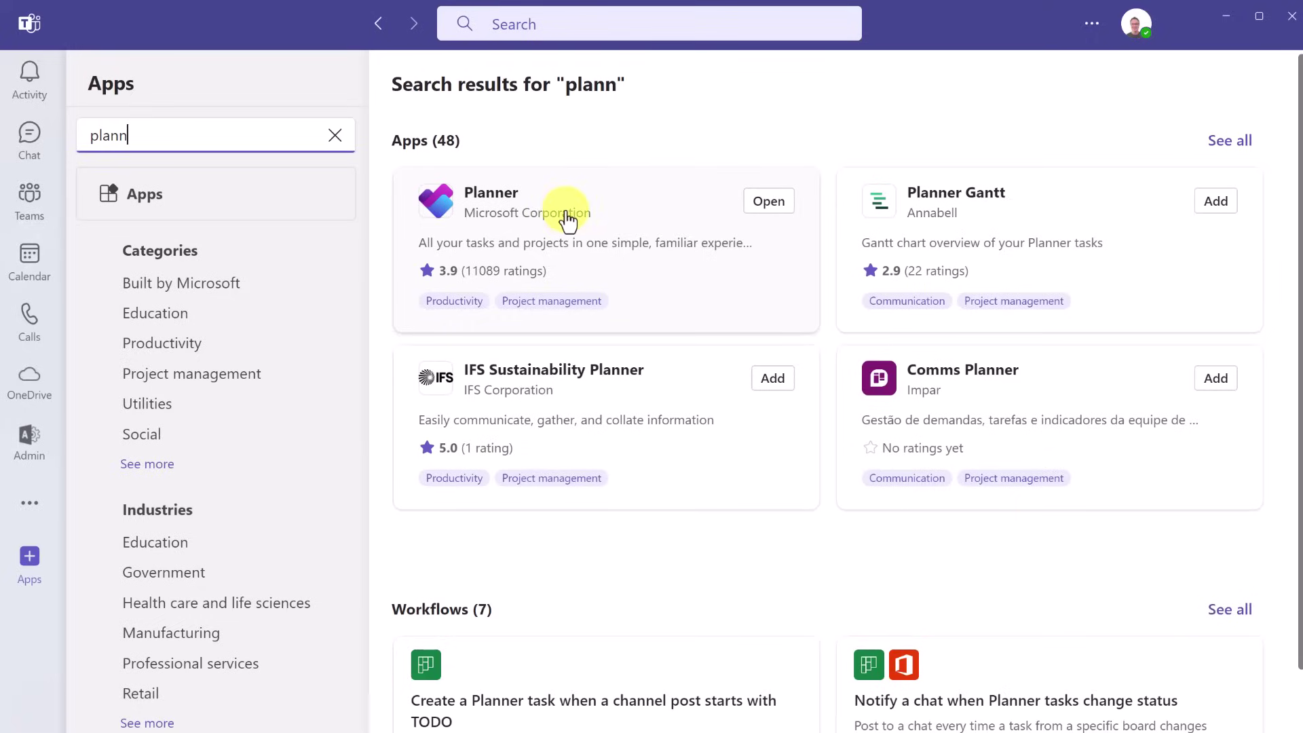
Step: Launch Planner and pin it to the Teams left rail
left_click(769, 201)
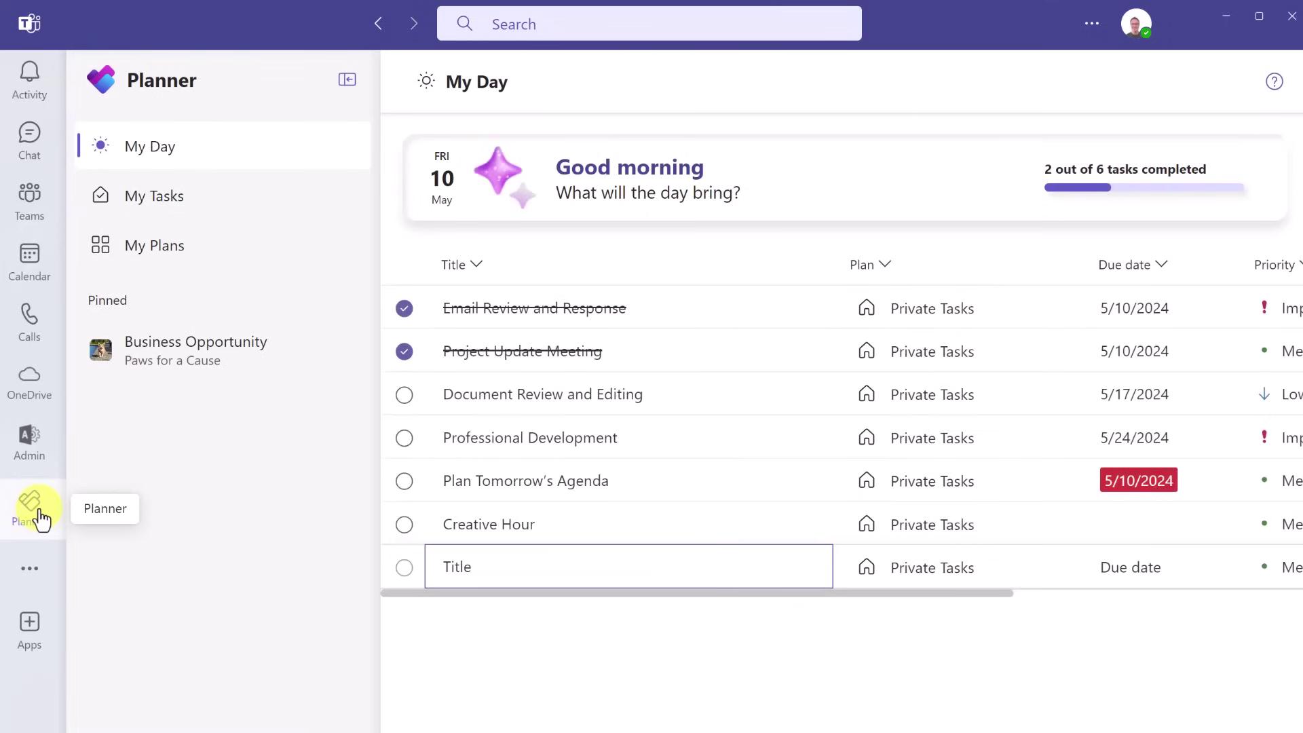
right_click(40, 519)
left_click(112, 530)
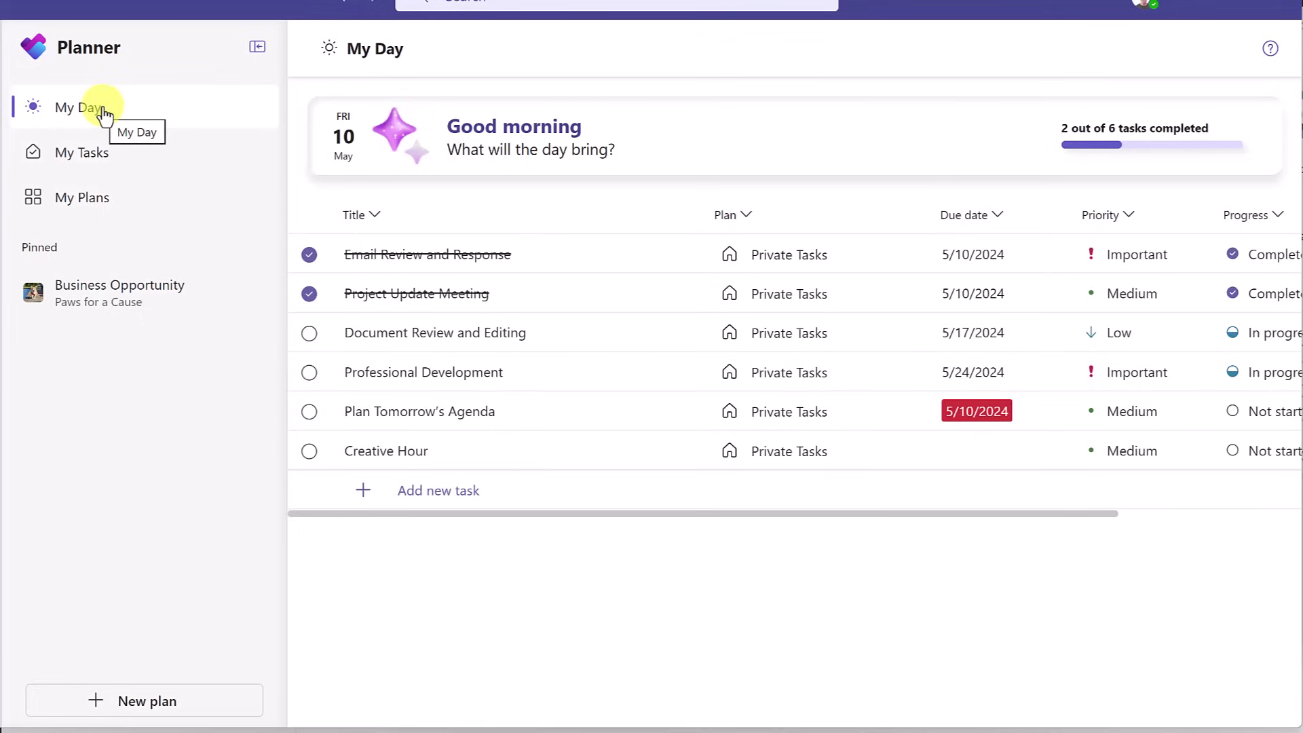
Step: Browse My Tasks and My Plans, then return to My Day
left_click(95, 155)
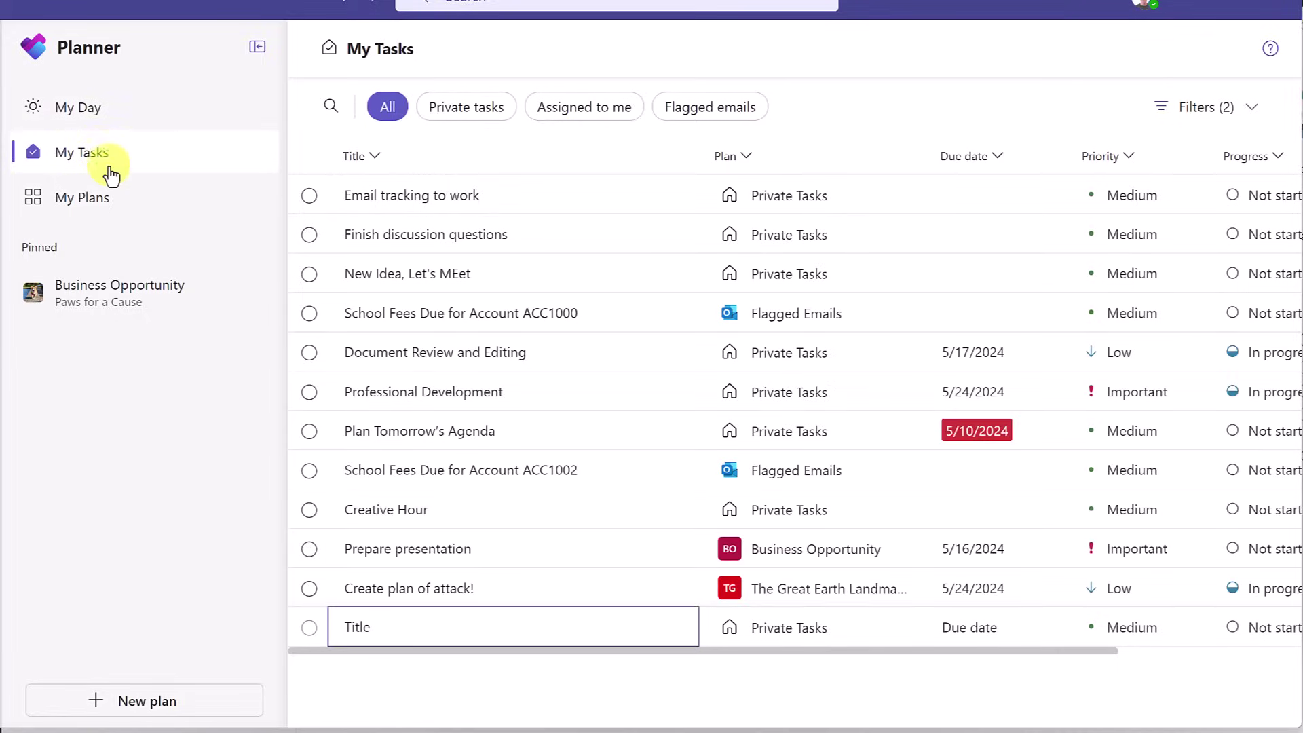
left_click(118, 200)
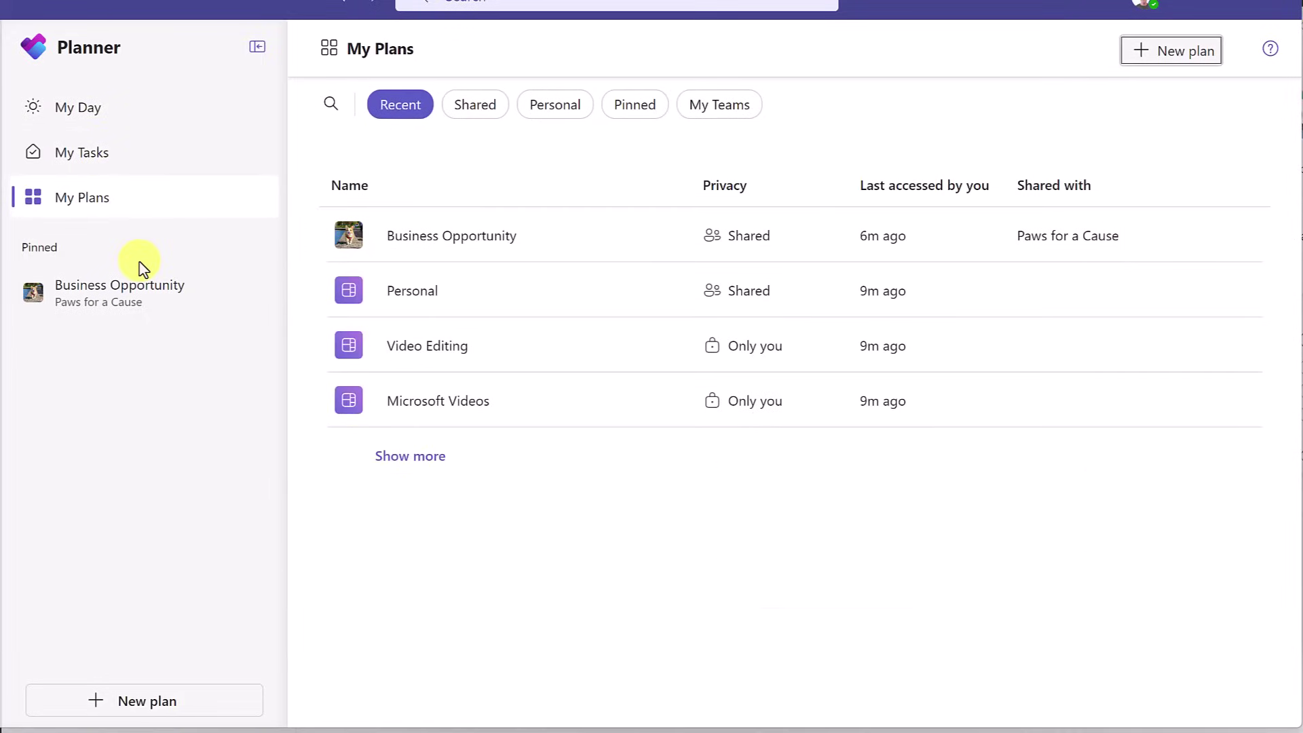
left_click(102, 109)
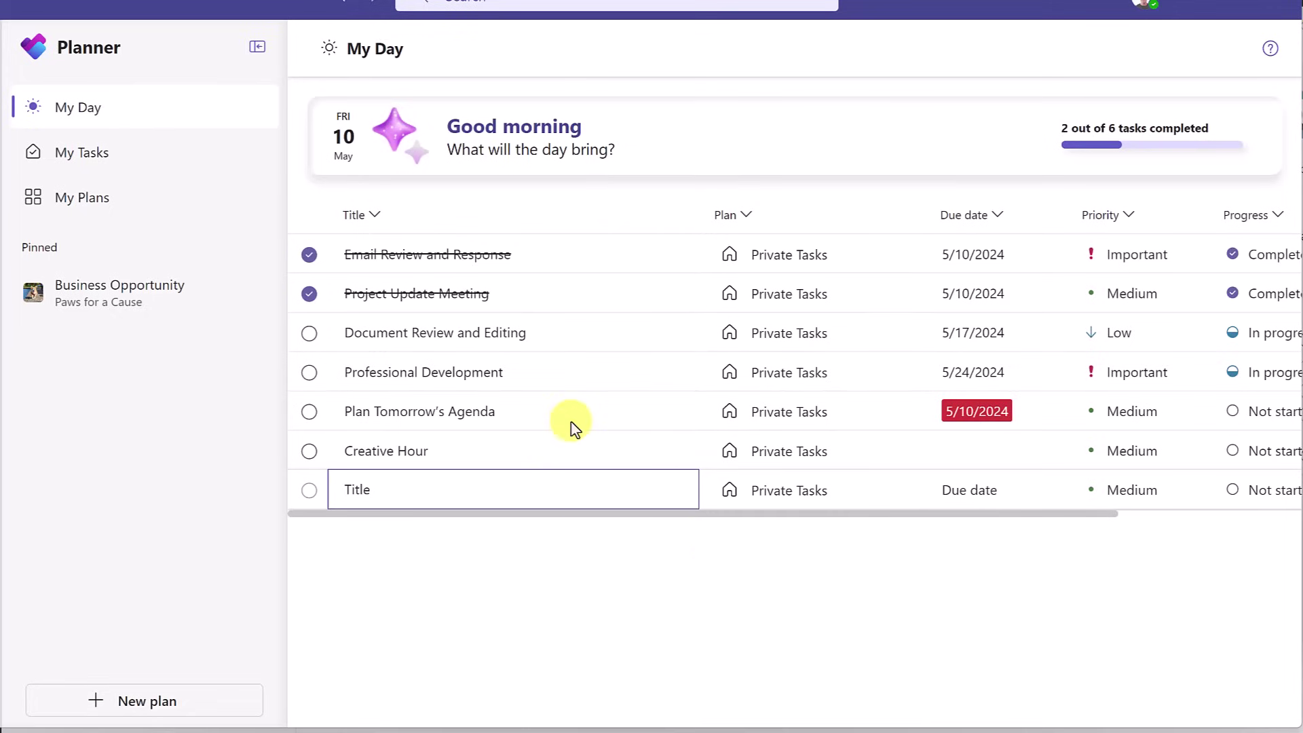
Step: Complete Document Review and Editing, then check and dismiss the Priority sort options
left_click(309, 337)
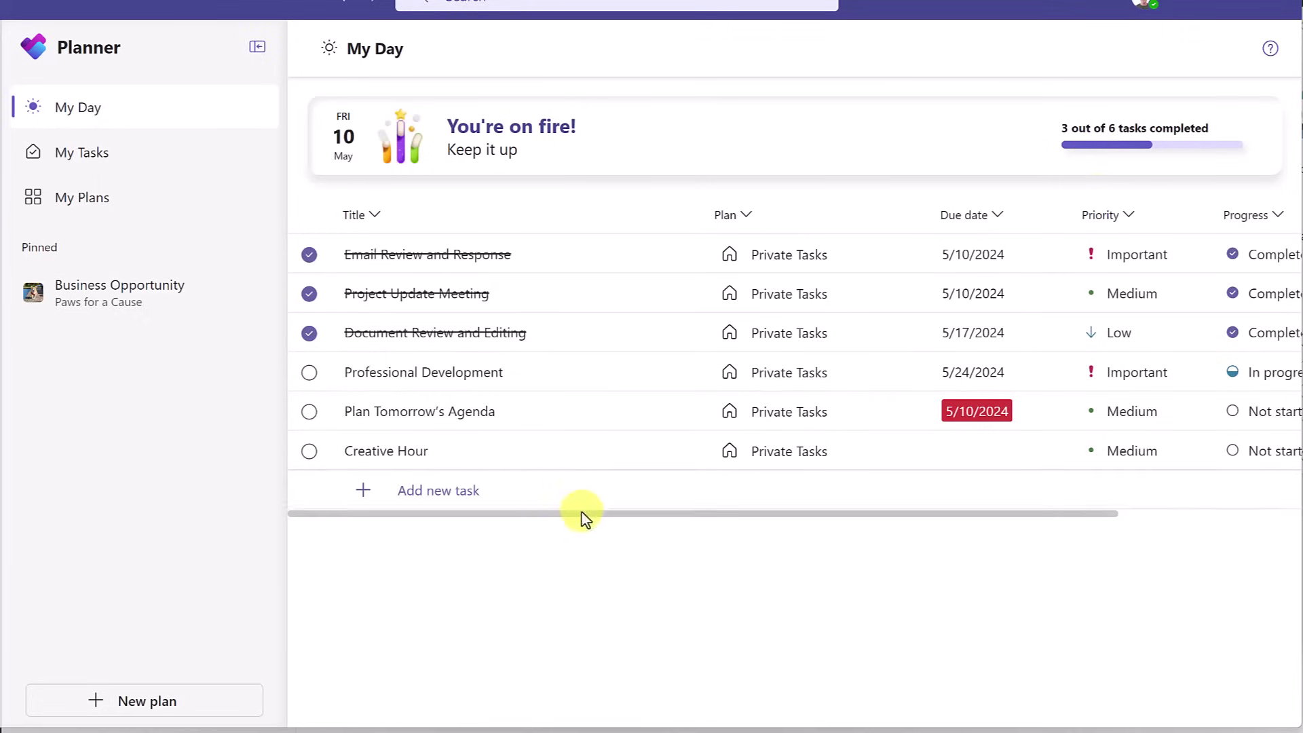
left_click_drag(577, 521, 798, 514)
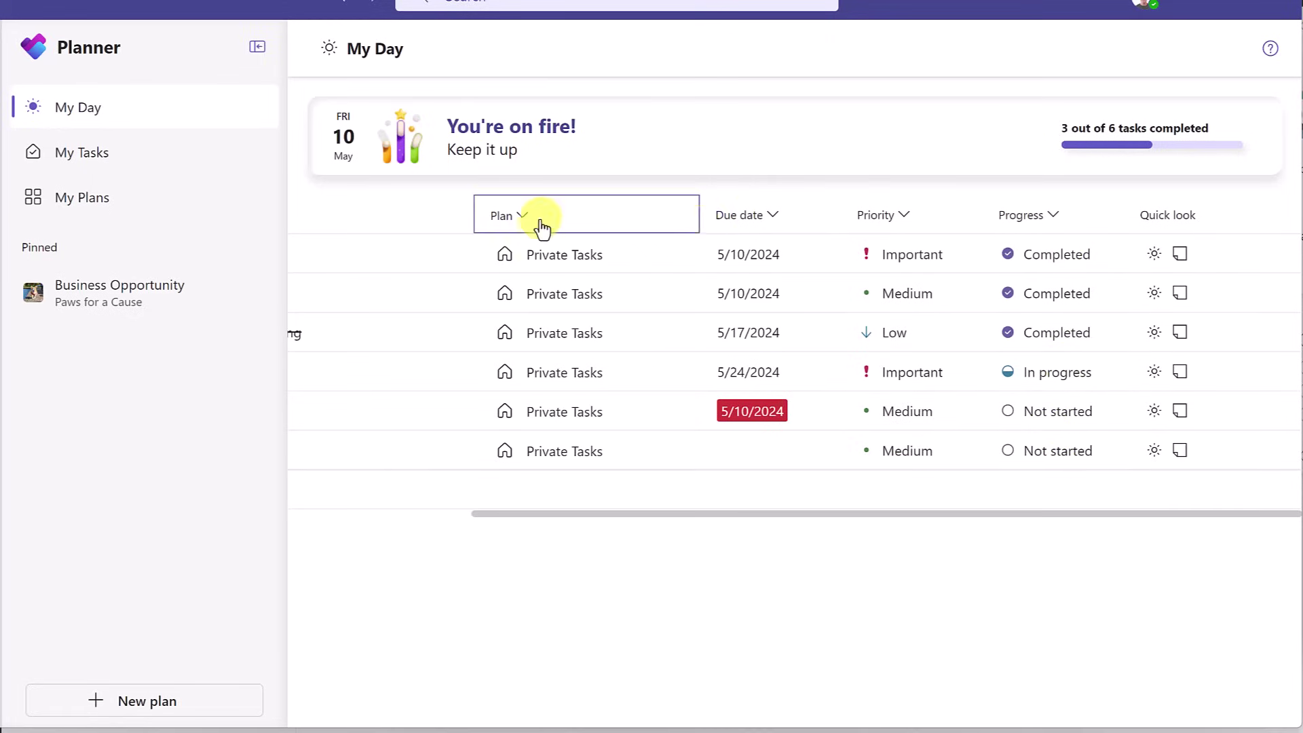
left_click(904, 219)
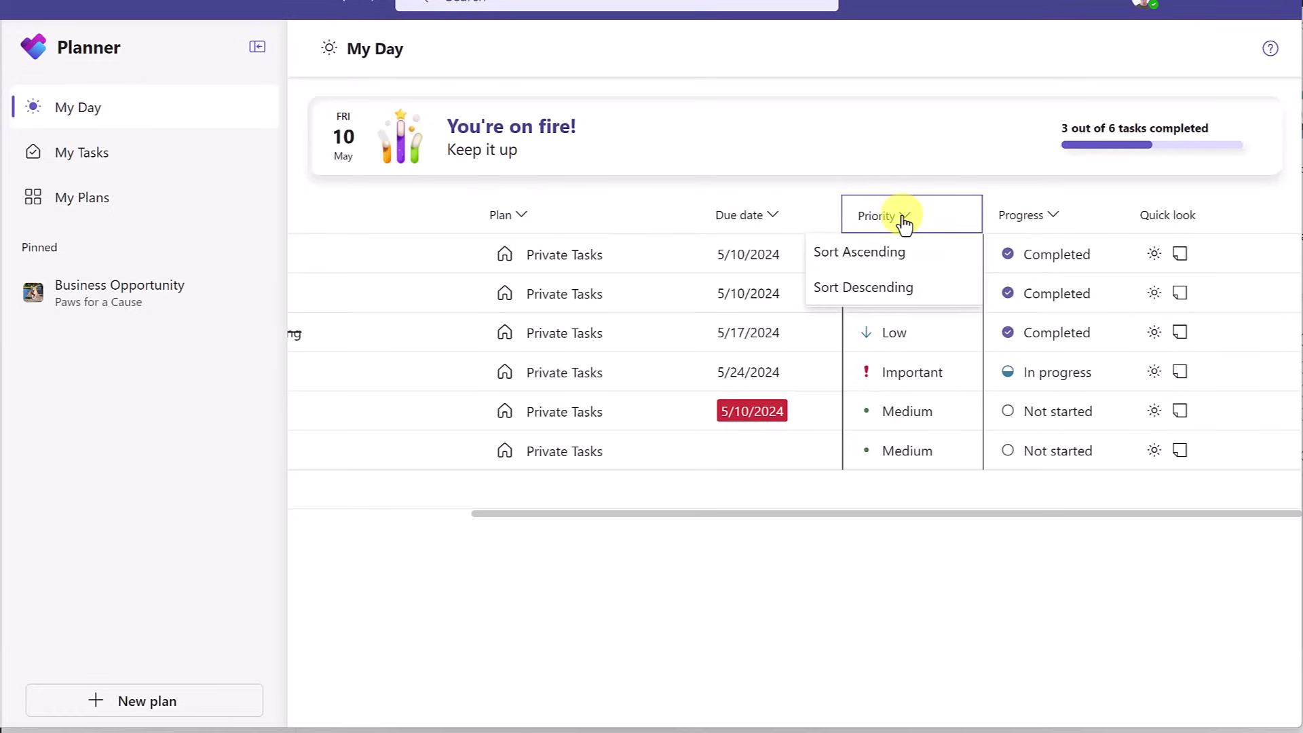
left_click(1106, 190)
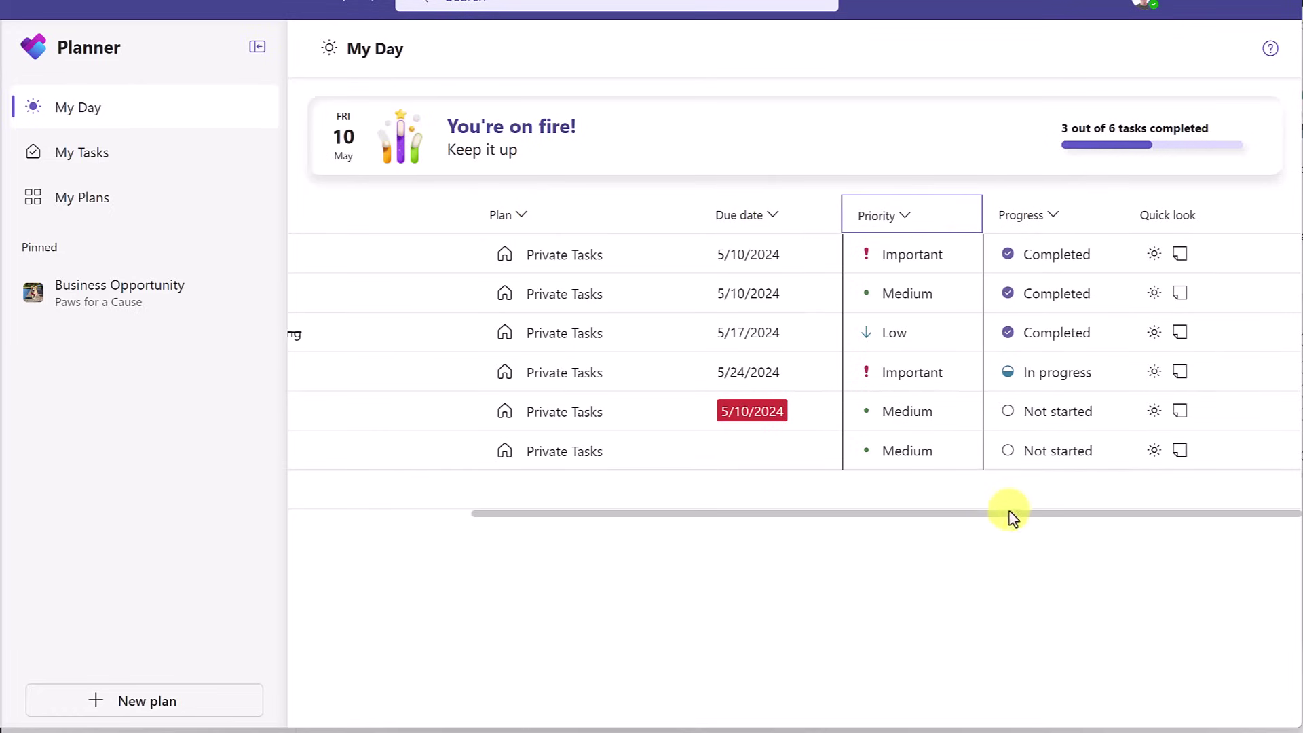
left_click_drag(714, 515, 499, 504)
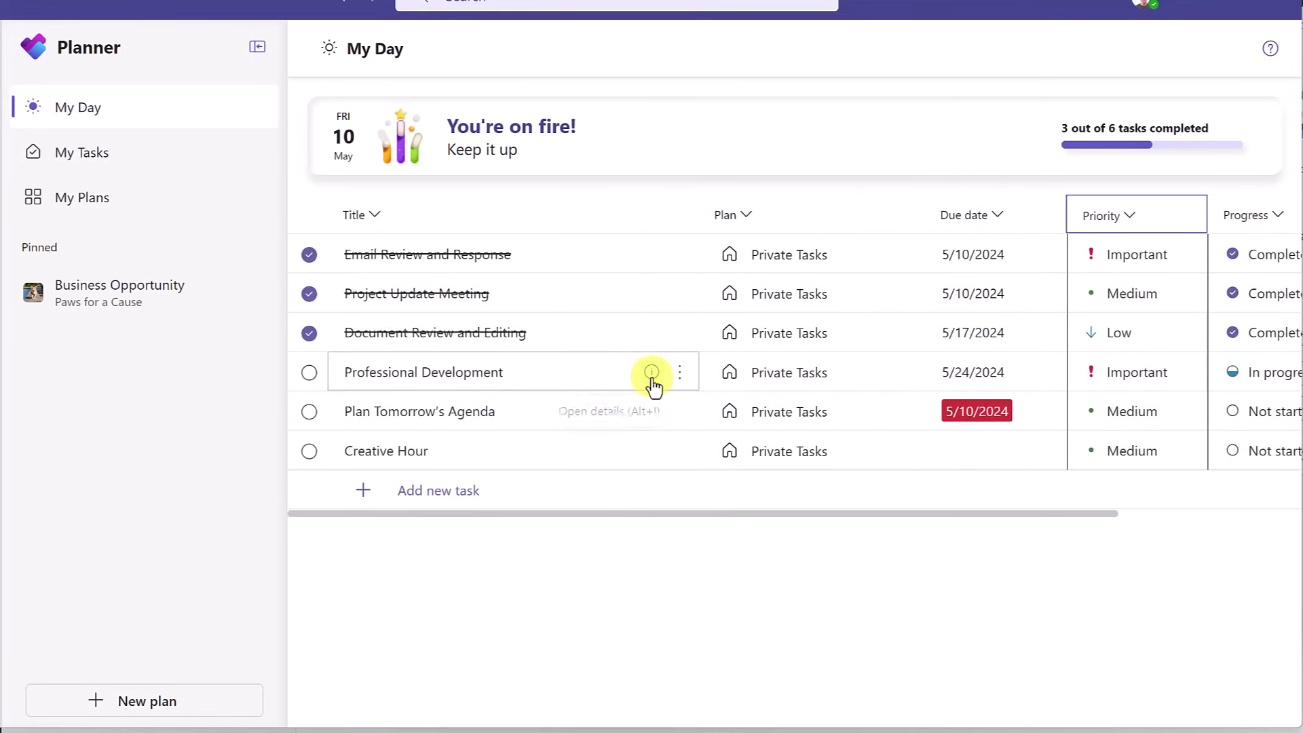
Step: Set Professional Development's priority to Medium in its details, then close them
left_click(651, 373)
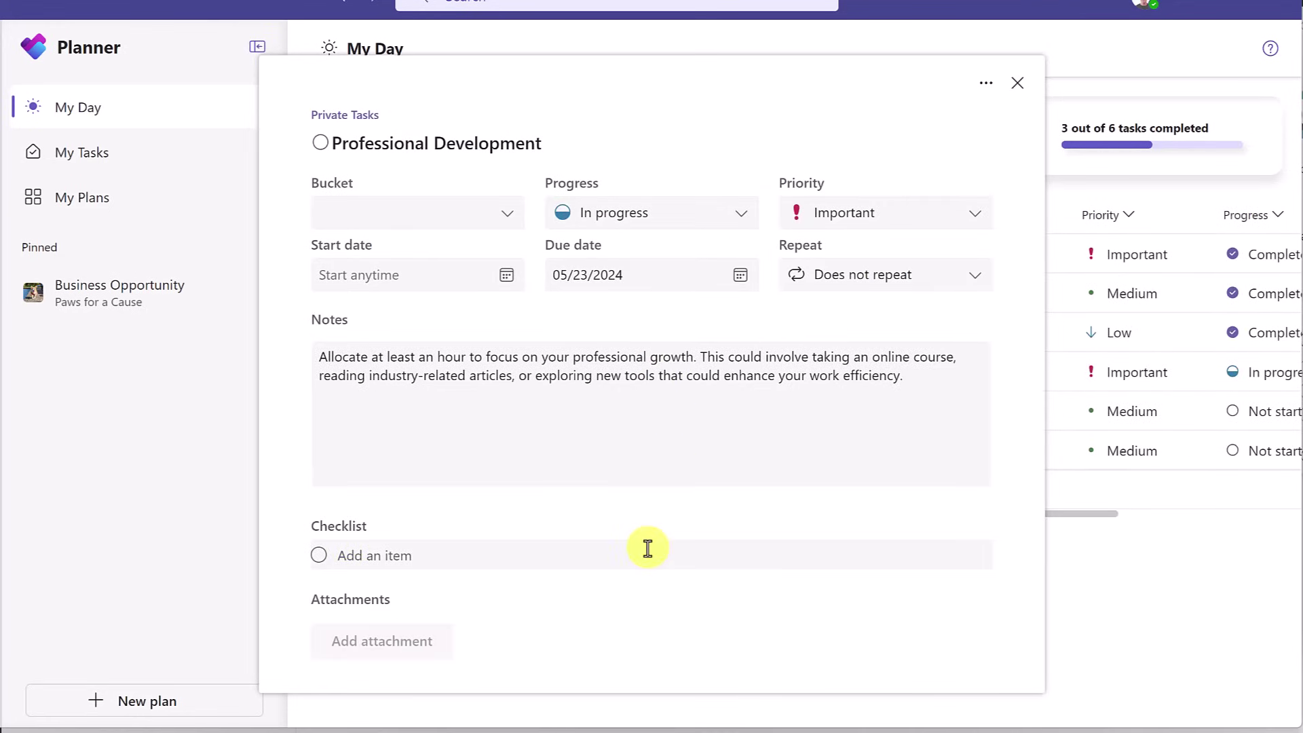
left_click(975, 222)
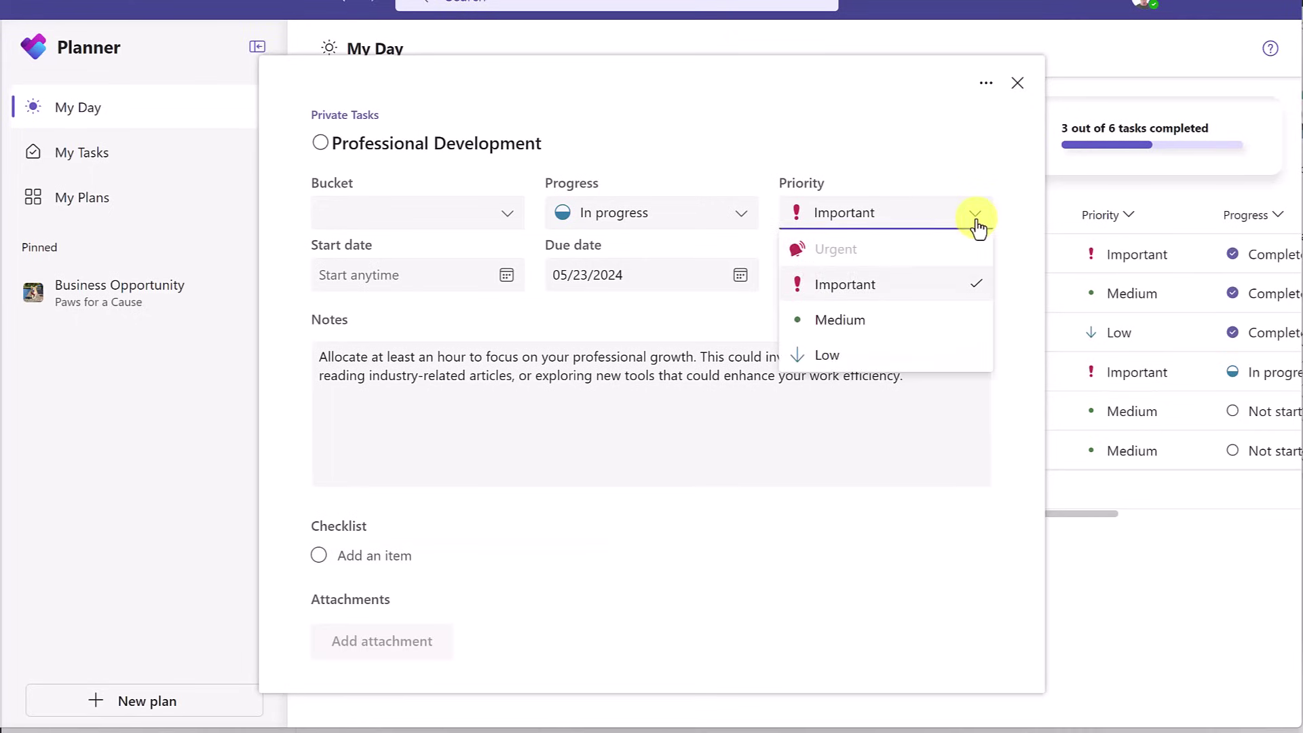
left_click(850, 322)
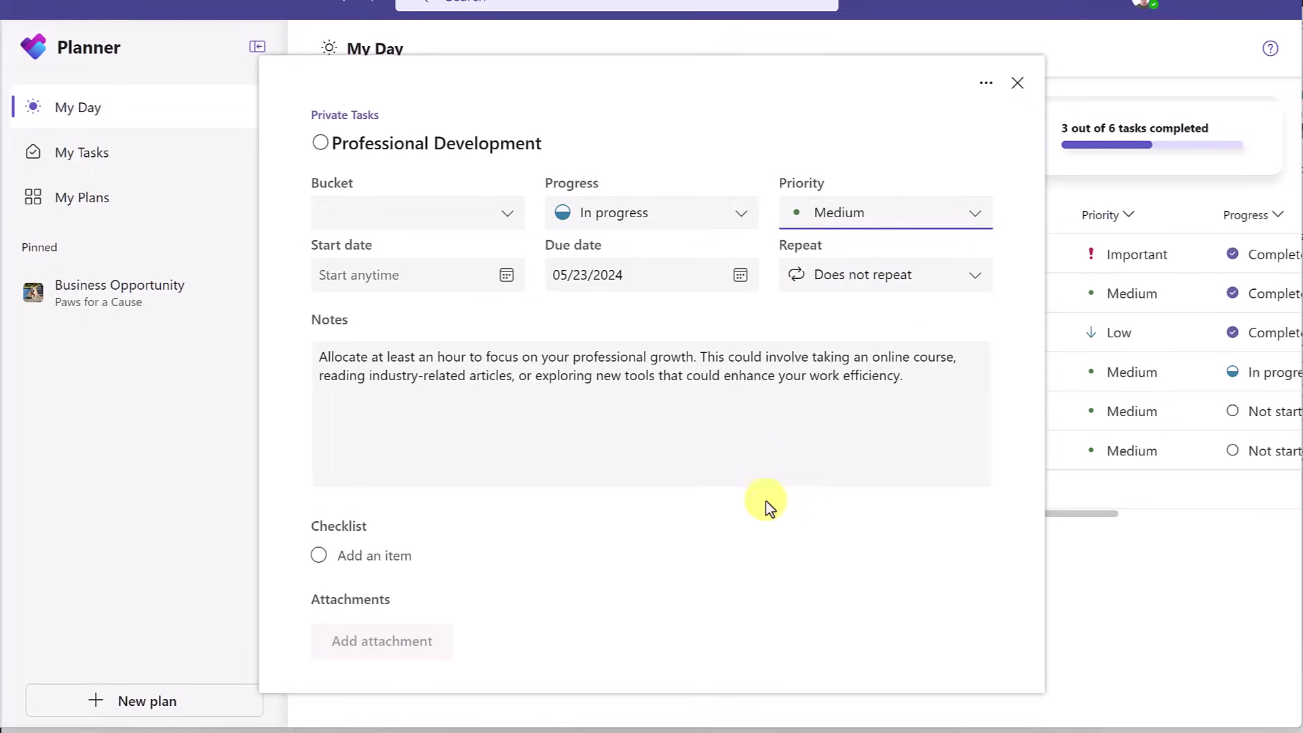
left_click(1018, 83)
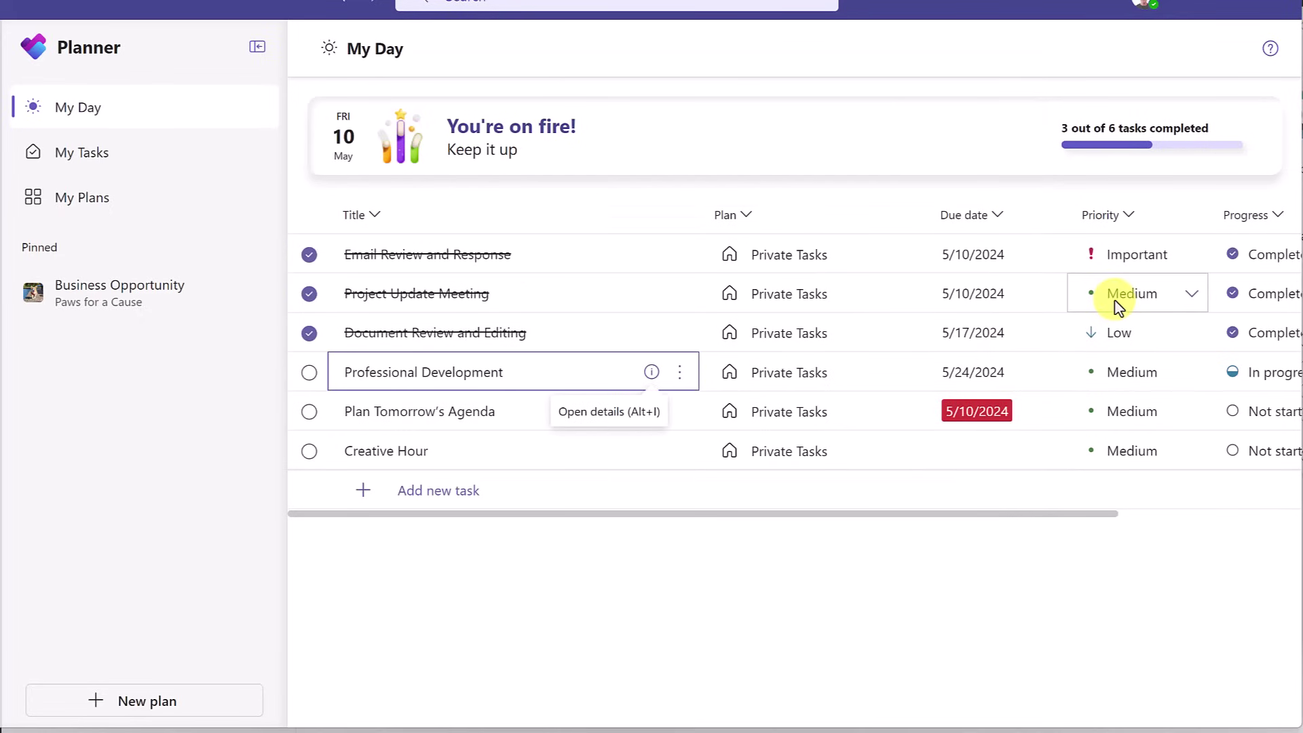
mouse_move(949, 515)
left_mouse_down()
mouse_move(1082, 512)
mouse_move(906, 504)
left_mouse_up()
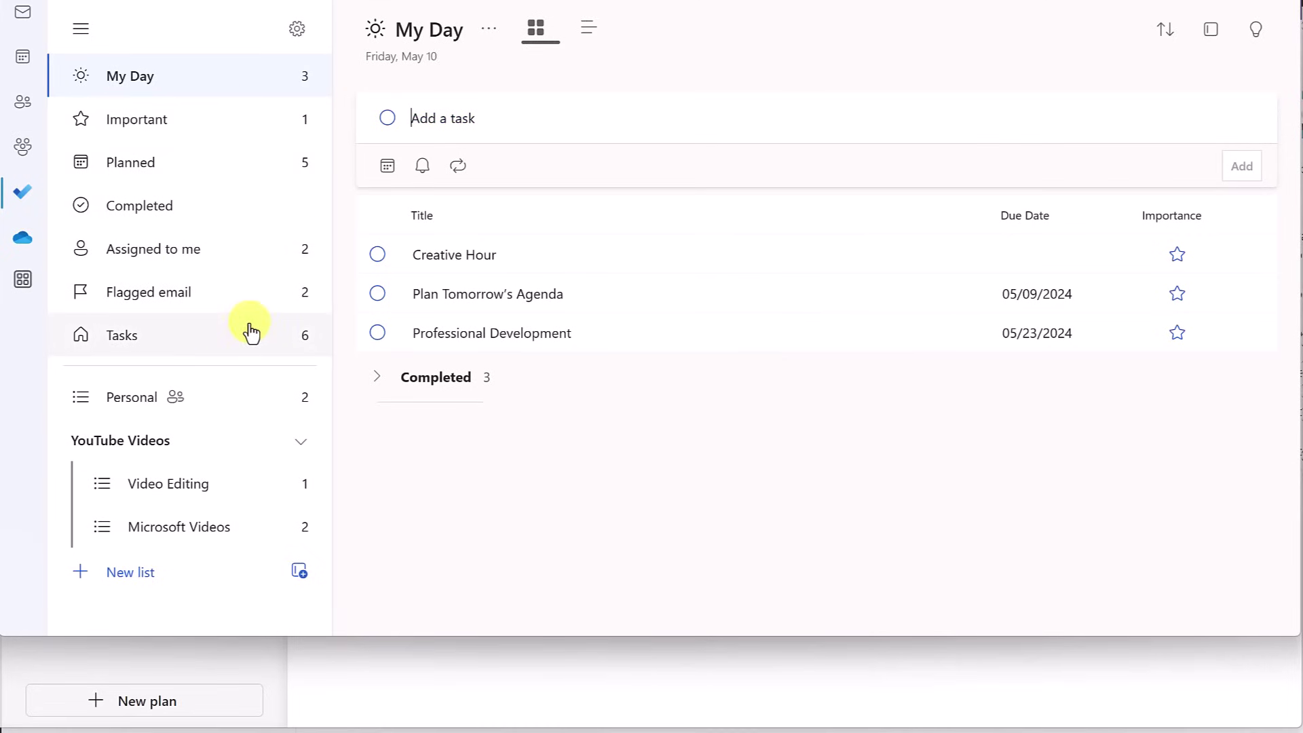
left_click(381, 379)
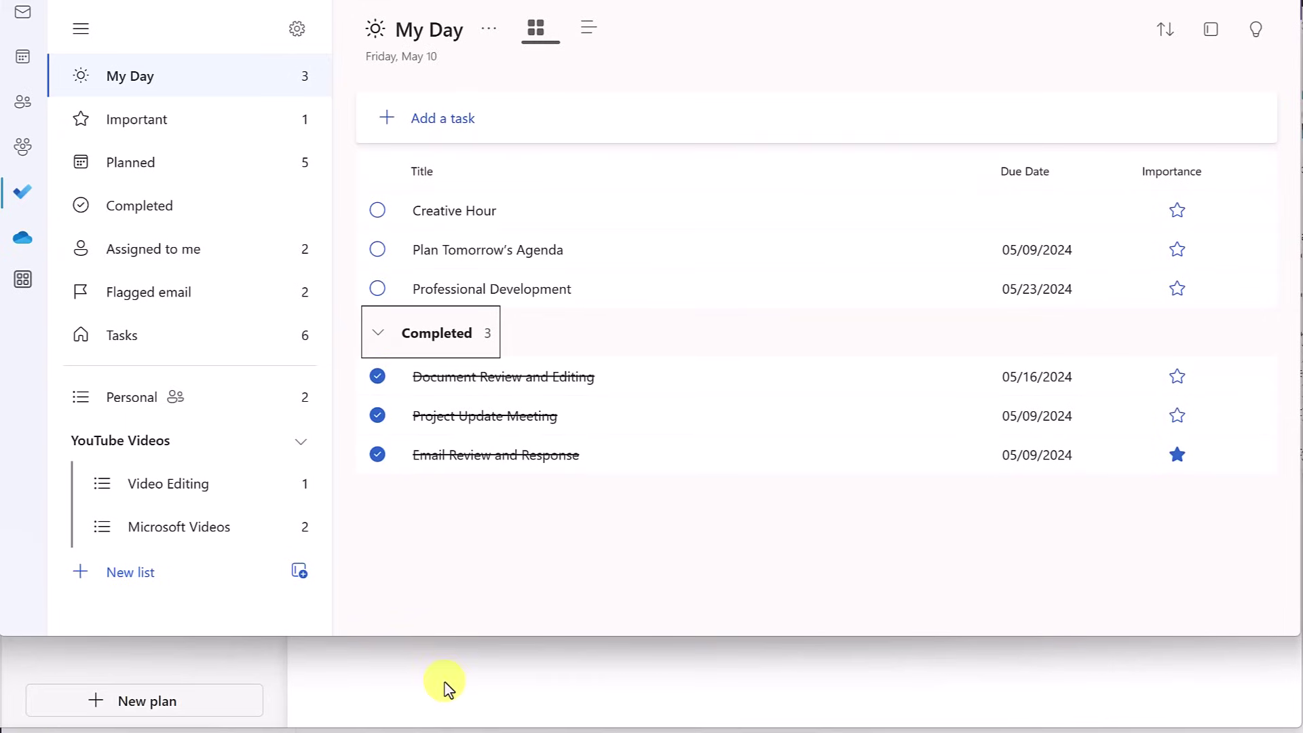
left_click(449, 692)
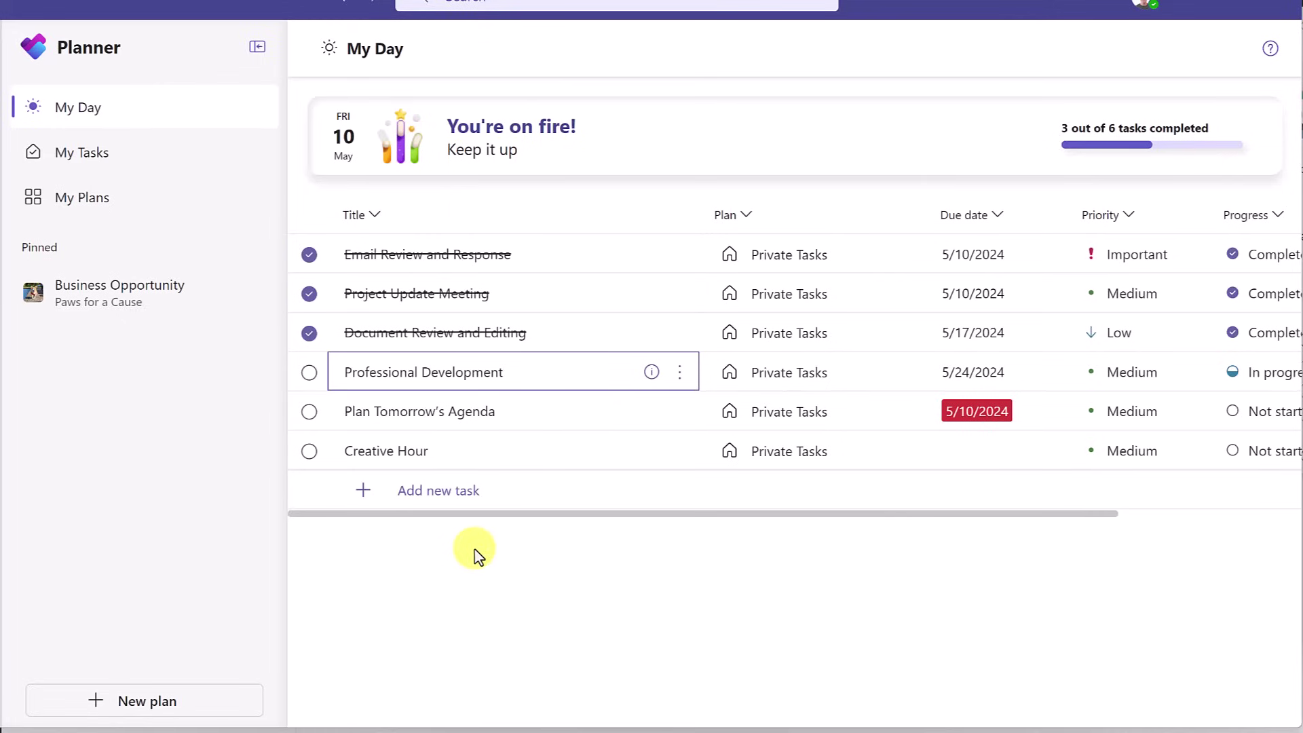
Step: In My Tasks, check Plan sort options, then filter to Assigned to me, Flagged emails, Private tasks
left_click(108, 158)
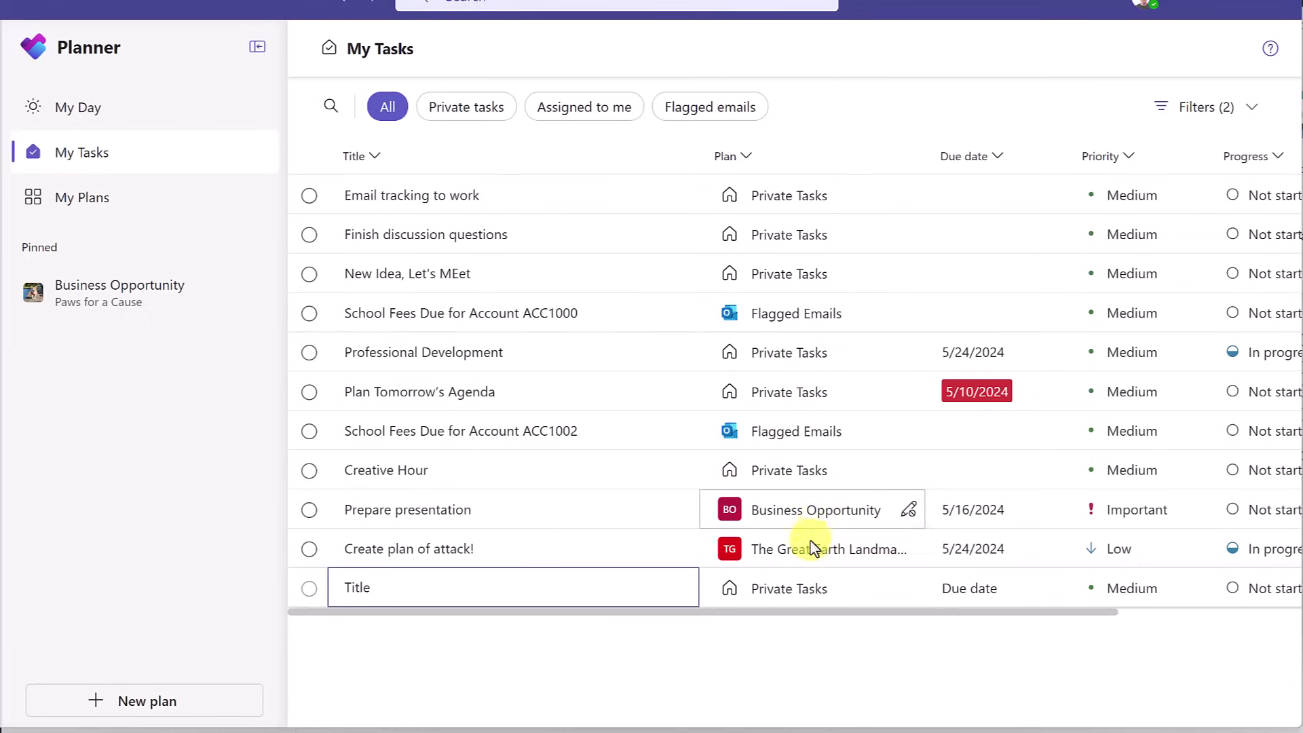
left_click(749, 159)
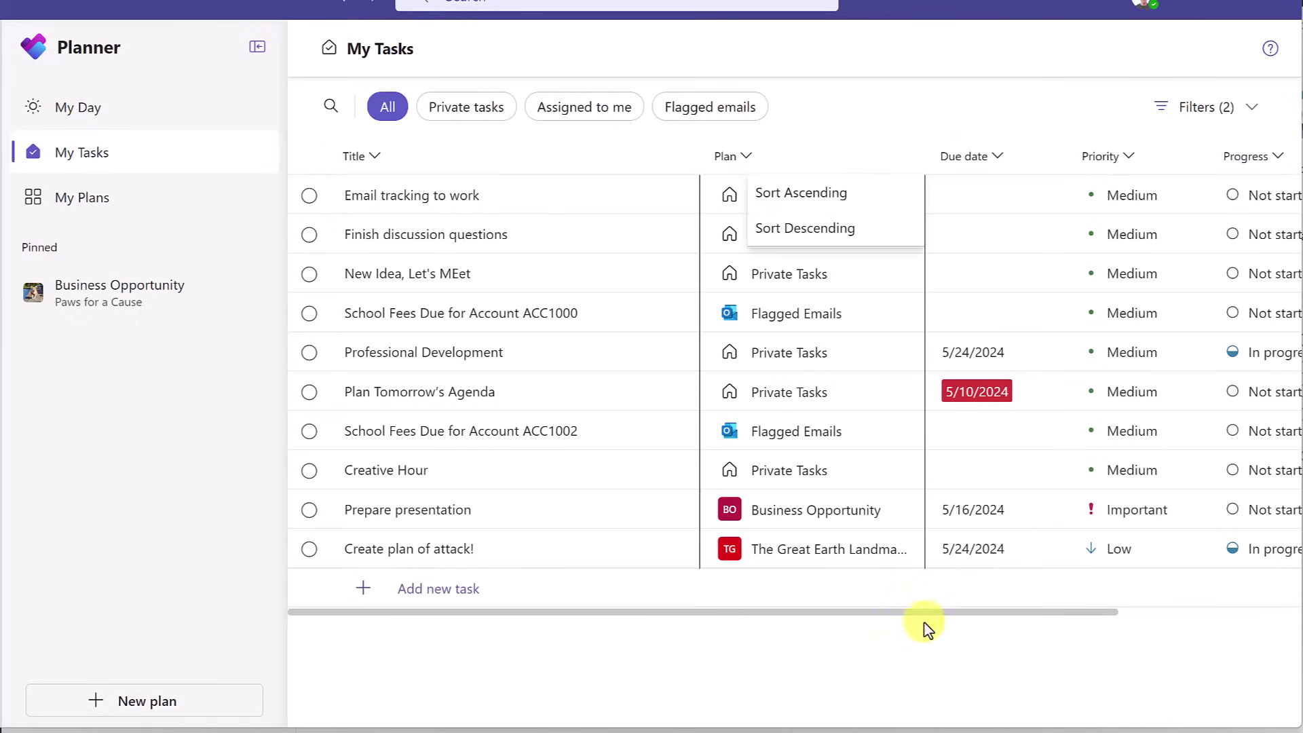
left_click_drag(925, 613, 1147, 615)
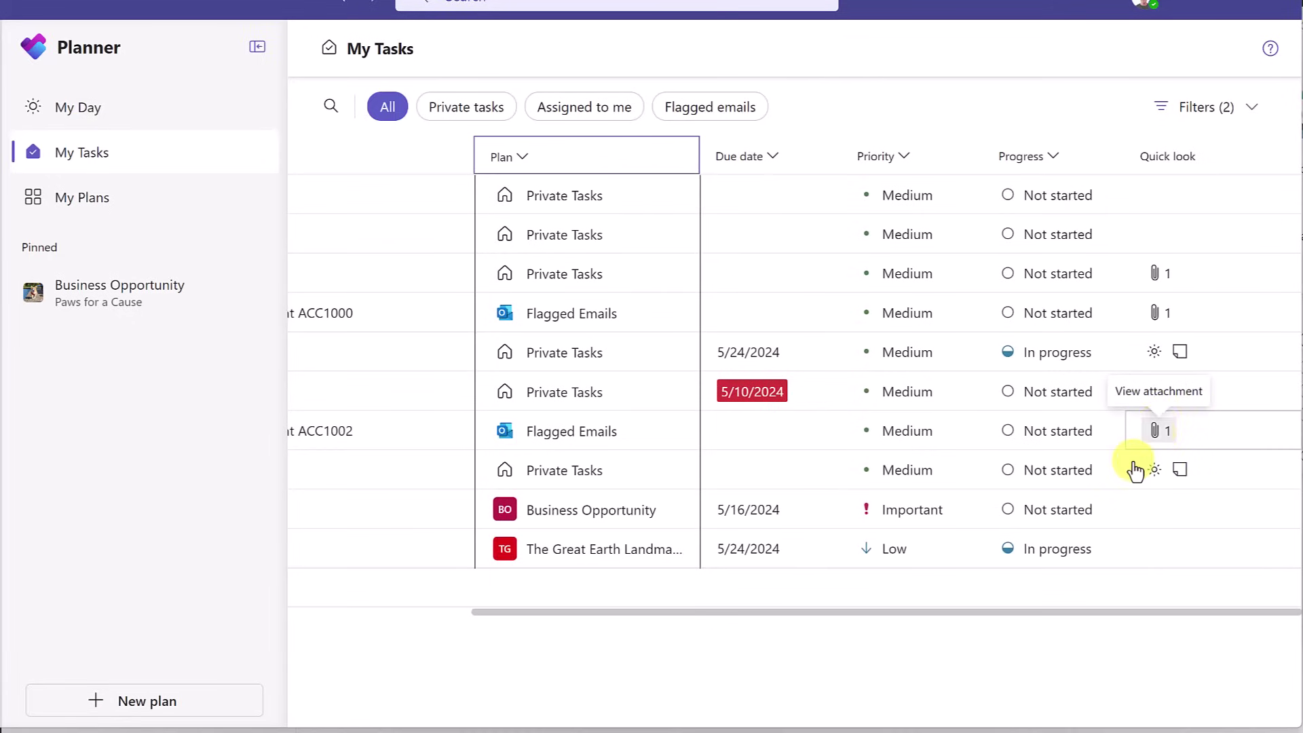
mouse_move(1025, 613)
left_mouse_down()
mouse_move(830, 601)
mouse_move(635, 617)
left_mouse_up()
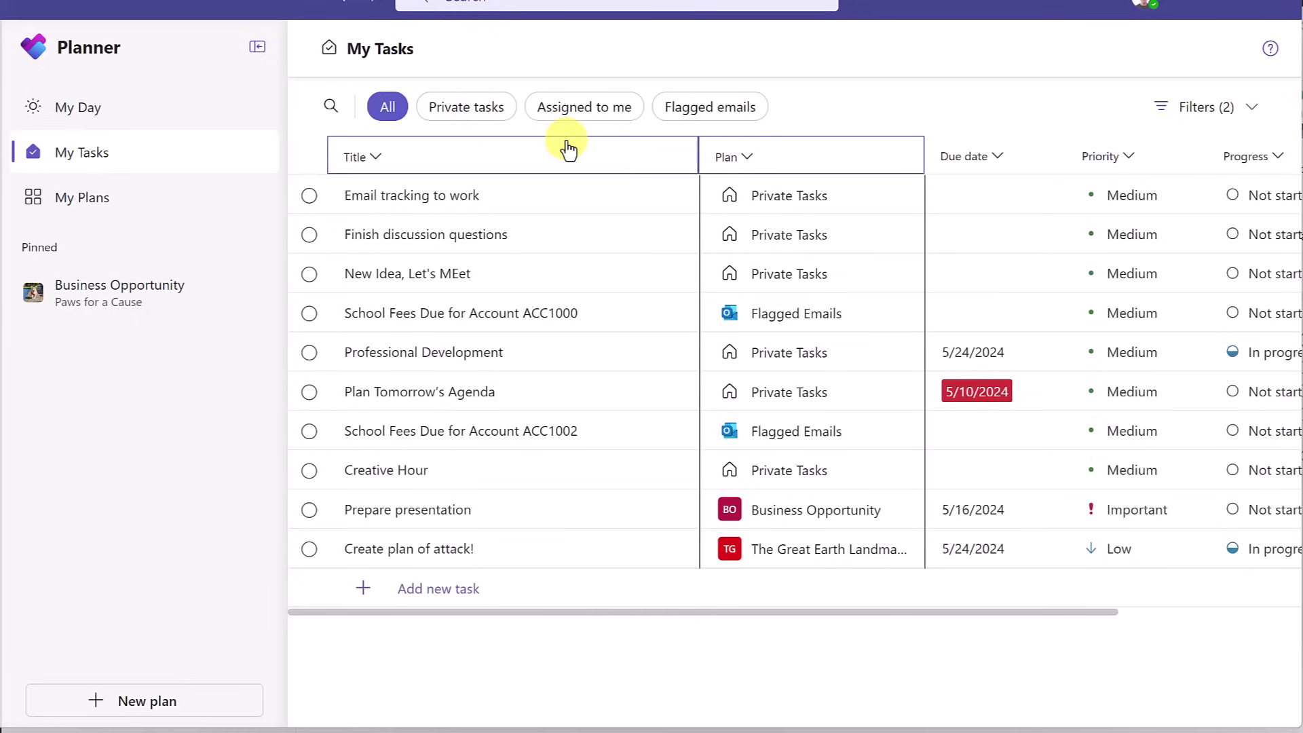
left_click(595, 114)
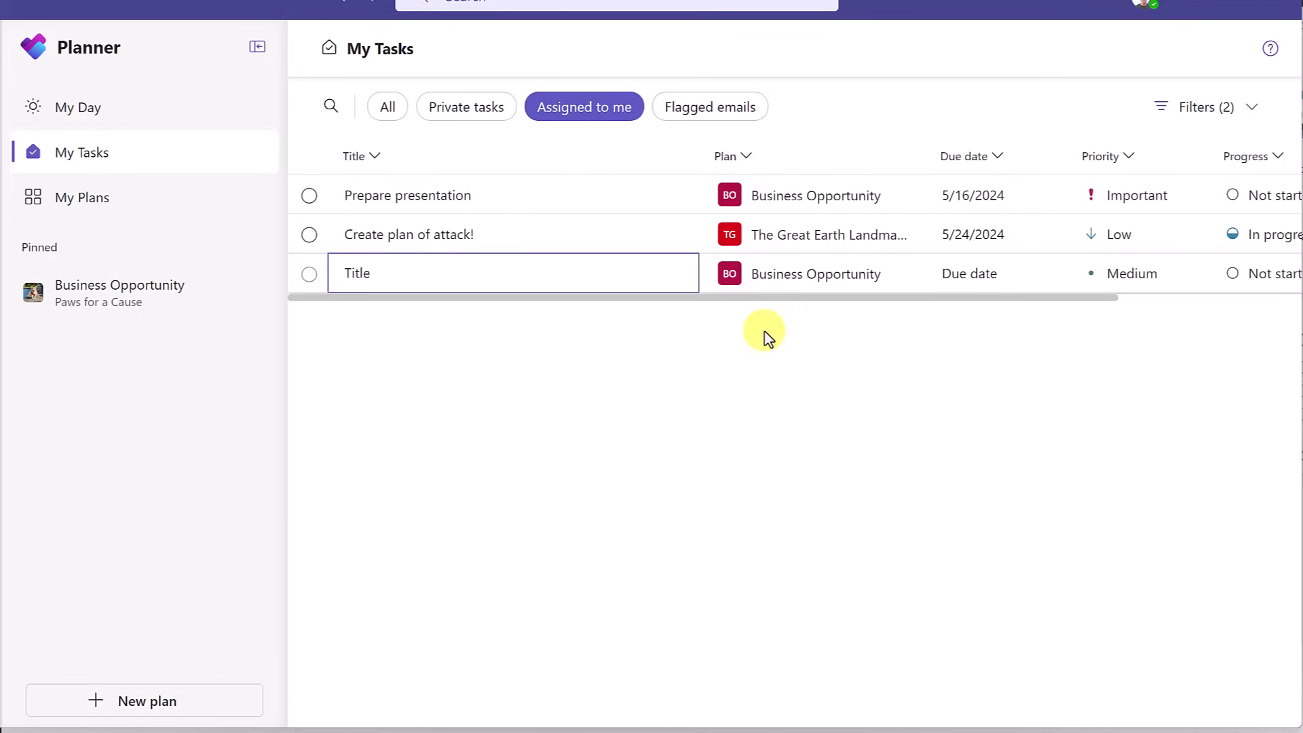
left_click(690, 114)
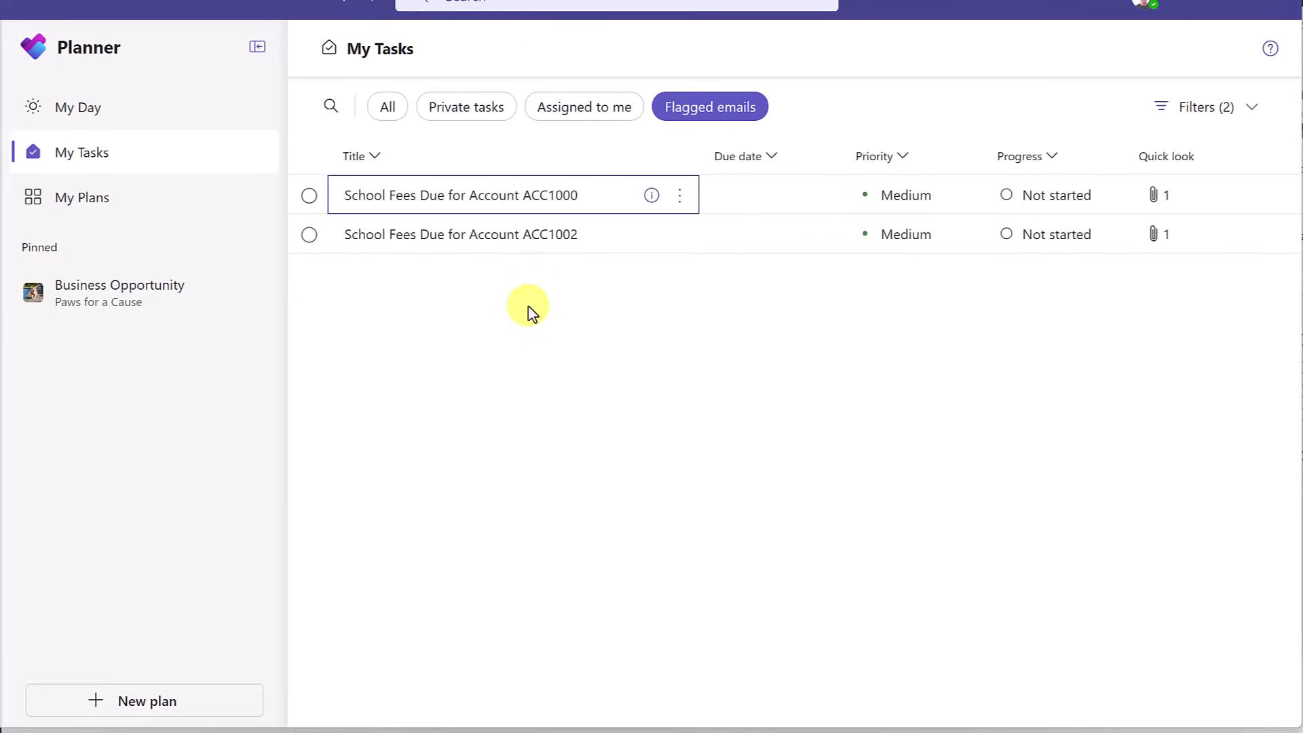
left_click(494, 116)
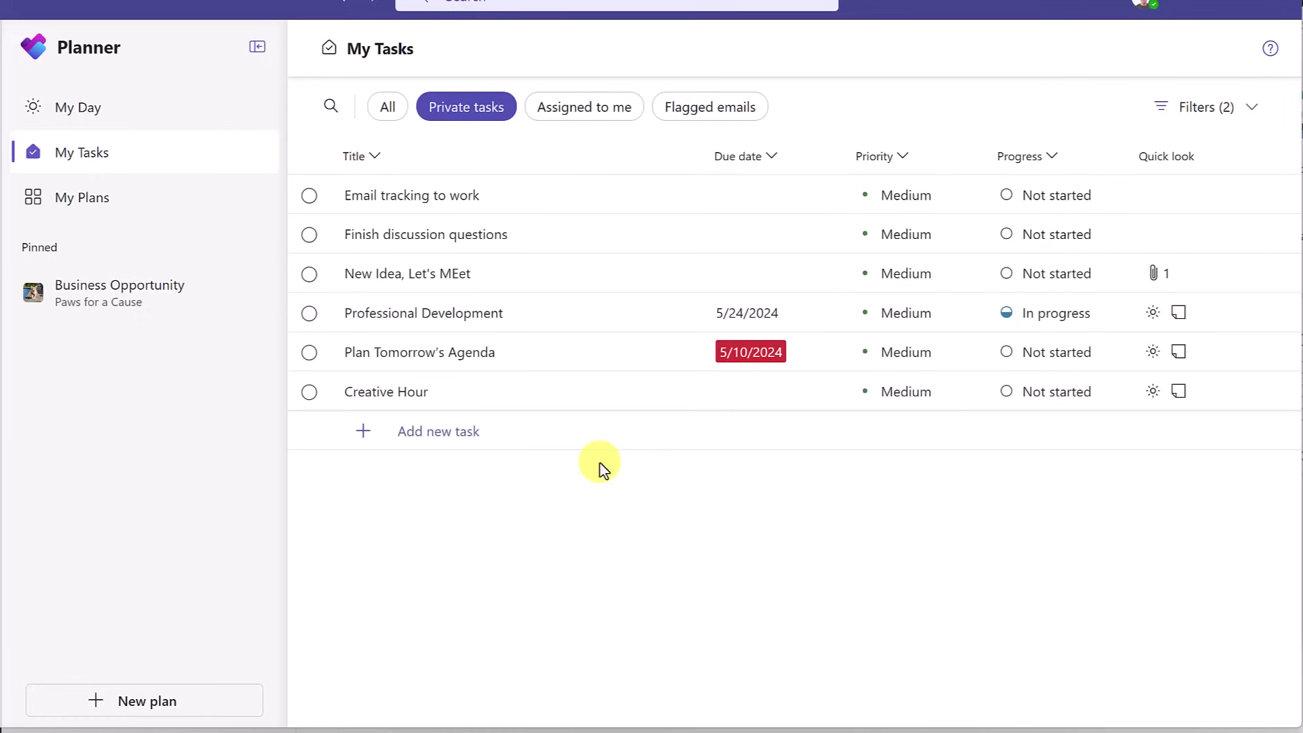
mouse_move(513, 391)
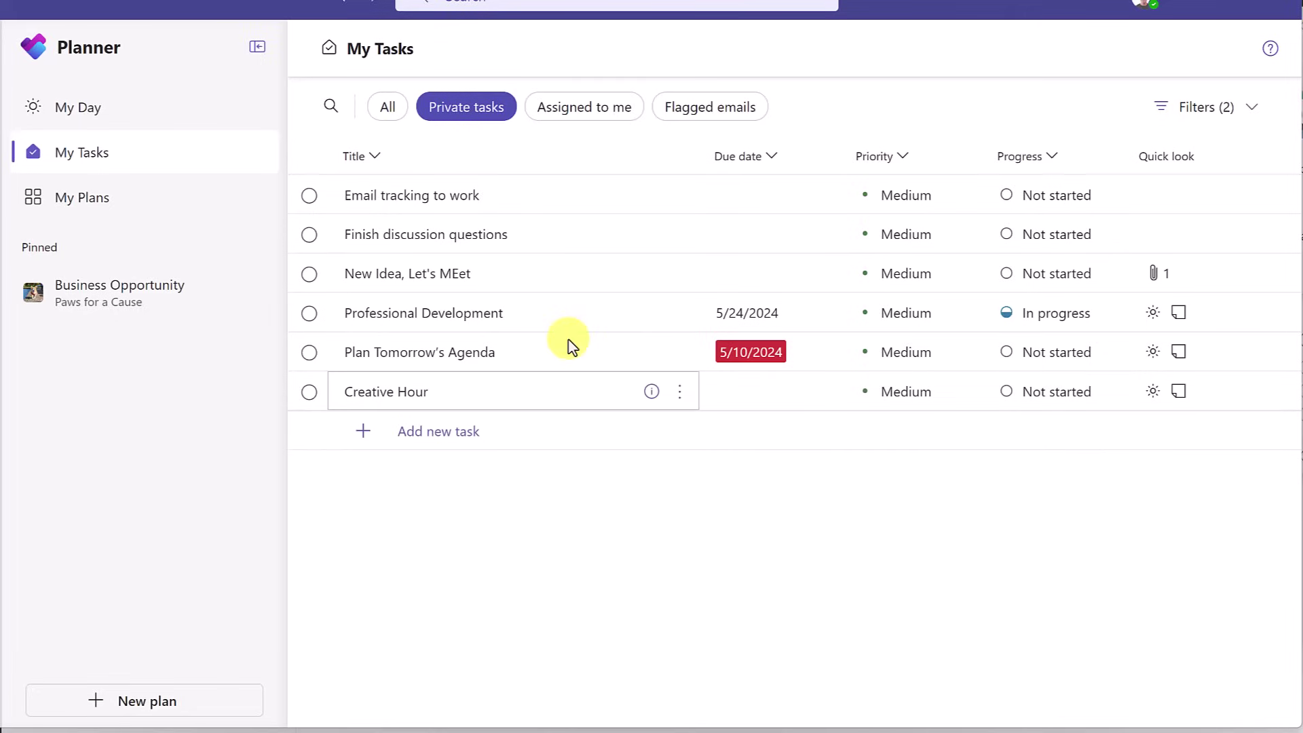
Step: On My Plans, apply the Shared, Personal, Pinned and My Teams filters in turn
left_click(98, 205)
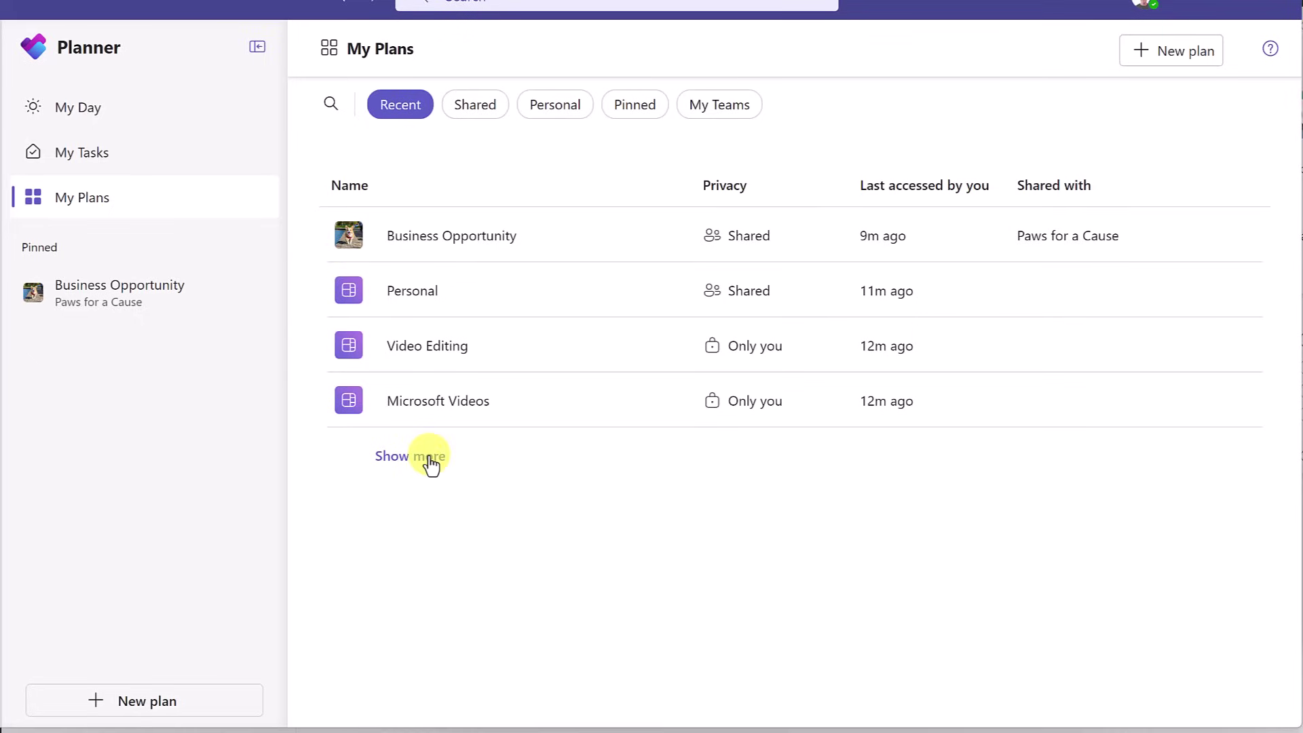
left_click(481, 120)
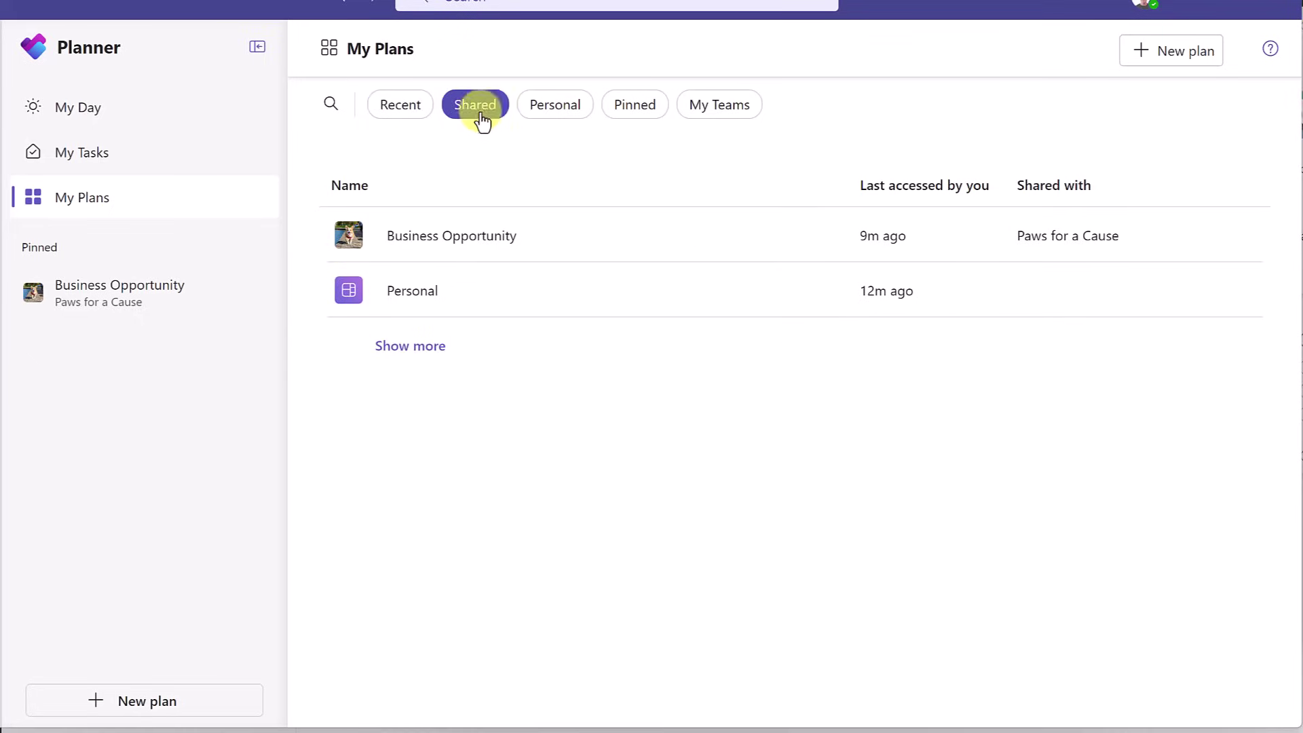
left_click(551, 119)
left_click(635, 119)
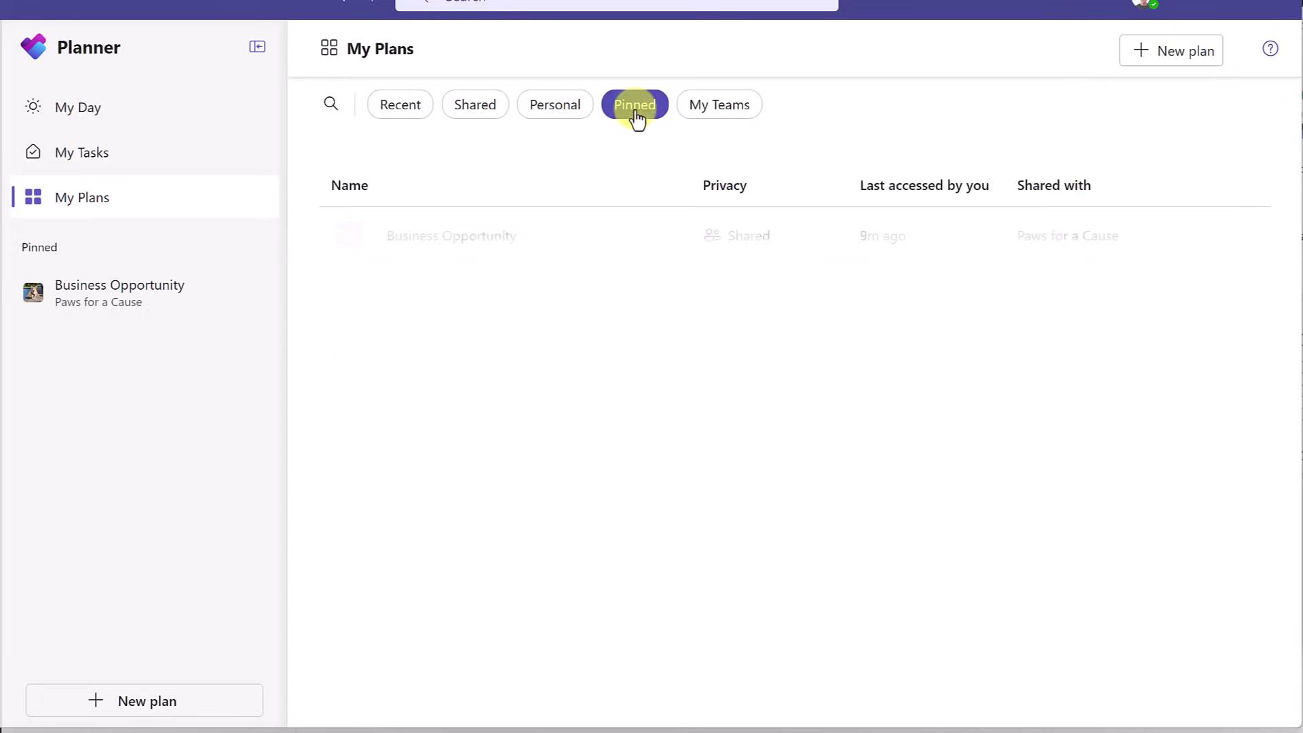
left_click(716, 119)
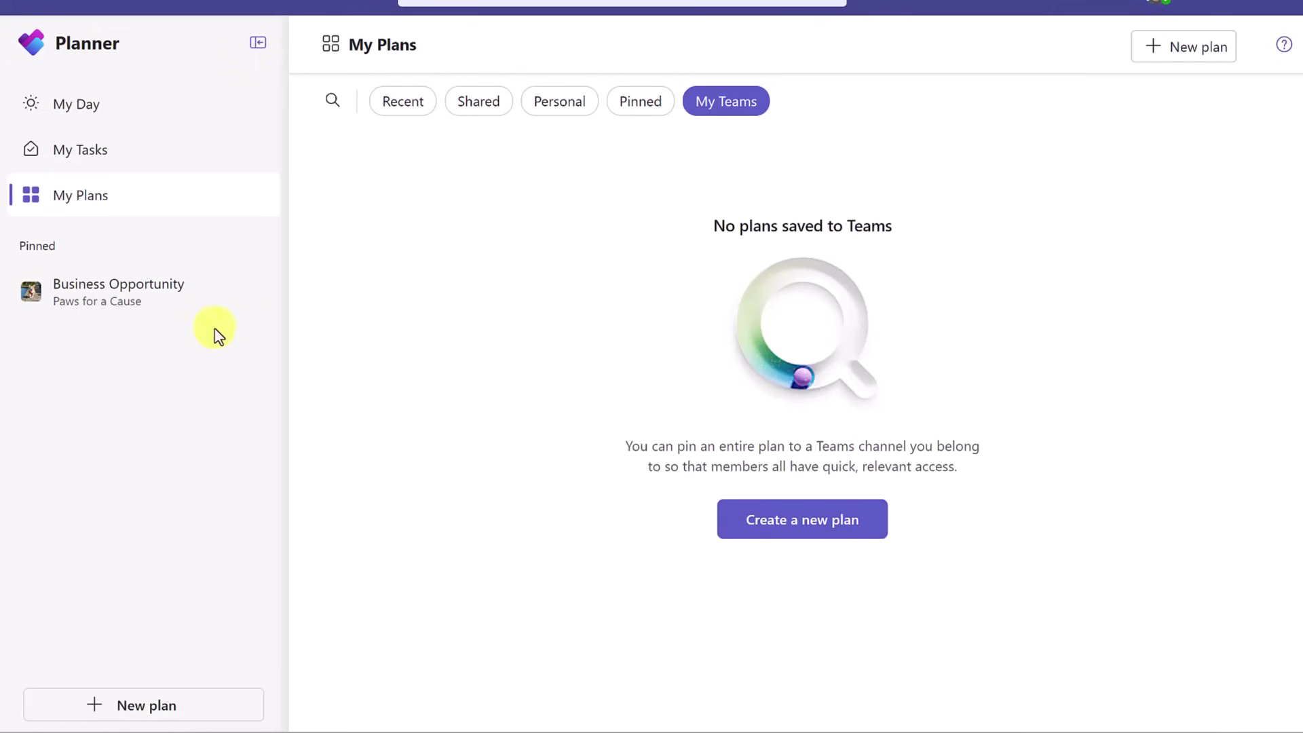
Step: Open Business Opportunity and view its tasks in Board and Schedule views
mouse_move(119, 292)
left_click(114, 306)
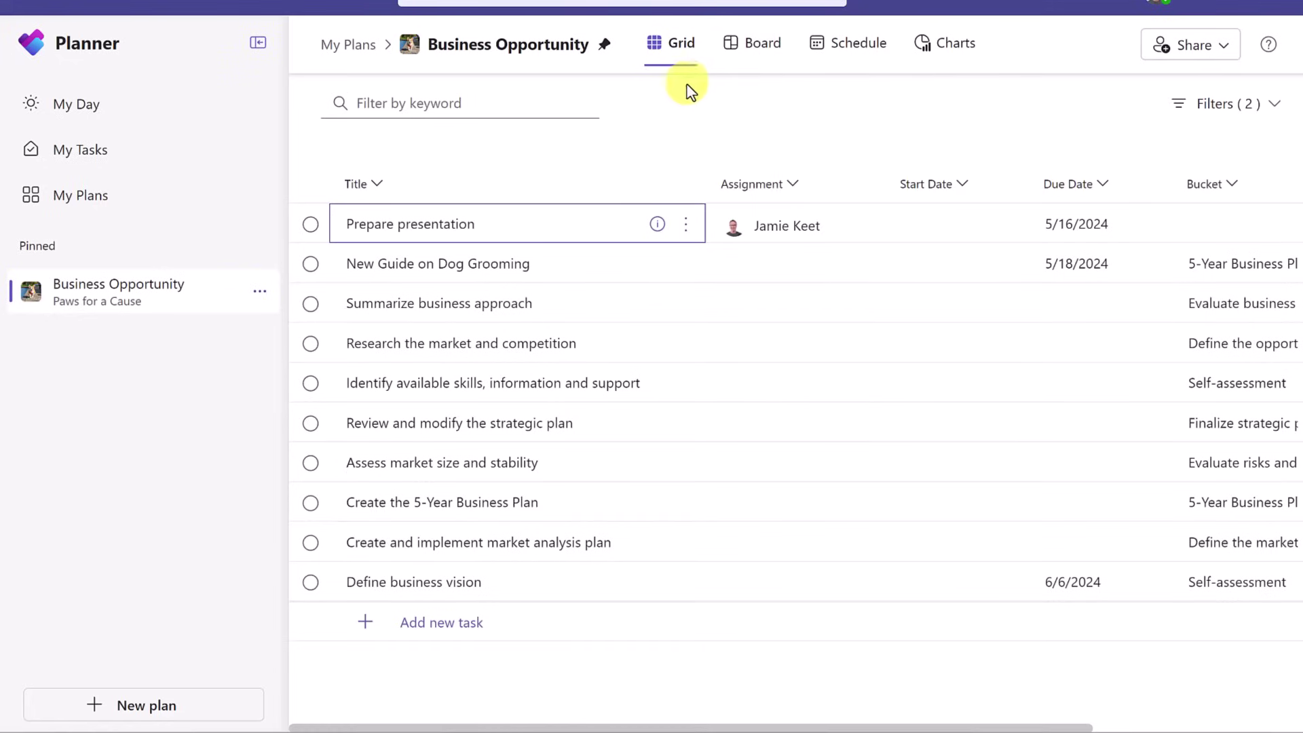
left_click(765, 49)
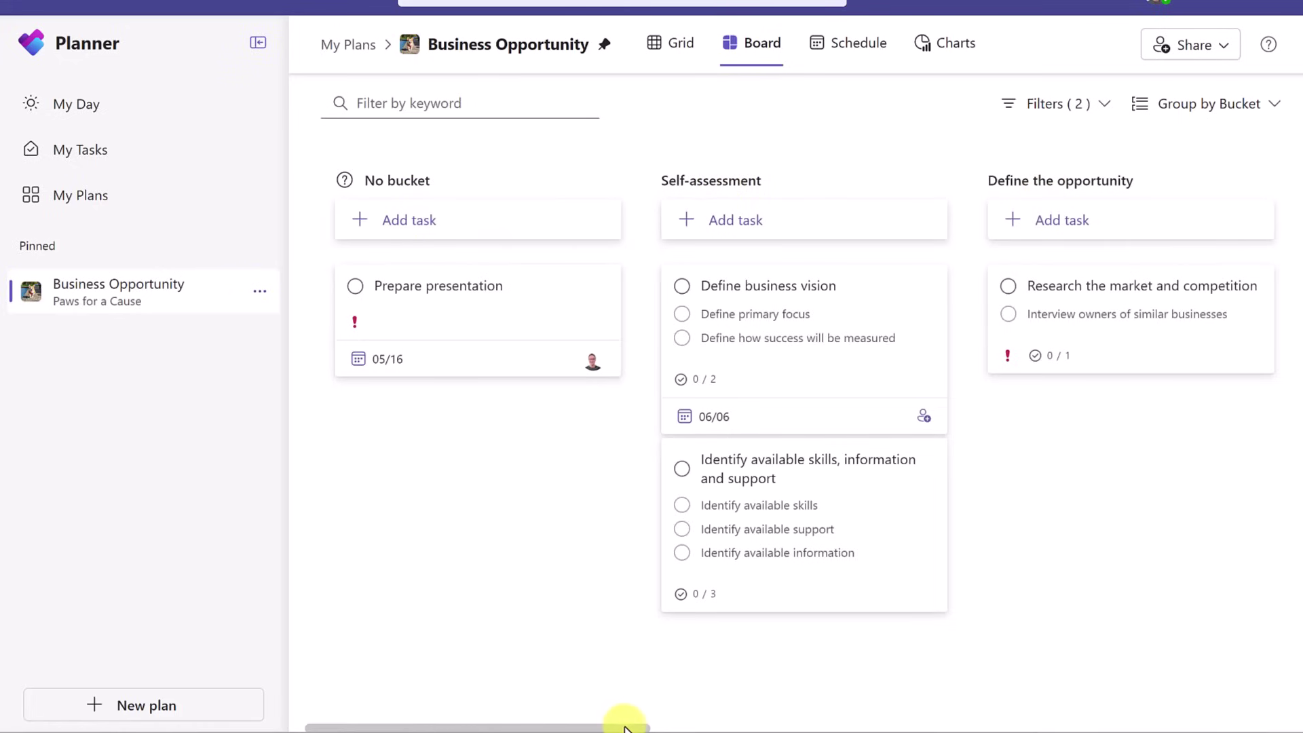
mouse_move(622, 724)
left_mouse_down()
mouse_move(997, 721)
mouse_move(730, 708)
mouse_move(699, 678)
left_mouse_up()
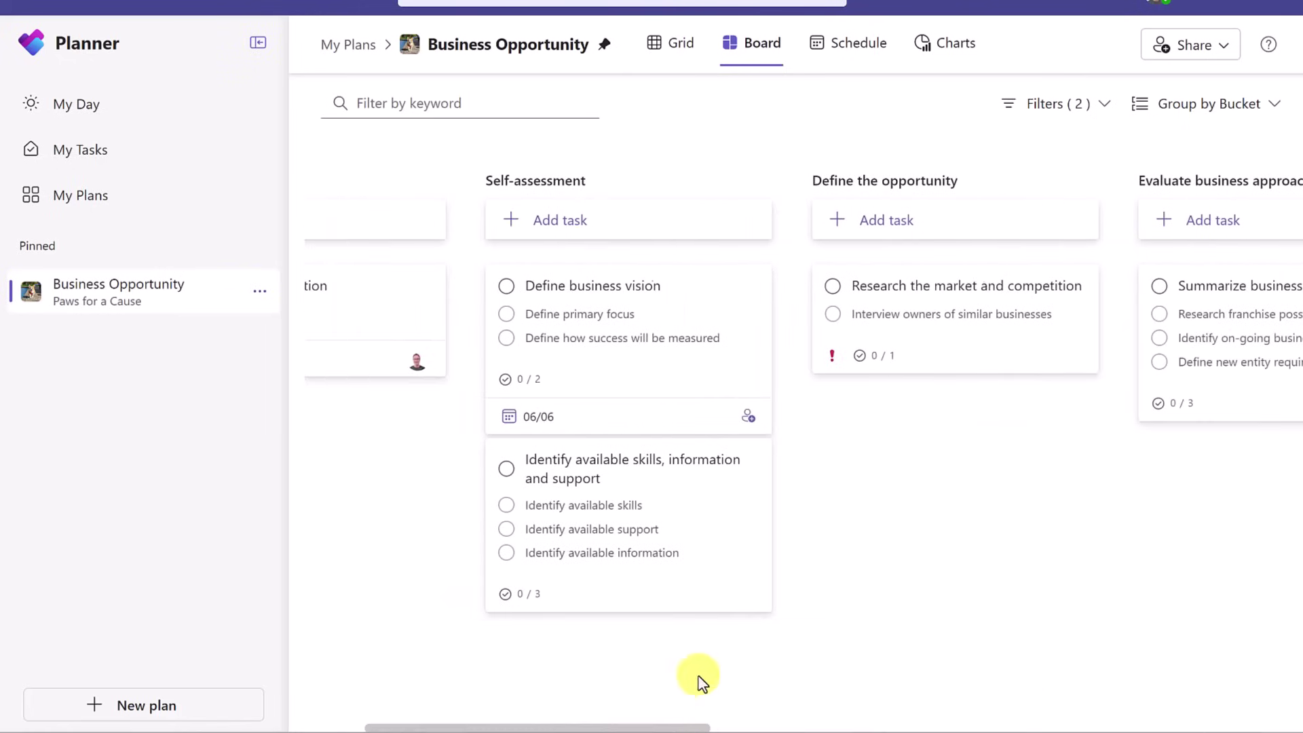
left_click(856, 53)
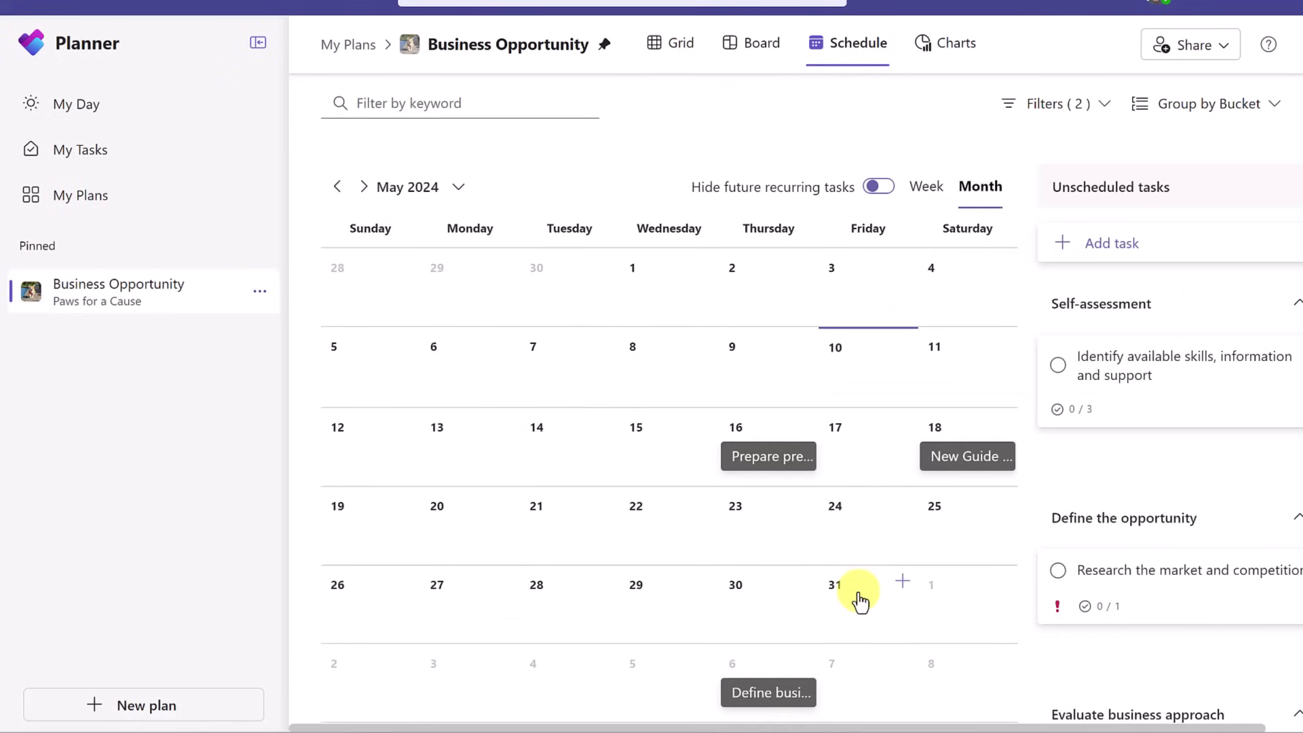
mouse_move(1059, 366)
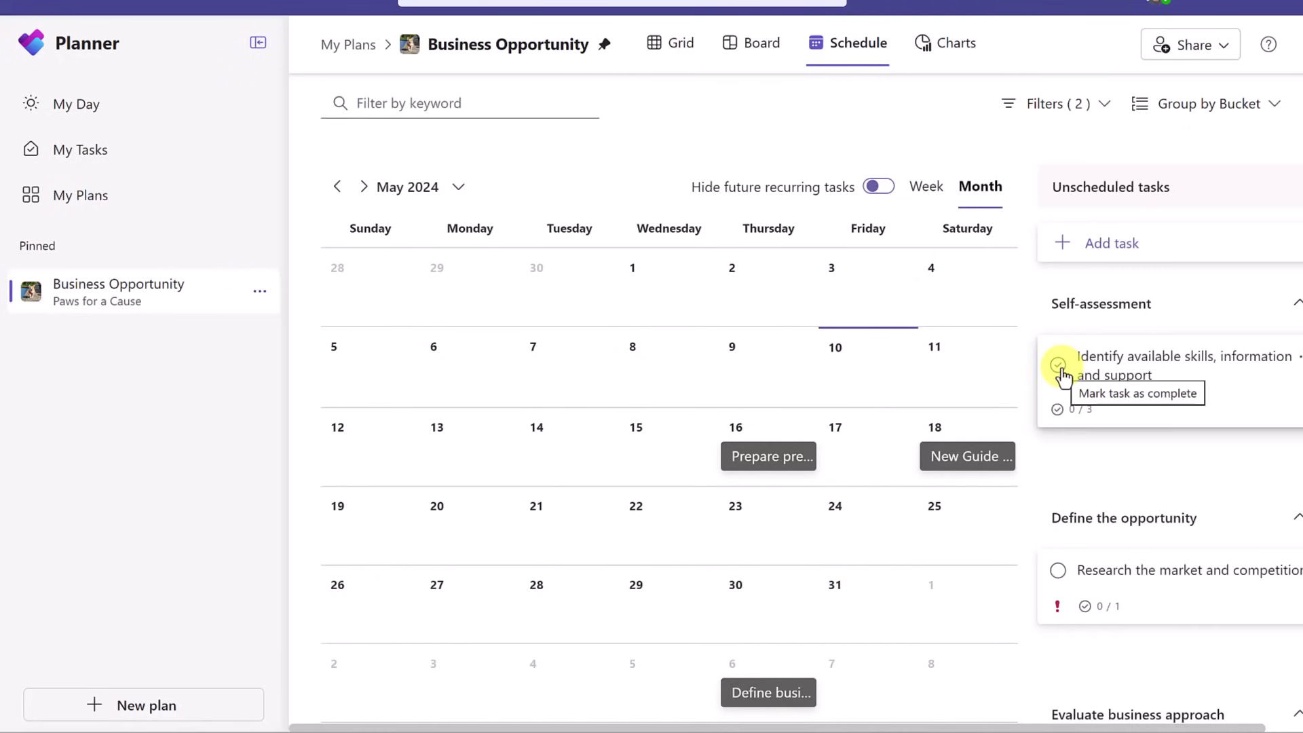
Step: Complete 'Identify available skills, information and support', review Charts, and return to My Plans
left_click(1059, 365)
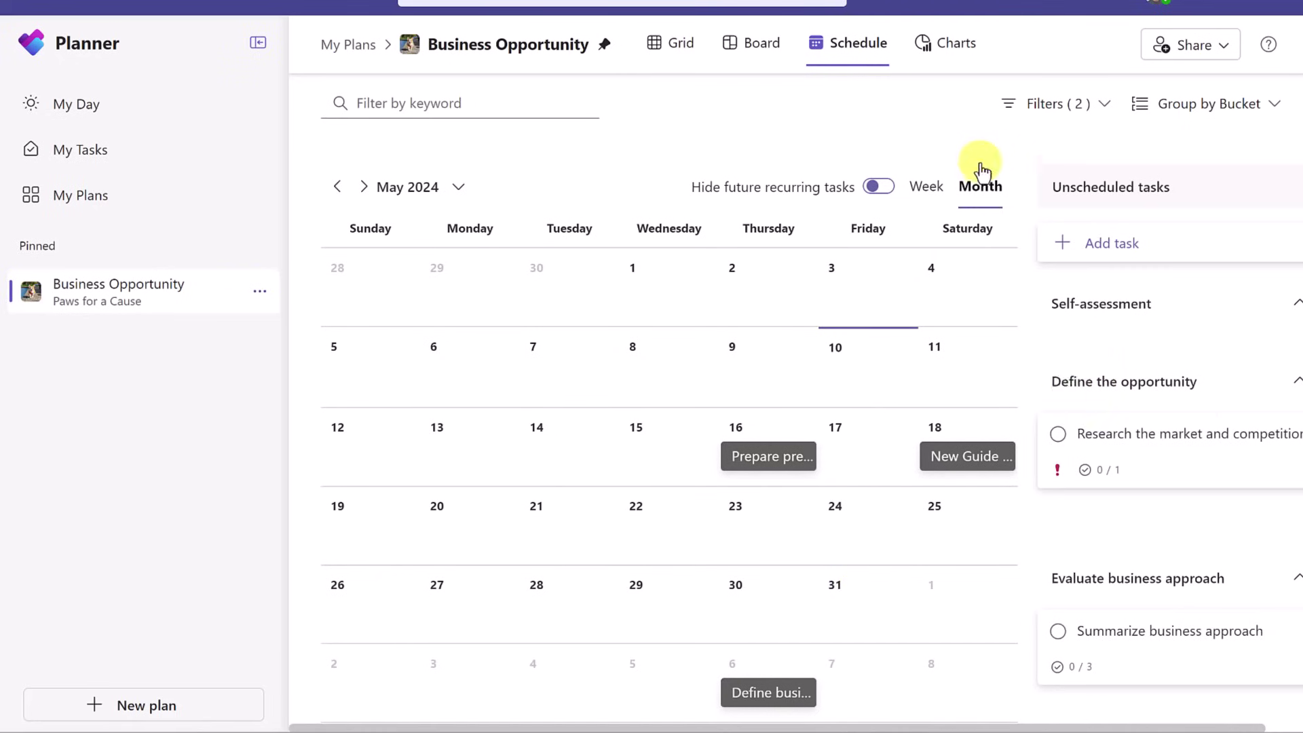
left_click(958, 46)
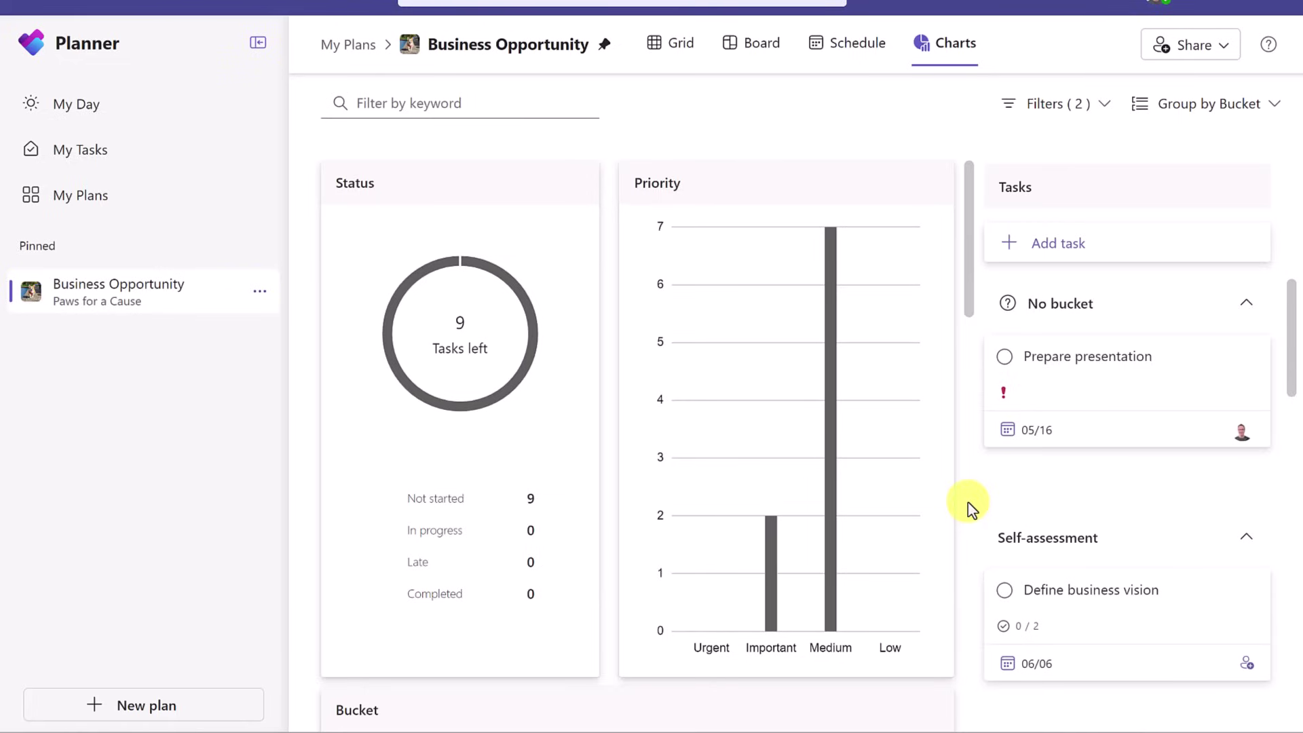
left_click(136, 209)
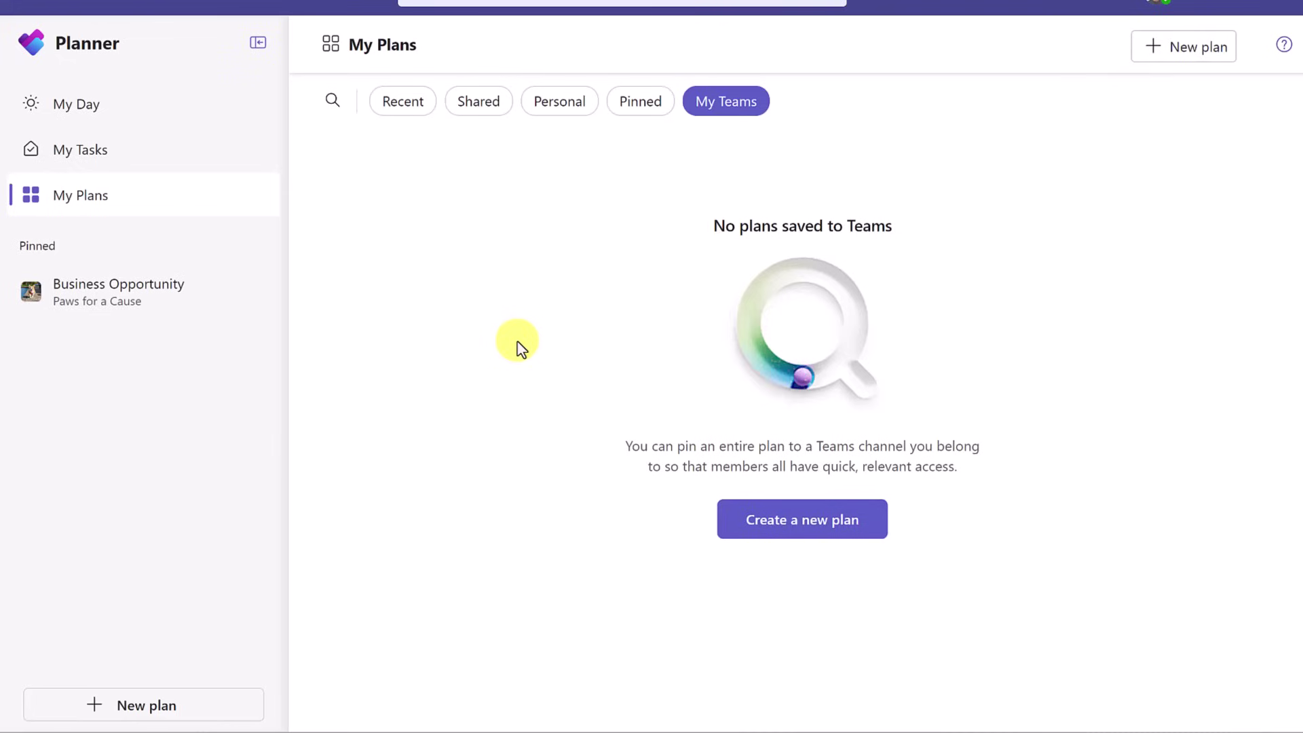
Step: Create basic plan 'Demo', added to pinned plans, with Pooch House Spa as its group
left_click(796, 532)
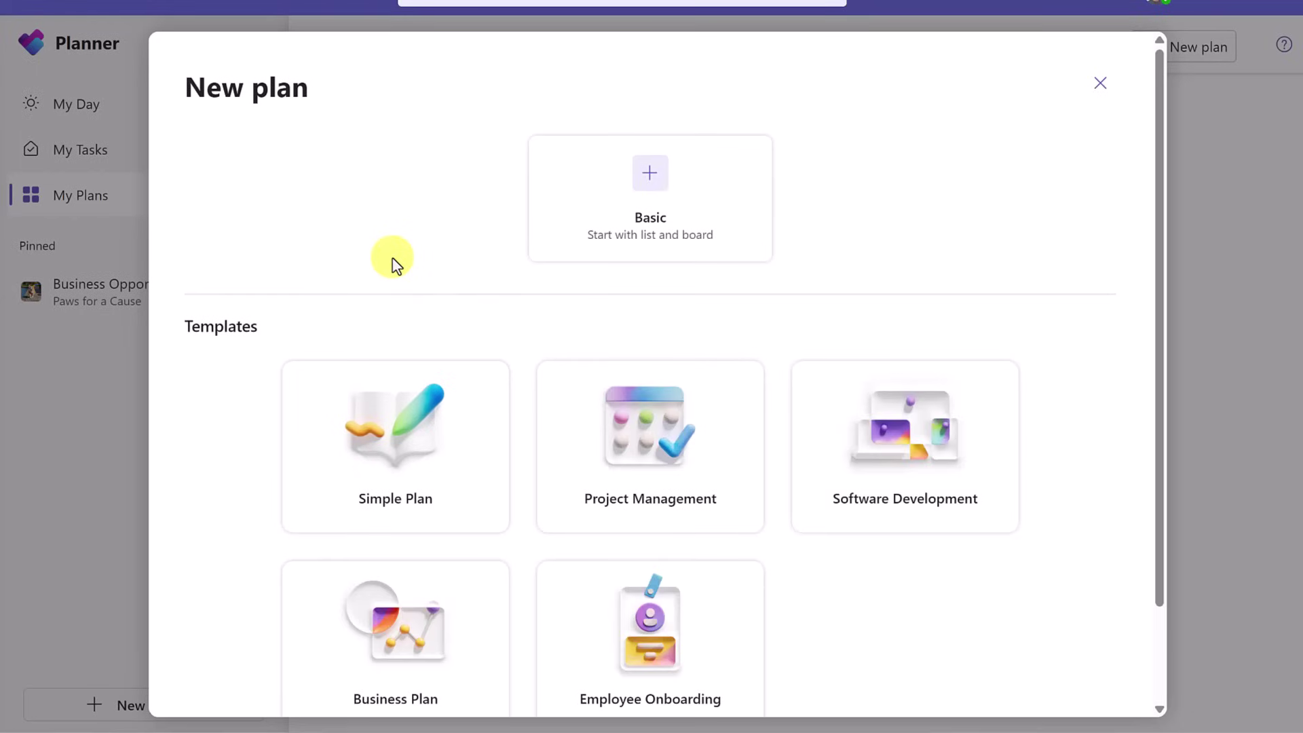
left_click(619, 251)
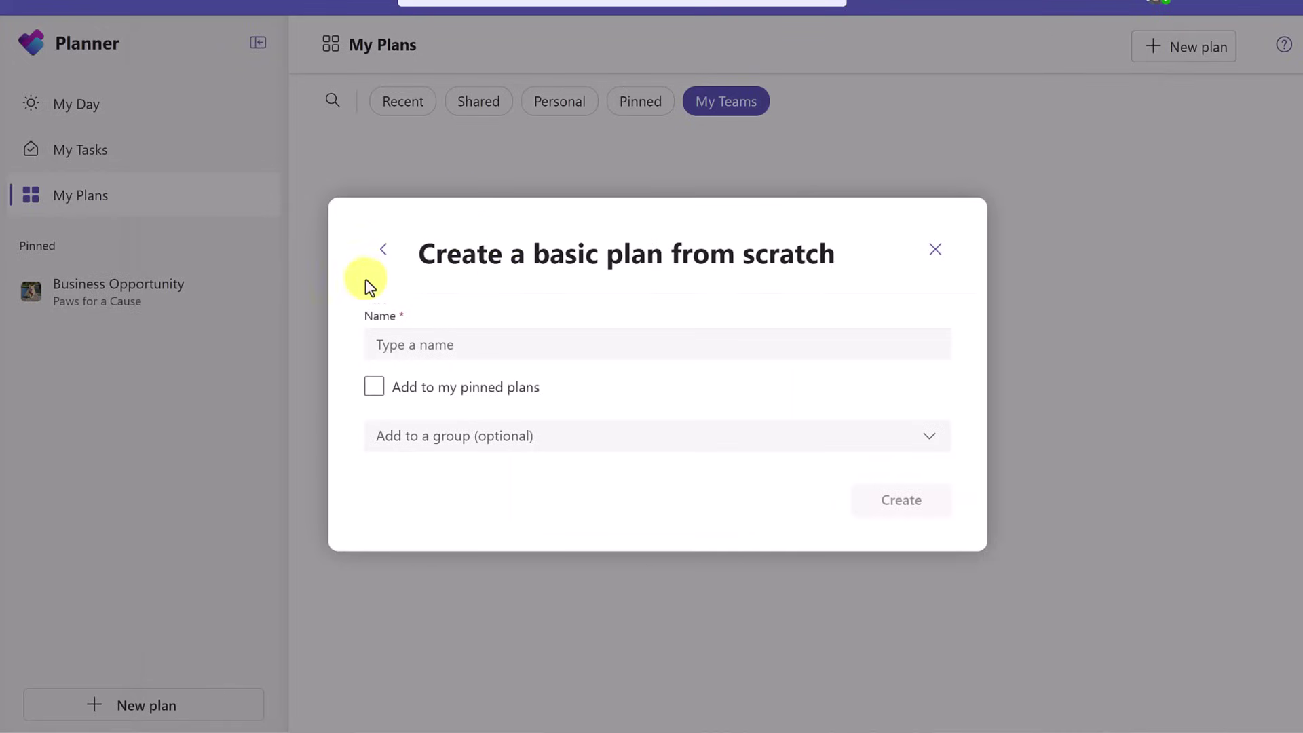
left_click(425, 344)
type("Demo")
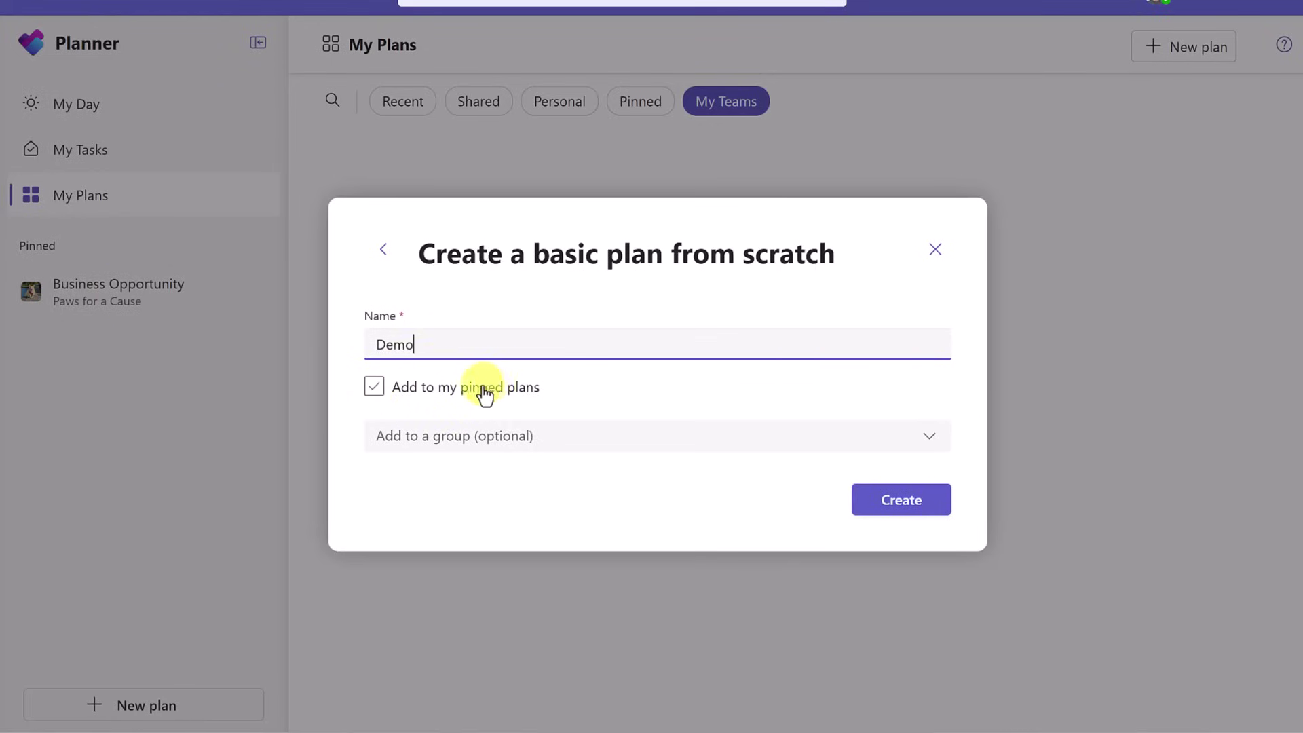
left_click(377, 393)
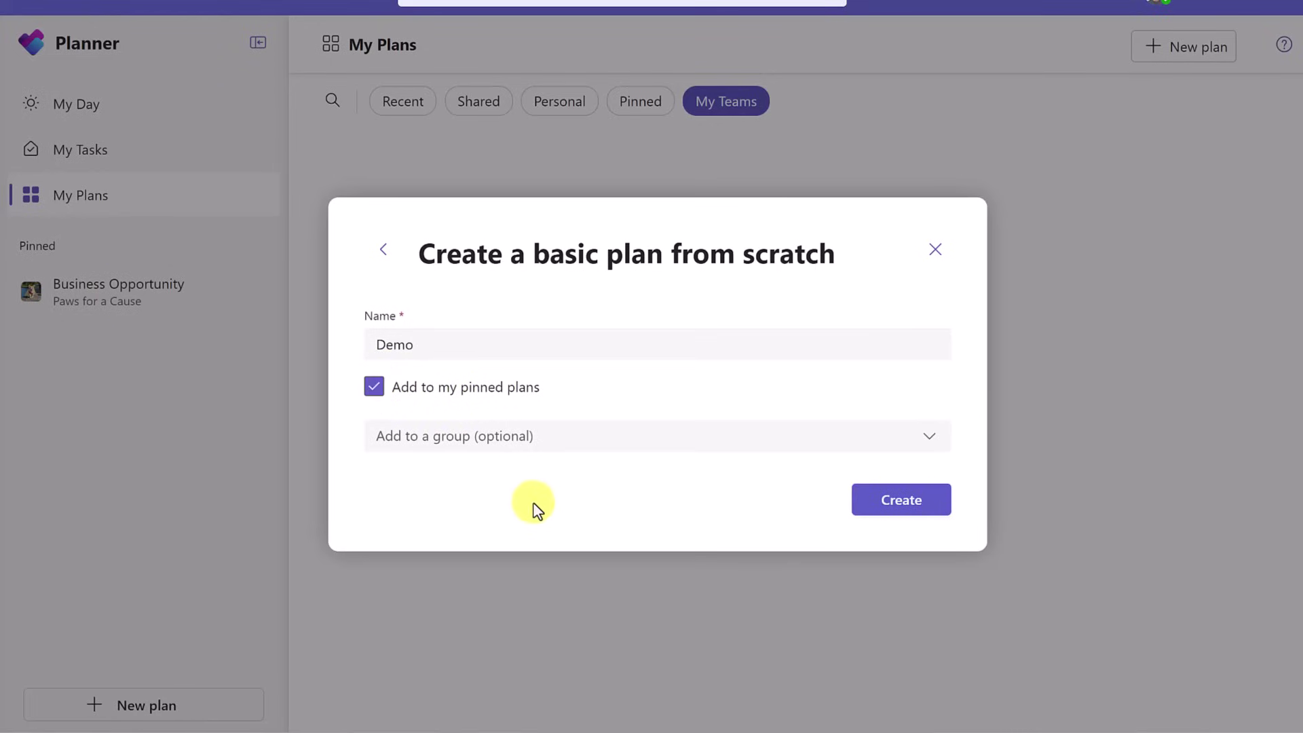
left_click(708, 439)
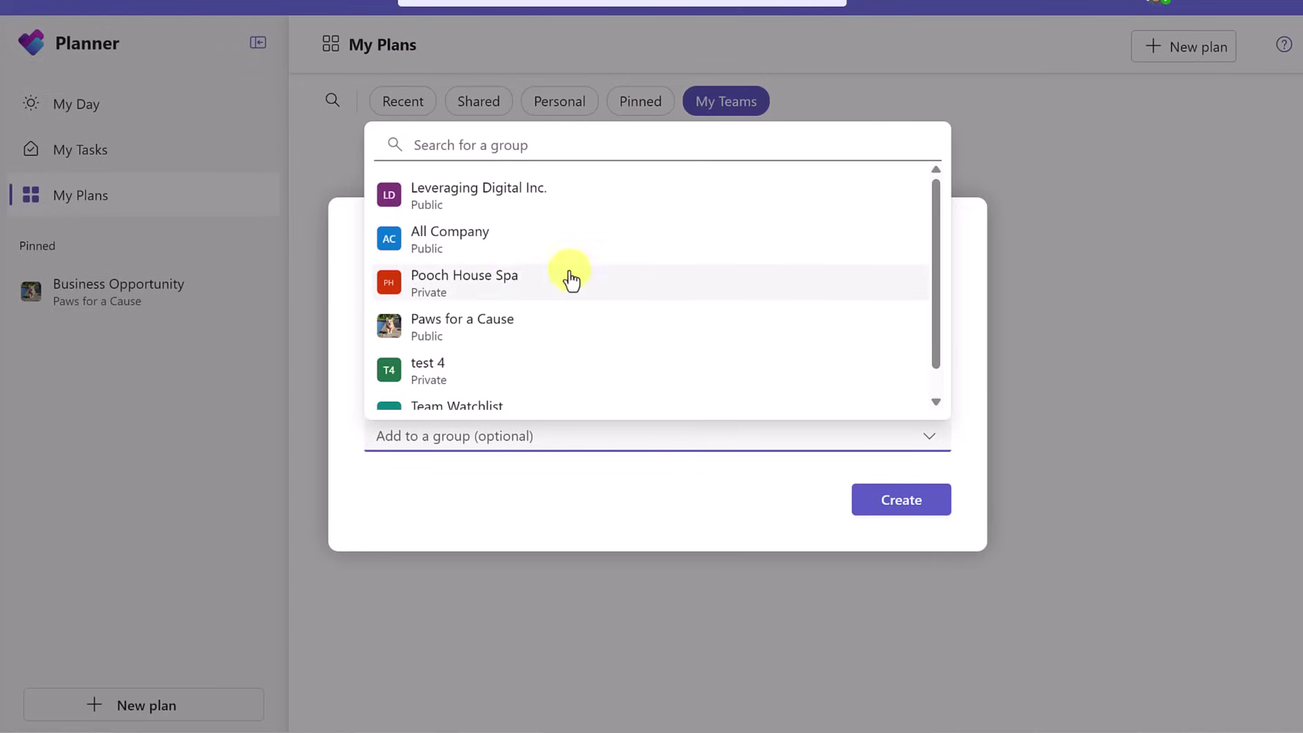
left_click(545, 293)
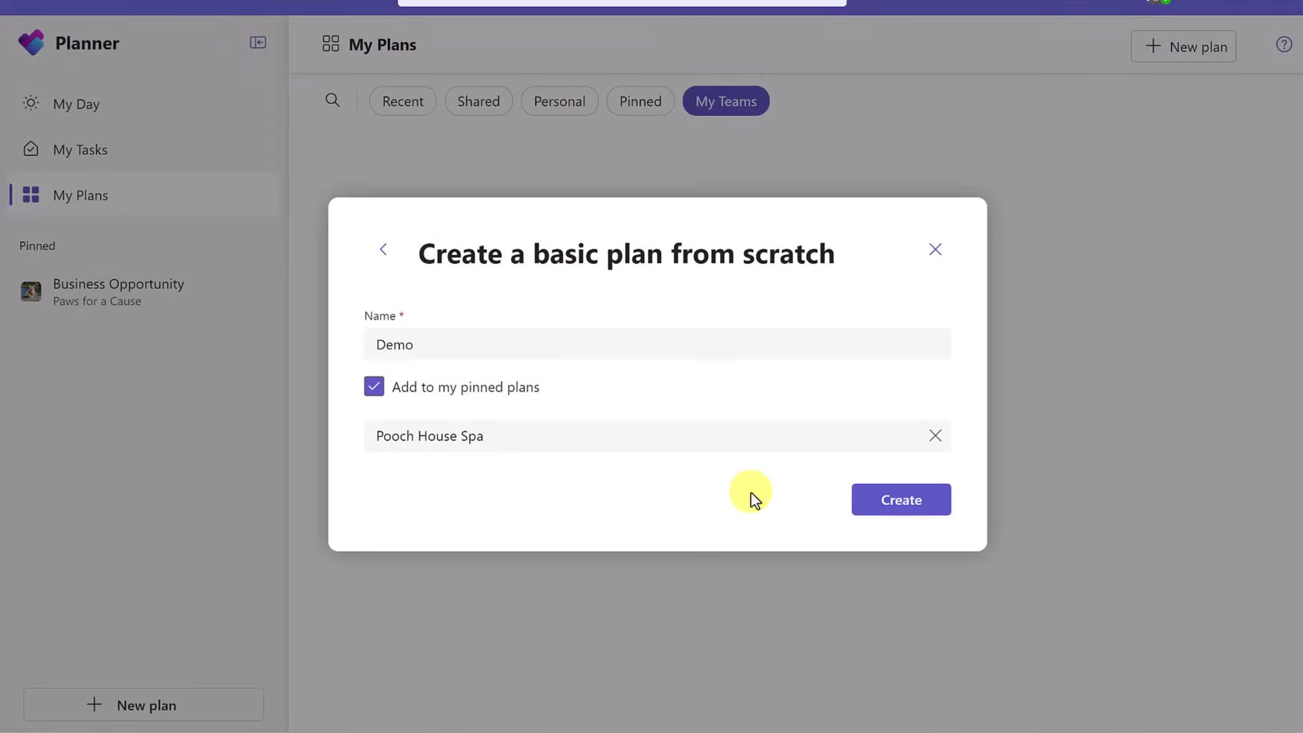
left_click(892, 501)
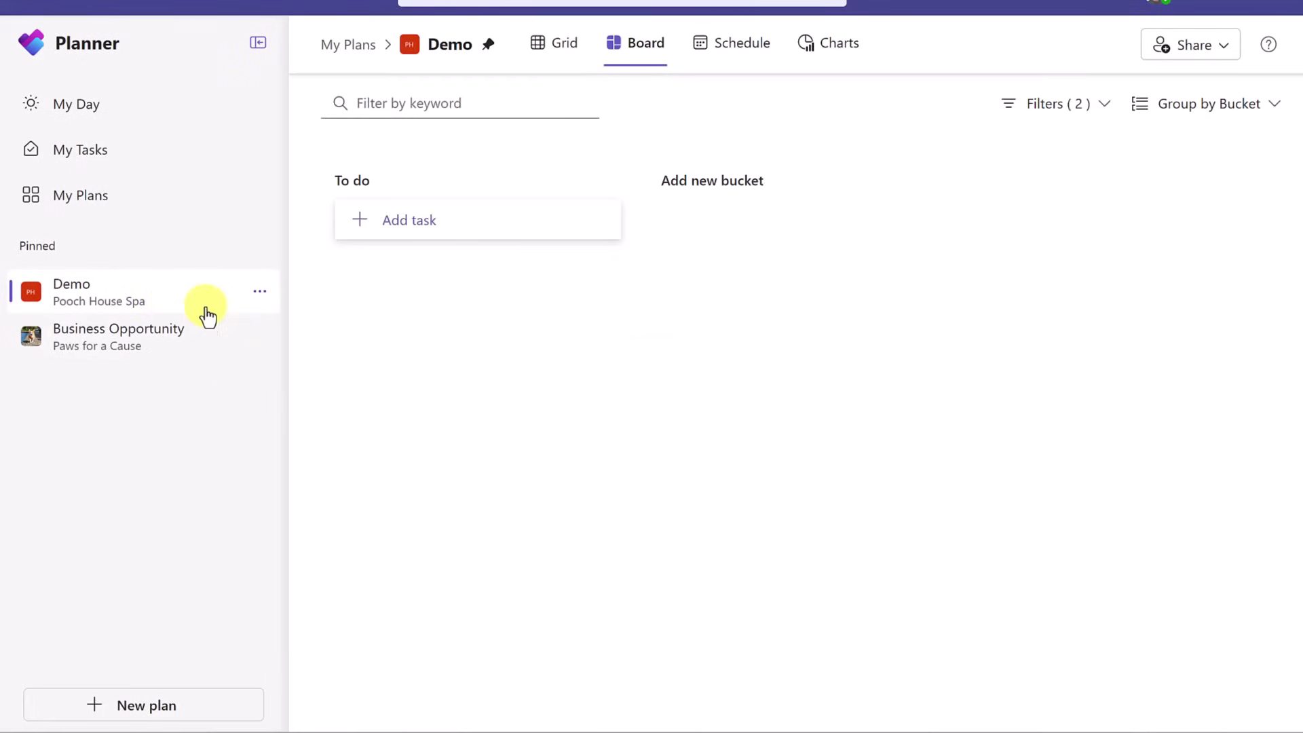
Step: Unpin Demo, then view My Plans with Recent, Pinned, and Recent filters again
left_click(261, 297)
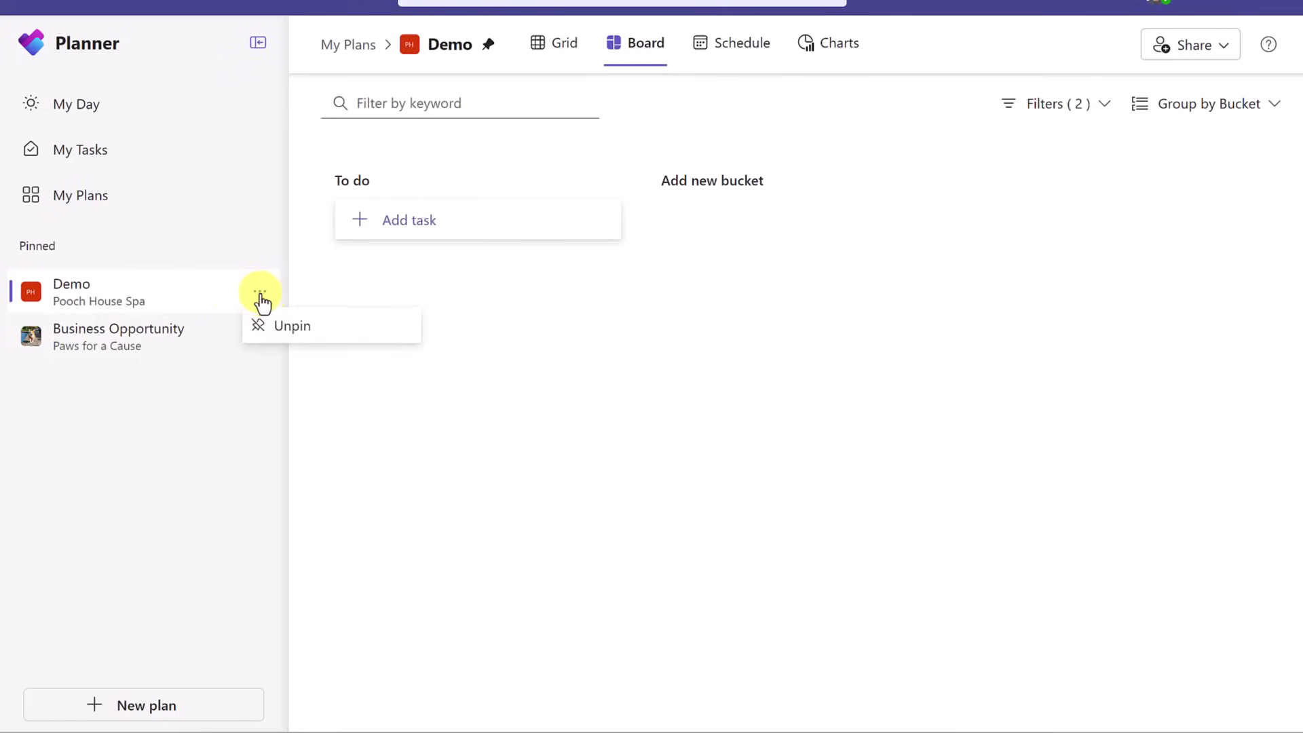
left_click(279, 328)
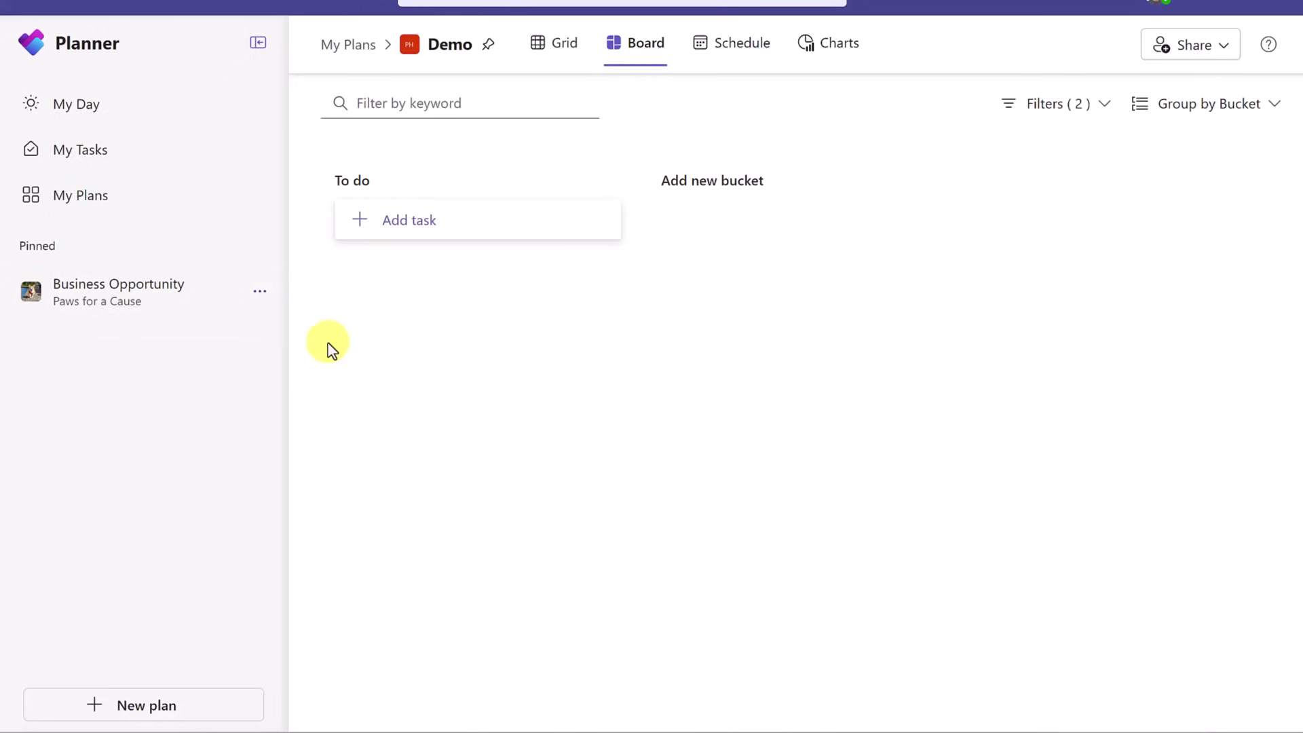
left_click(101, 203)
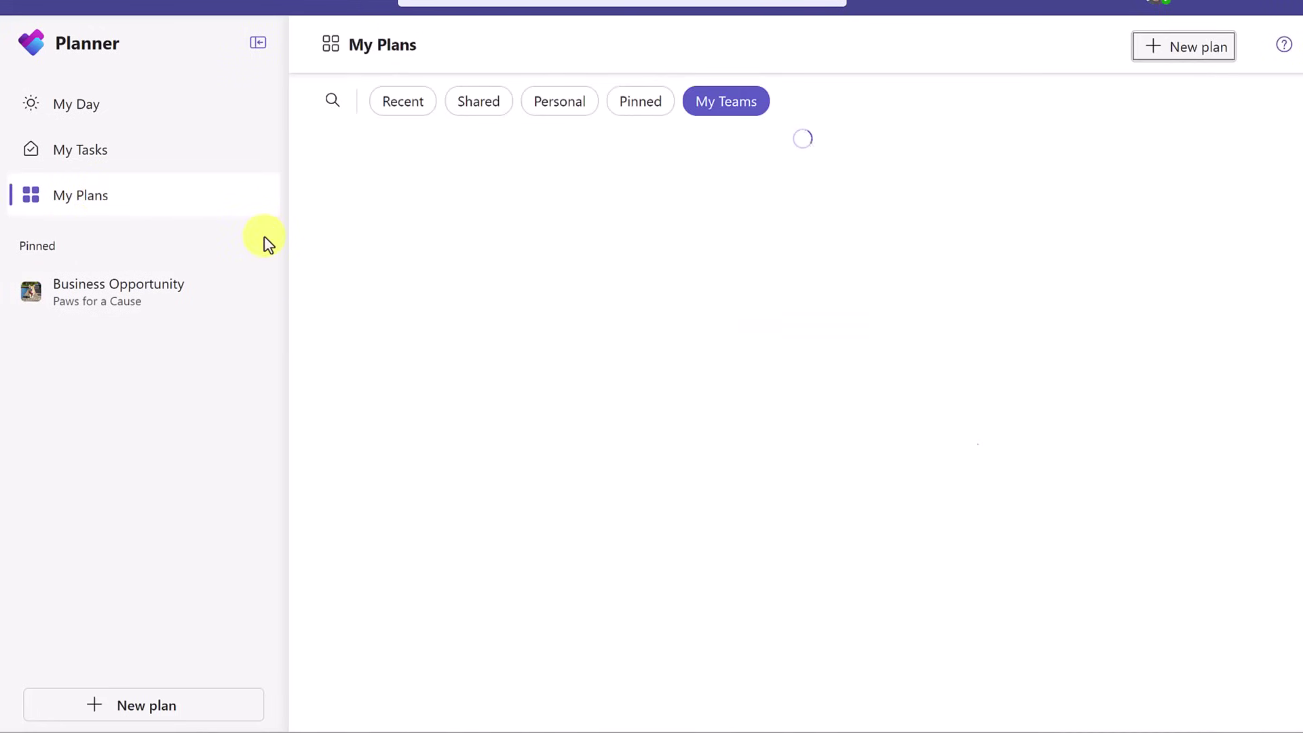
left_click(406, 106)
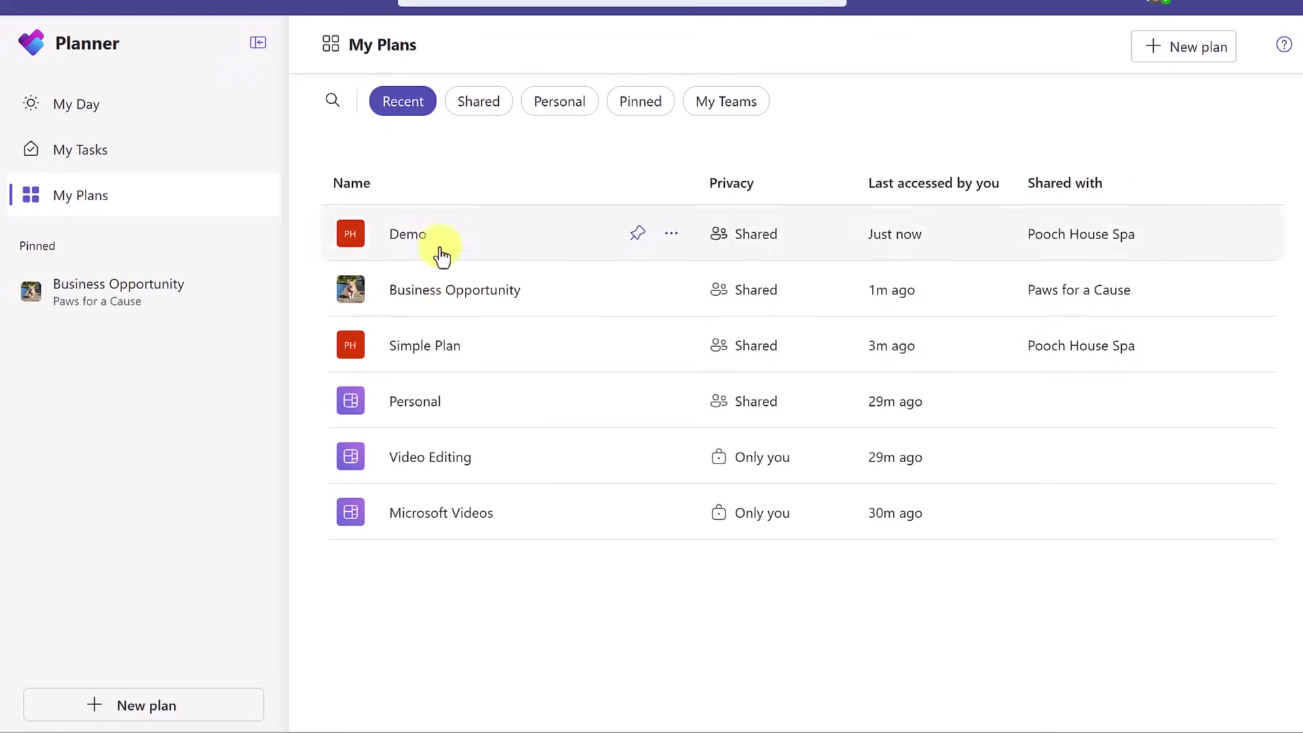
left_click(656, 107)
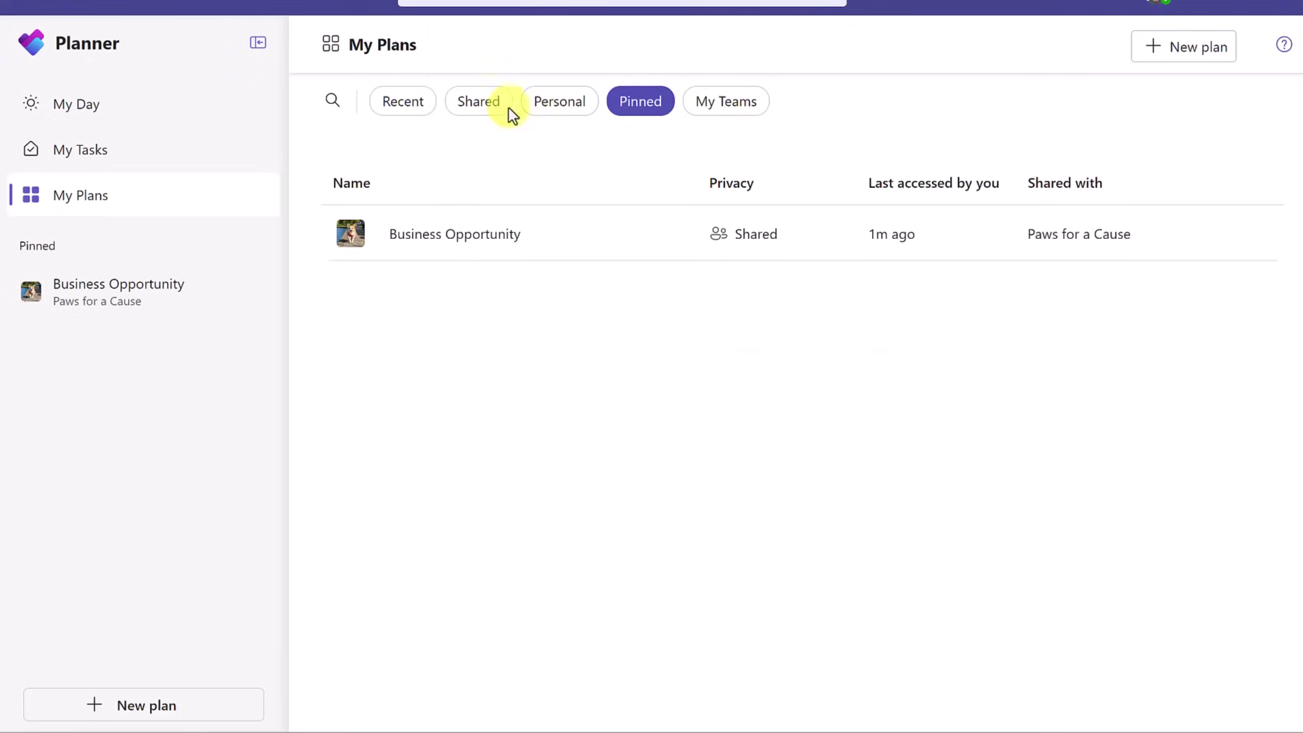
left_click(426, 110)
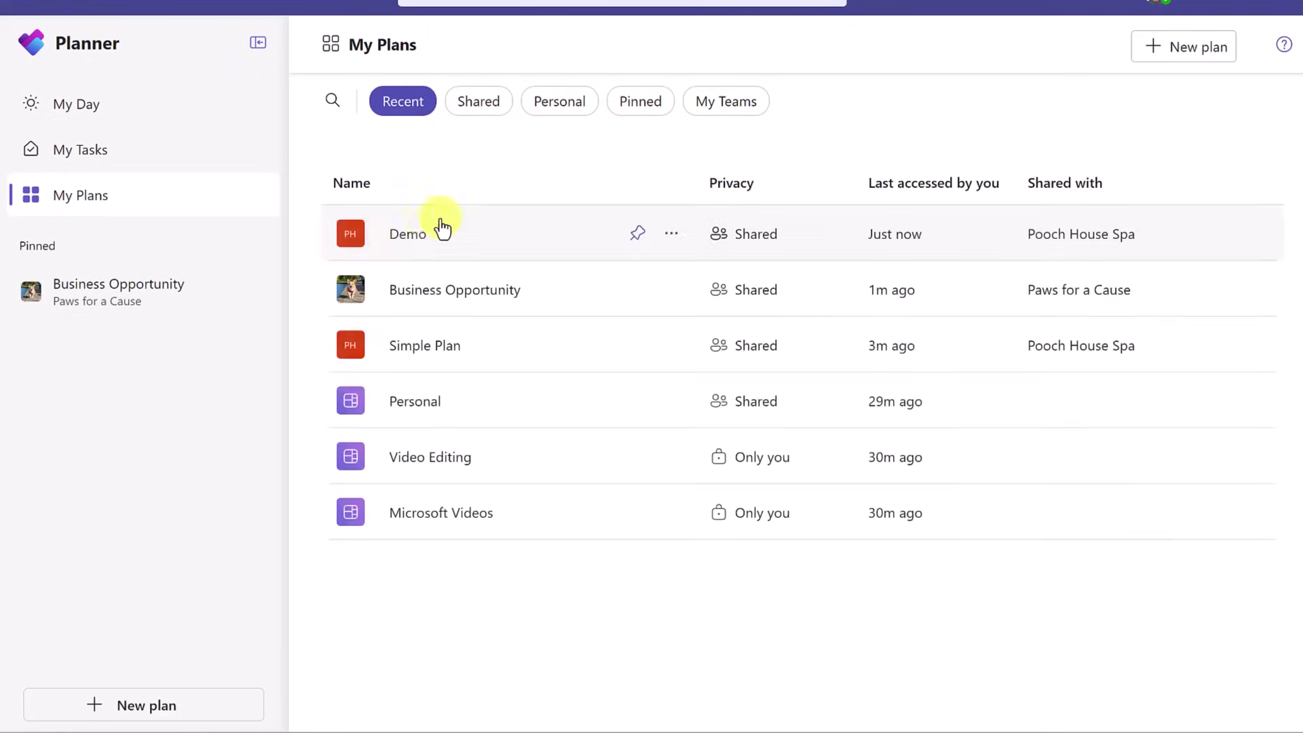
Step: Open the Demo plan and add a bucket named Example
left_click(410, 246)
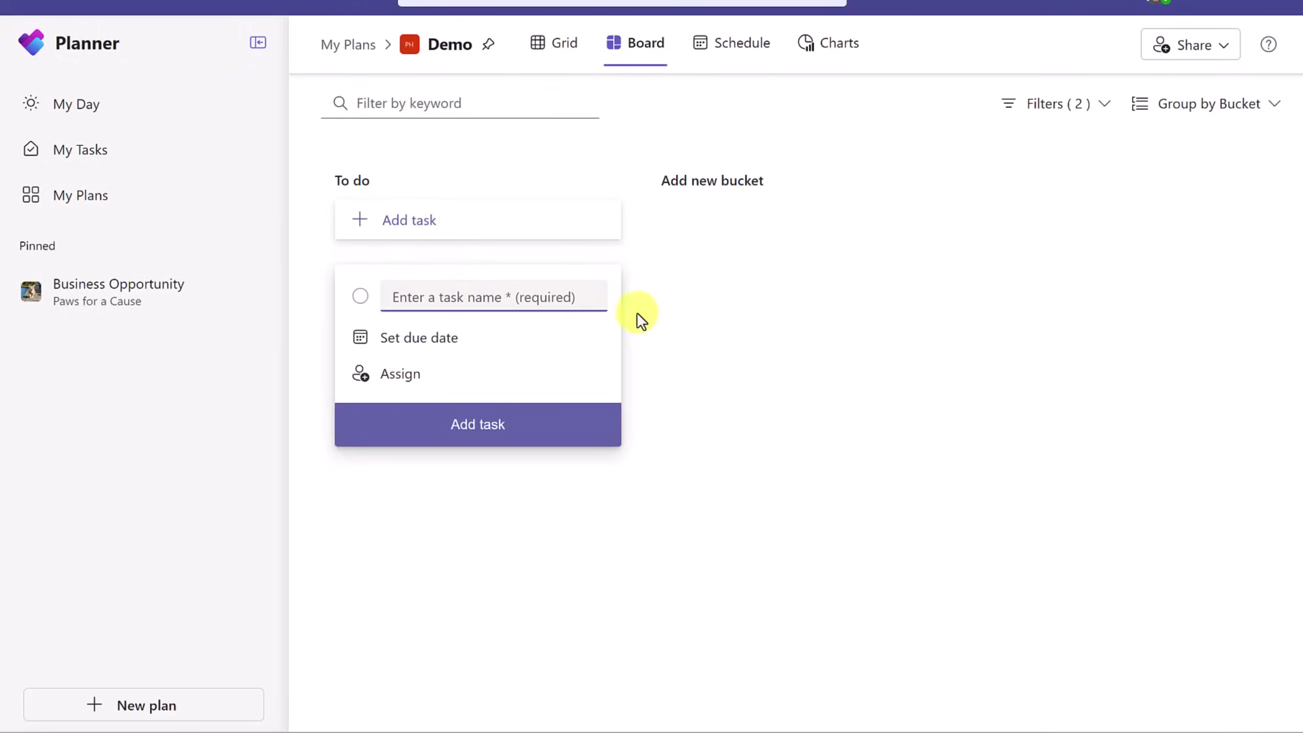
left_click(707, 189)
type("Example")
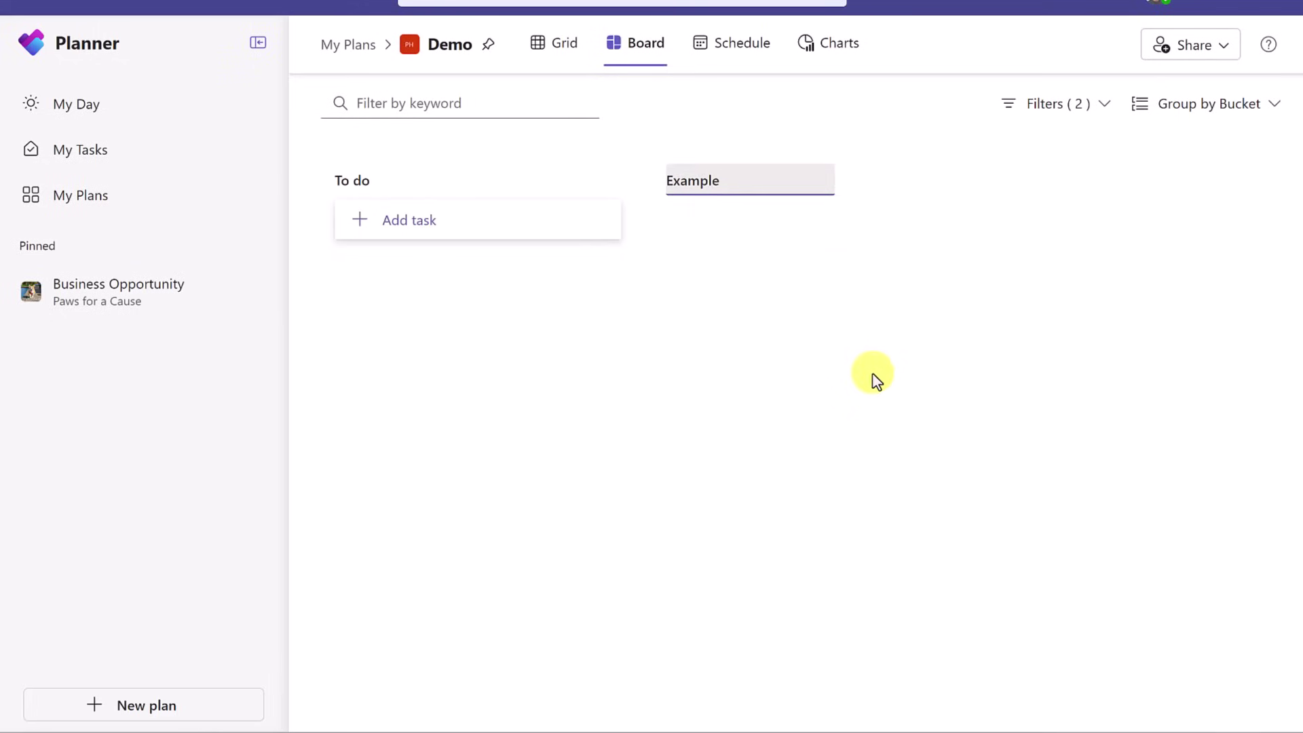
key("Return")
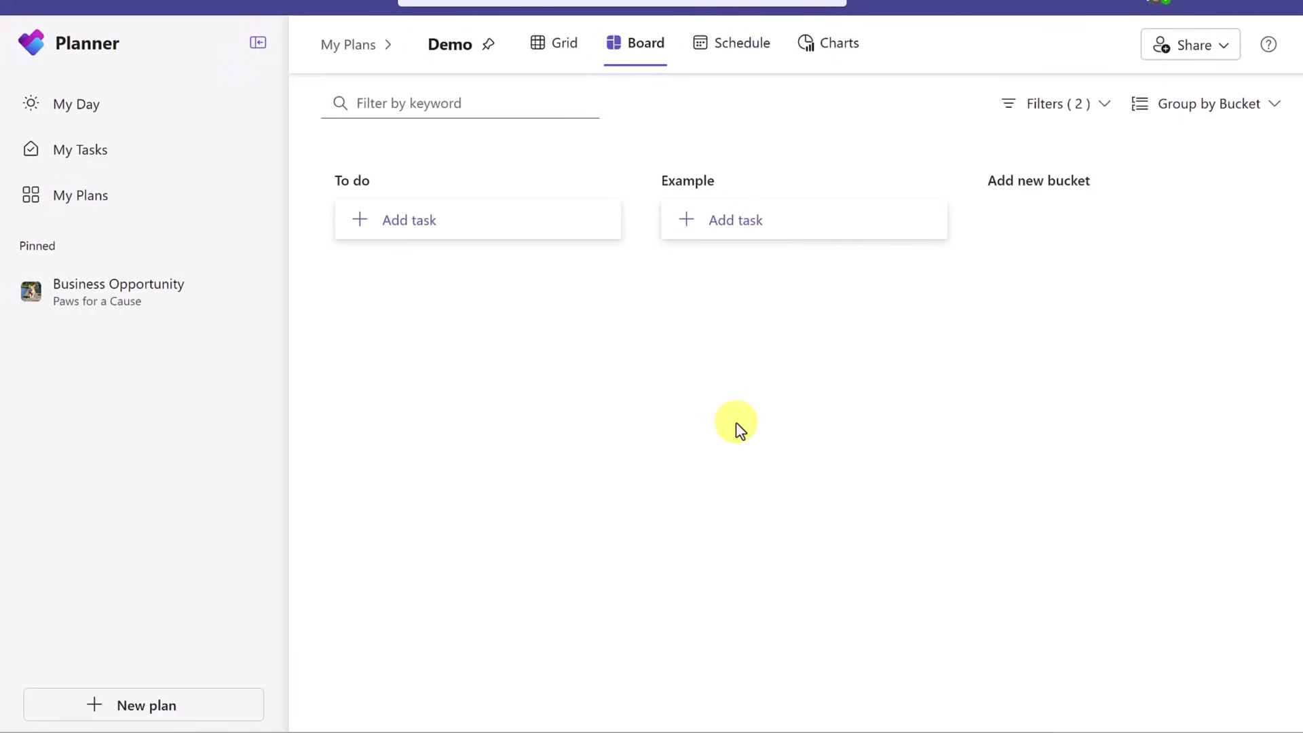
Step: Create the Email Clients task in Example, due 05/17, with two assignees
left_click(745, 223)
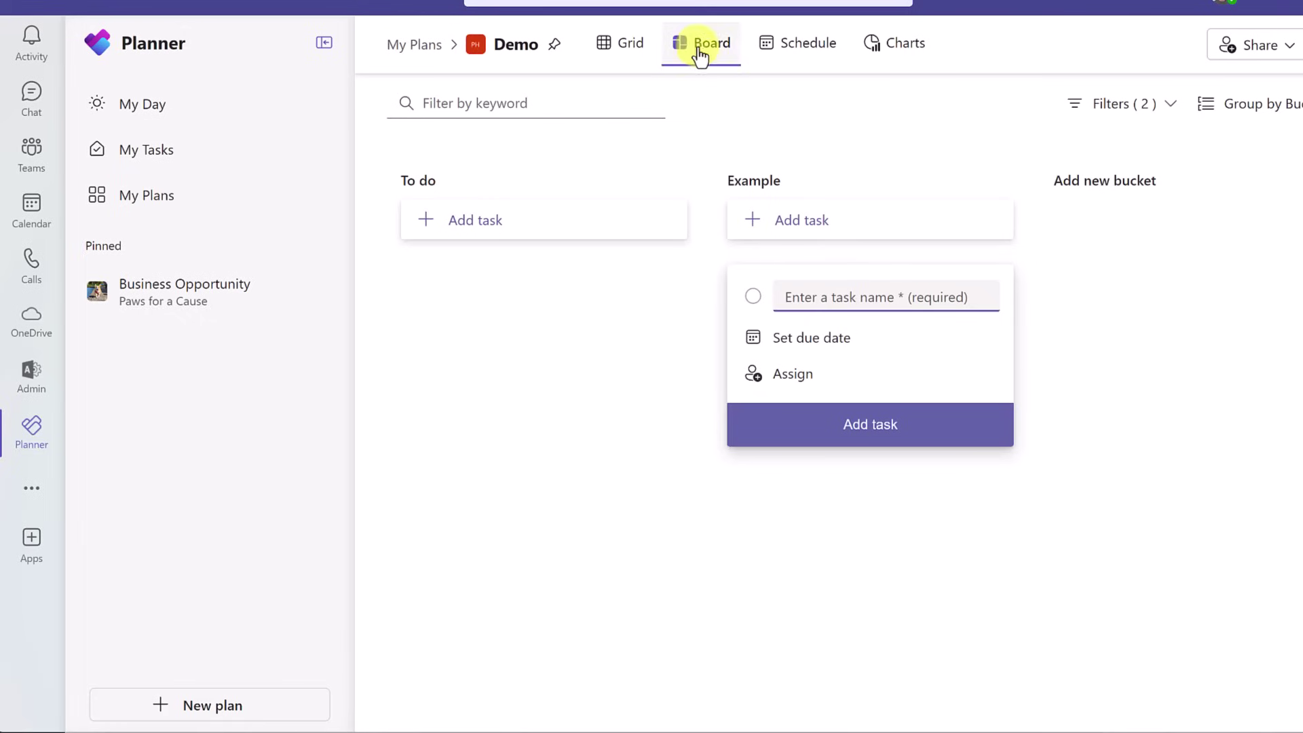
type("Em")
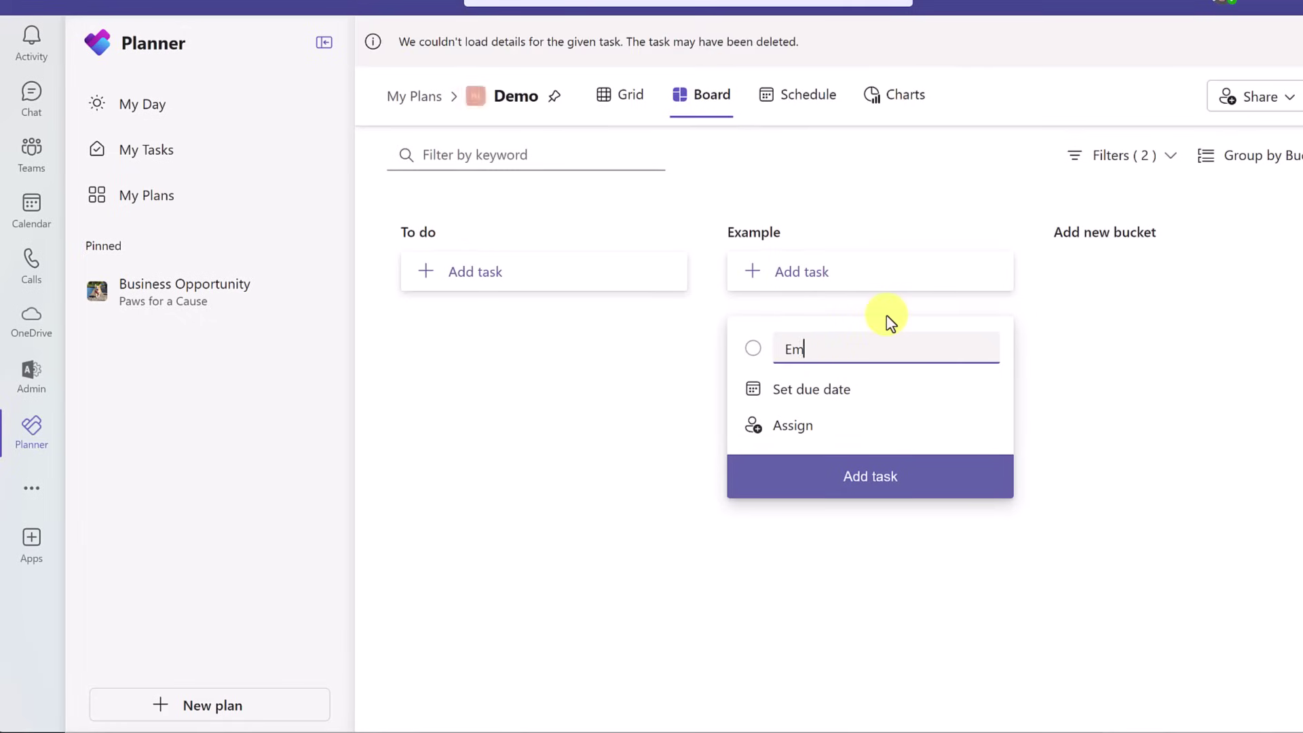
type("ail Clients")
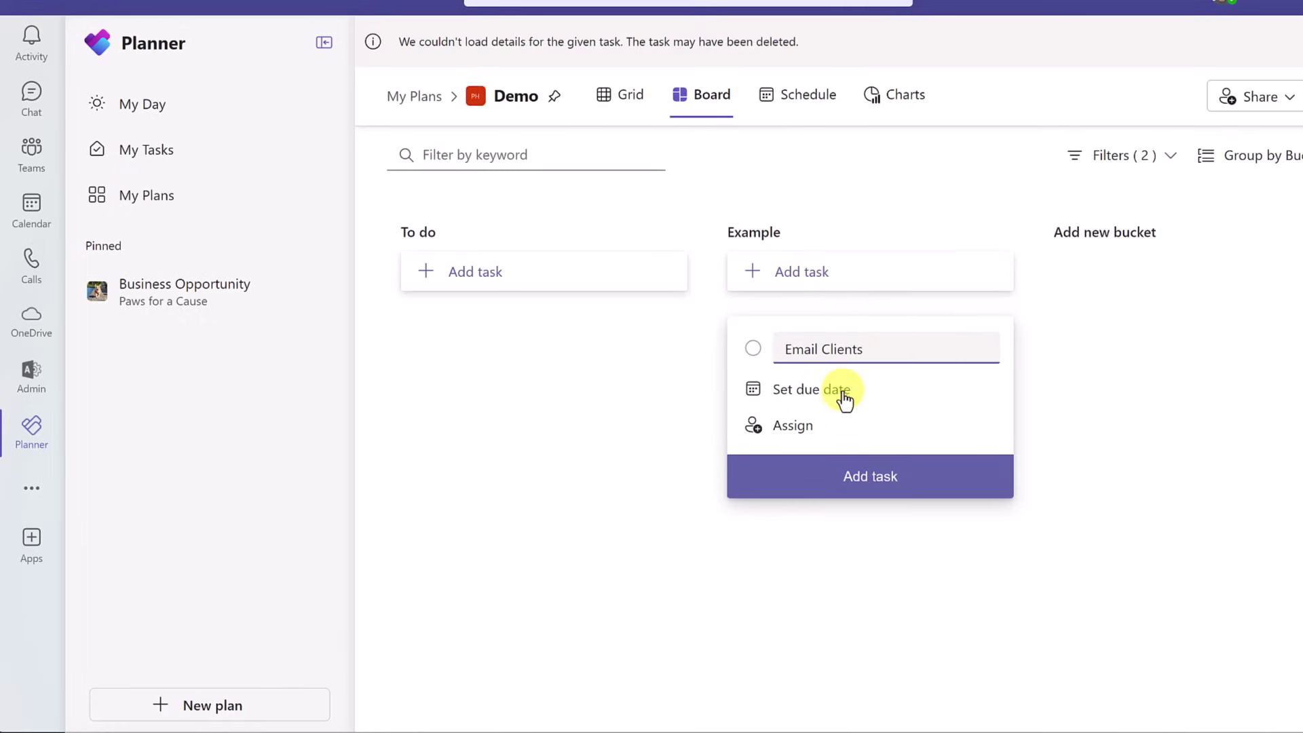
left_click(843, 395)
left_click(909, 548)
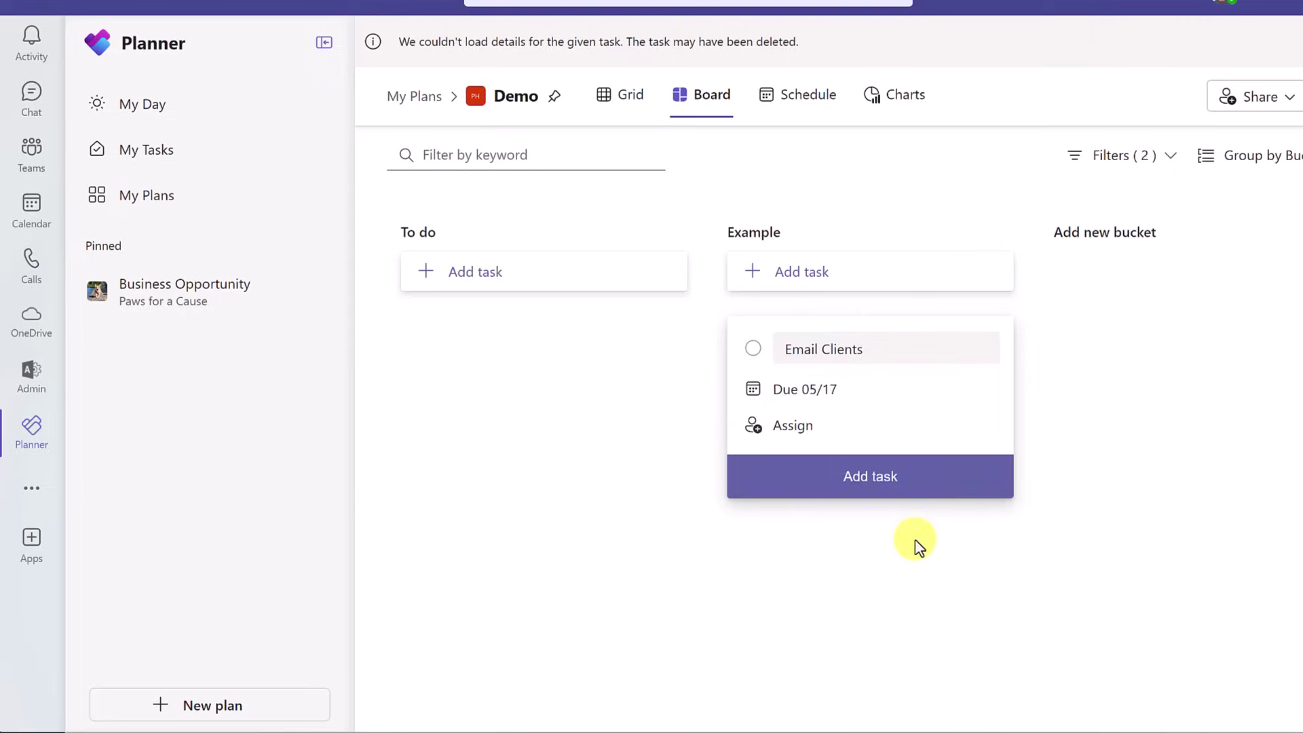
left_click(794, 438)
left_click(826, 555)
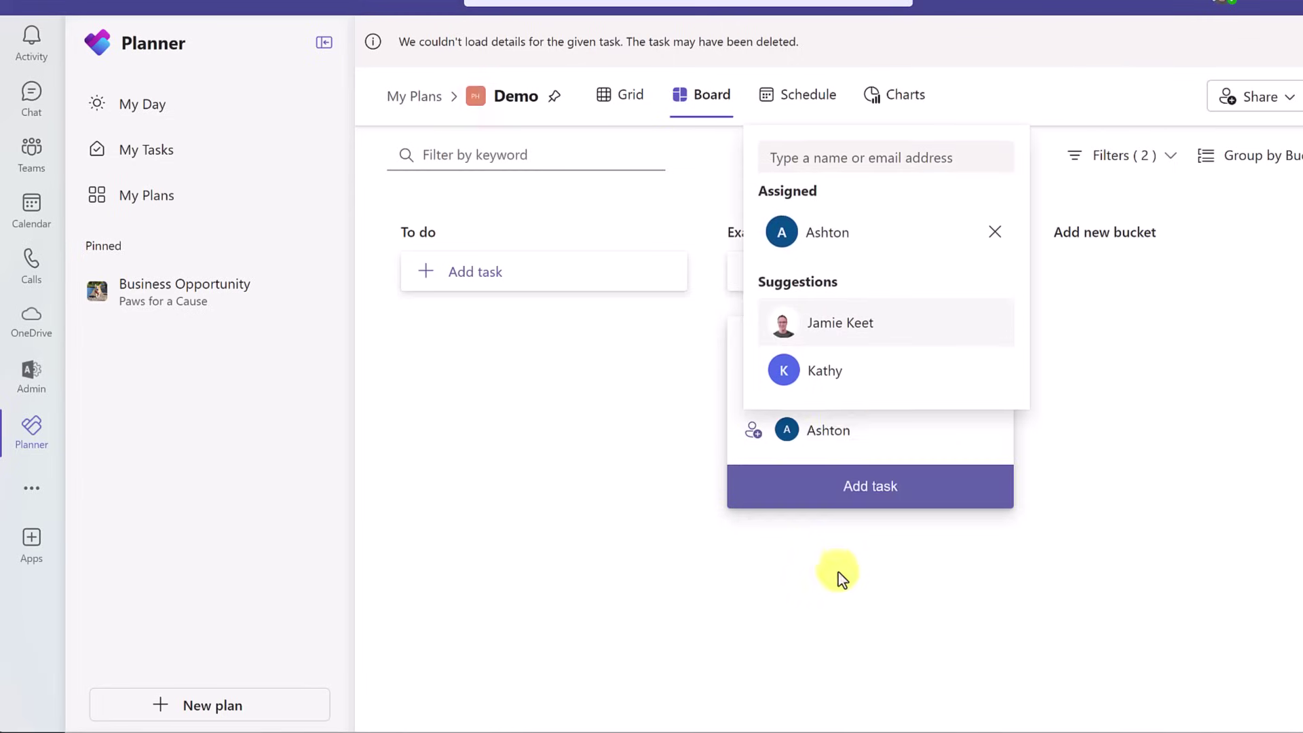
left_click(840, 324)
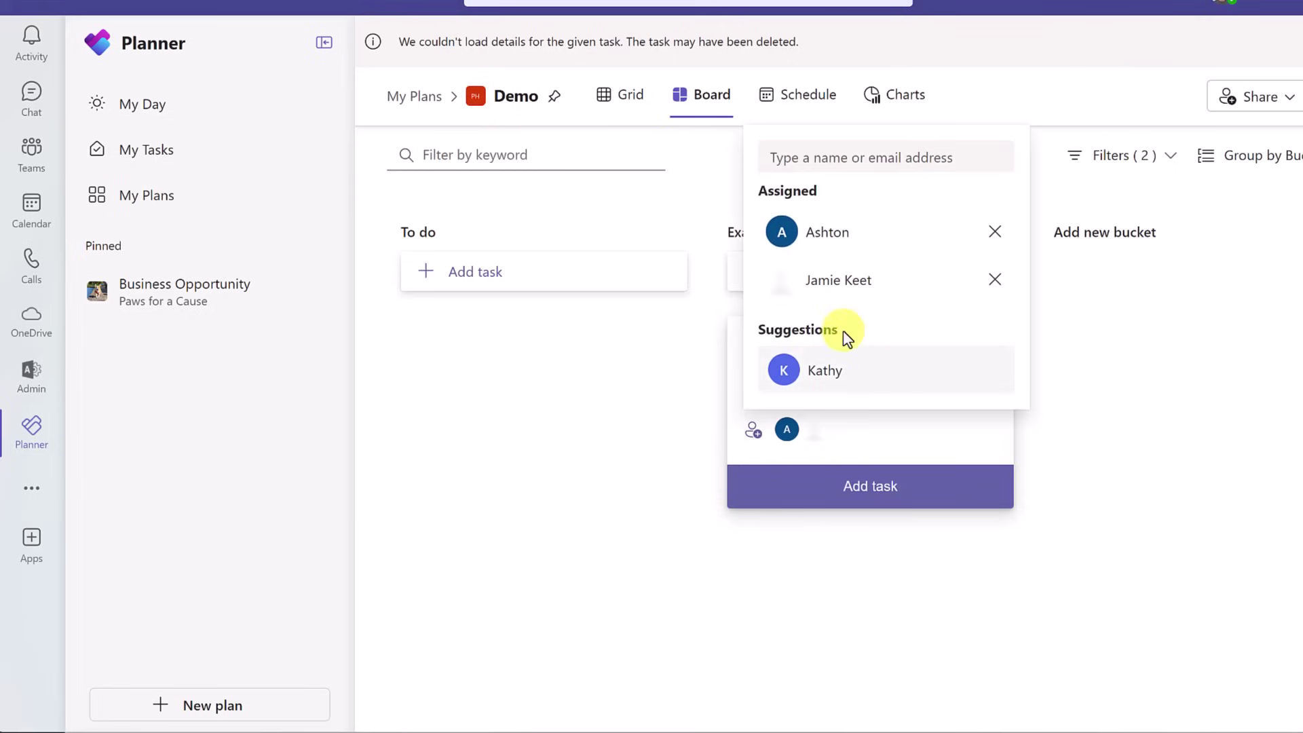
left_click(856, 493)
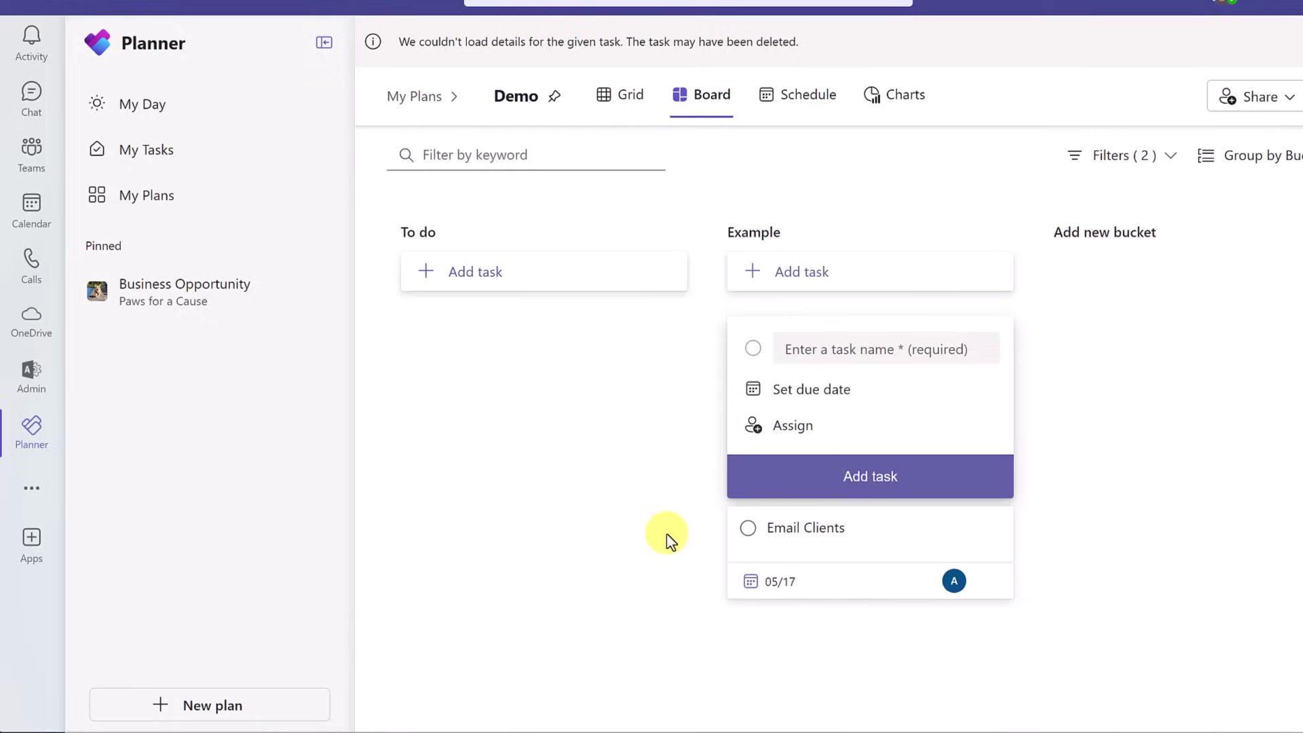
Step: Give the Email Clients task a Yellow label
key("Escape")
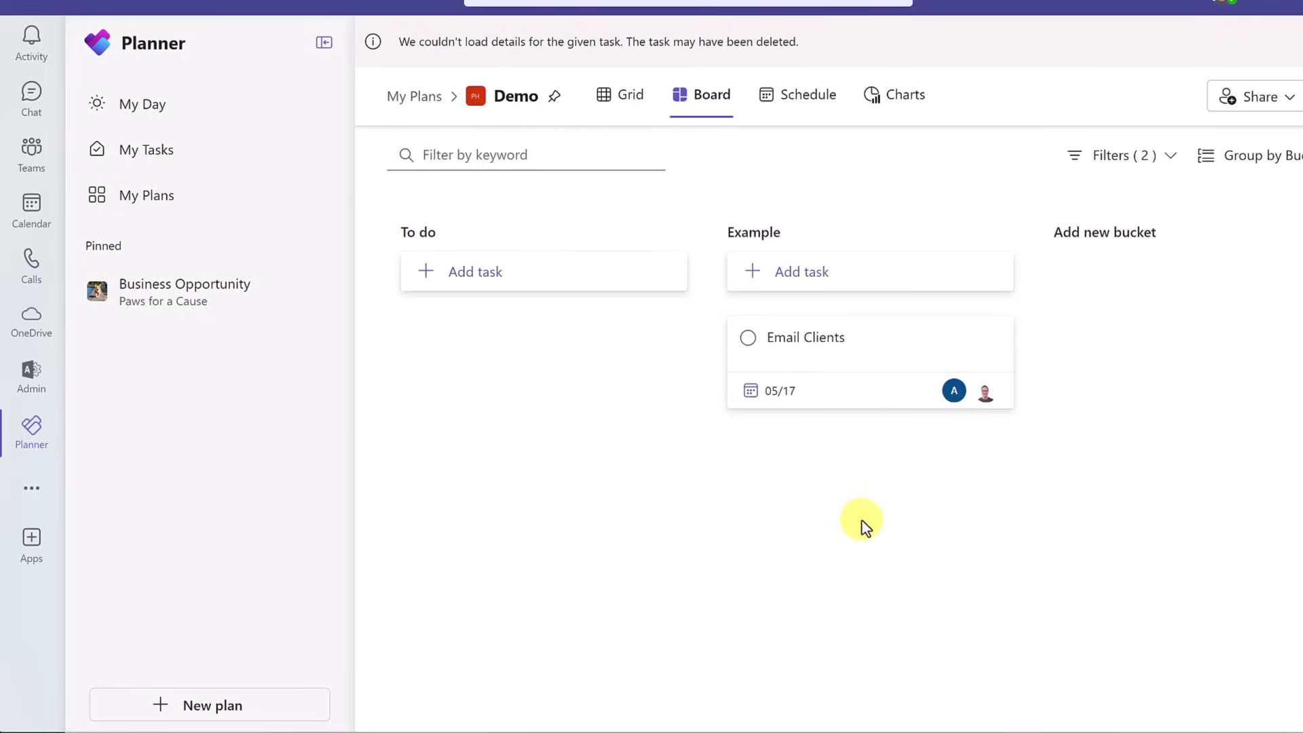
mouse_move(871, 391)
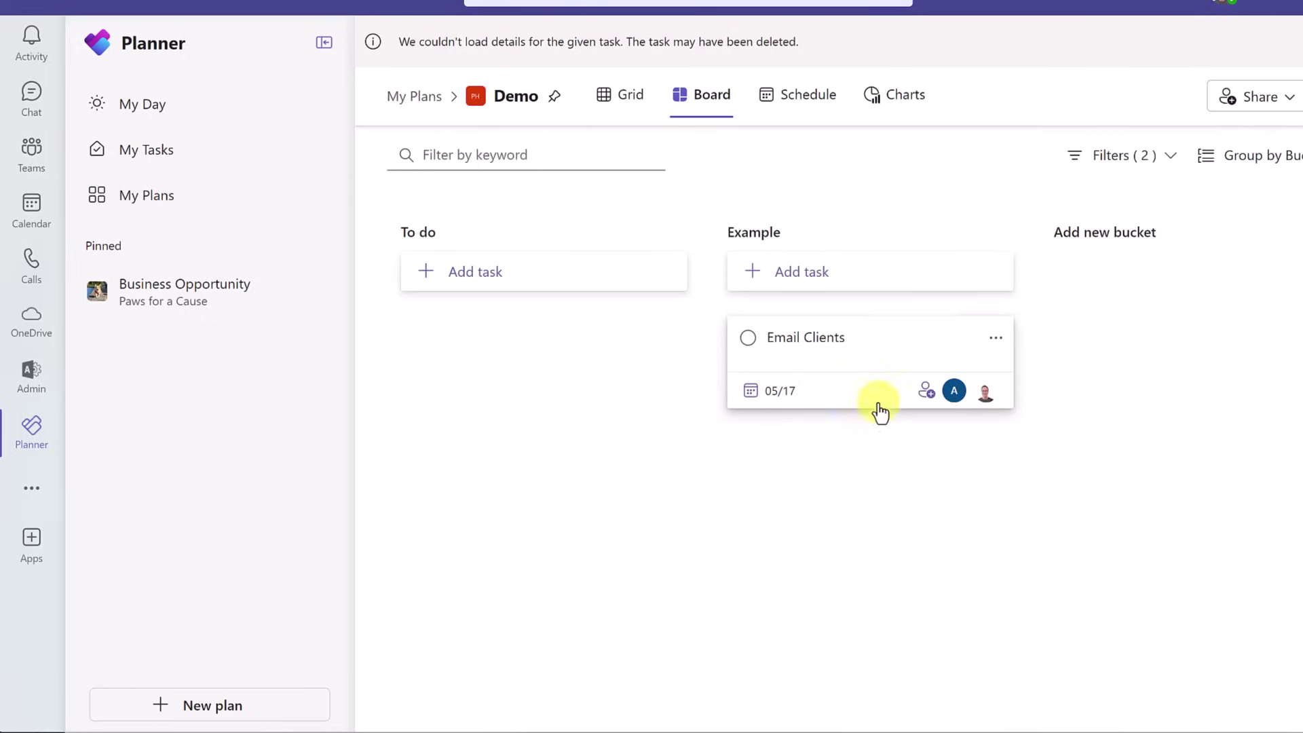
left_click(996, 339)
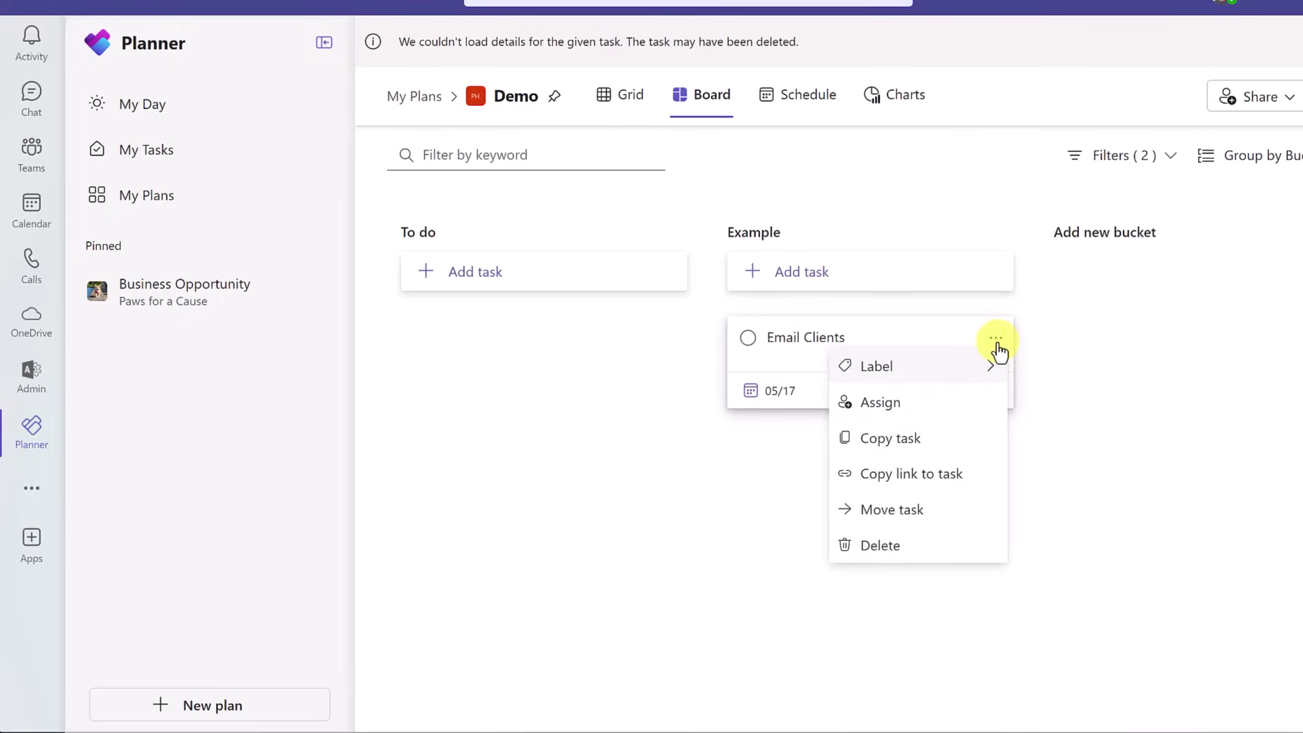
mouse_move(990, 366)
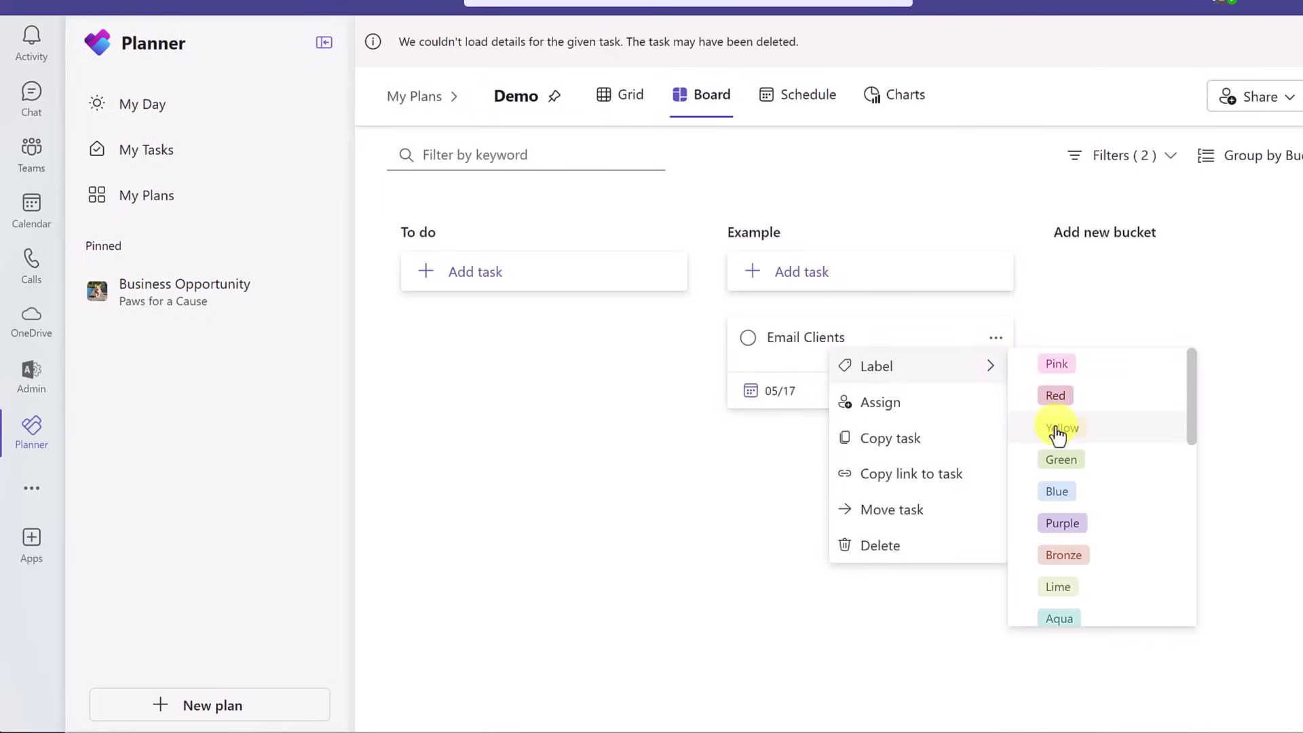
left_click(1059, 433)
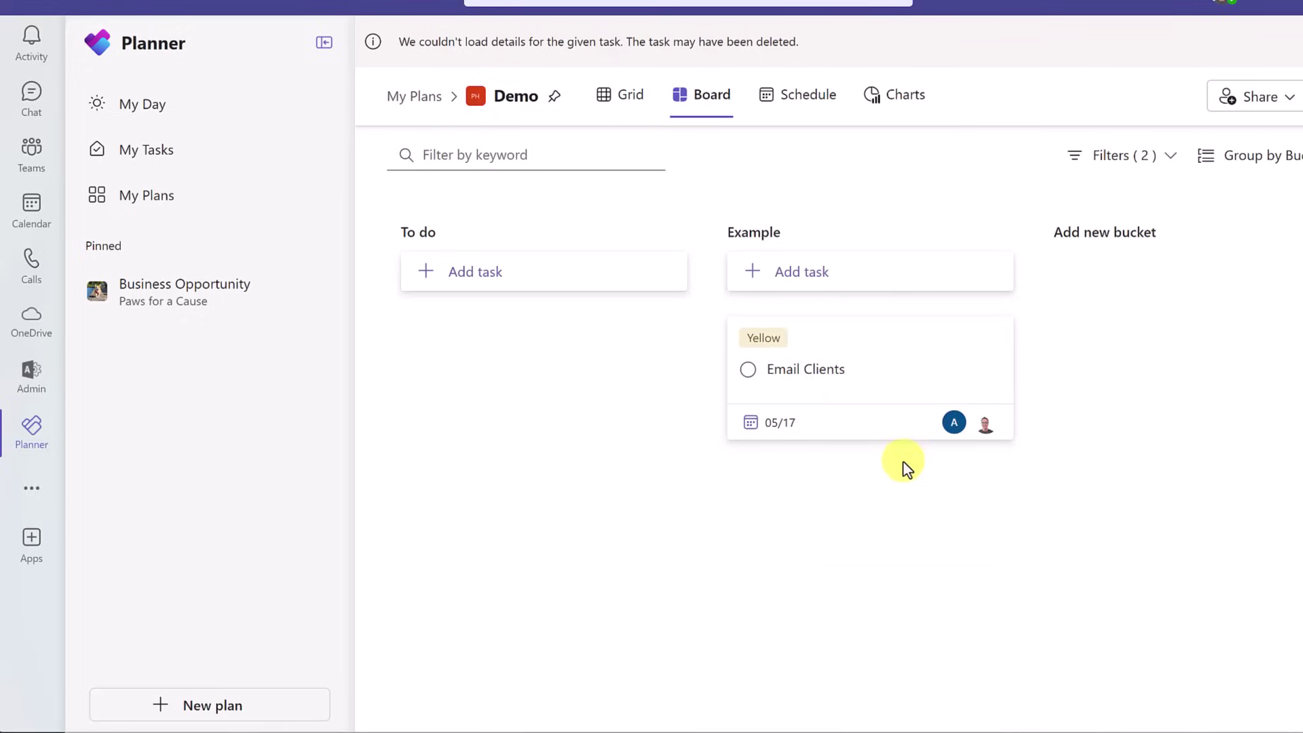
Step: Replace the Email Clients task's Yellow label with Green
left_click(878, 336)
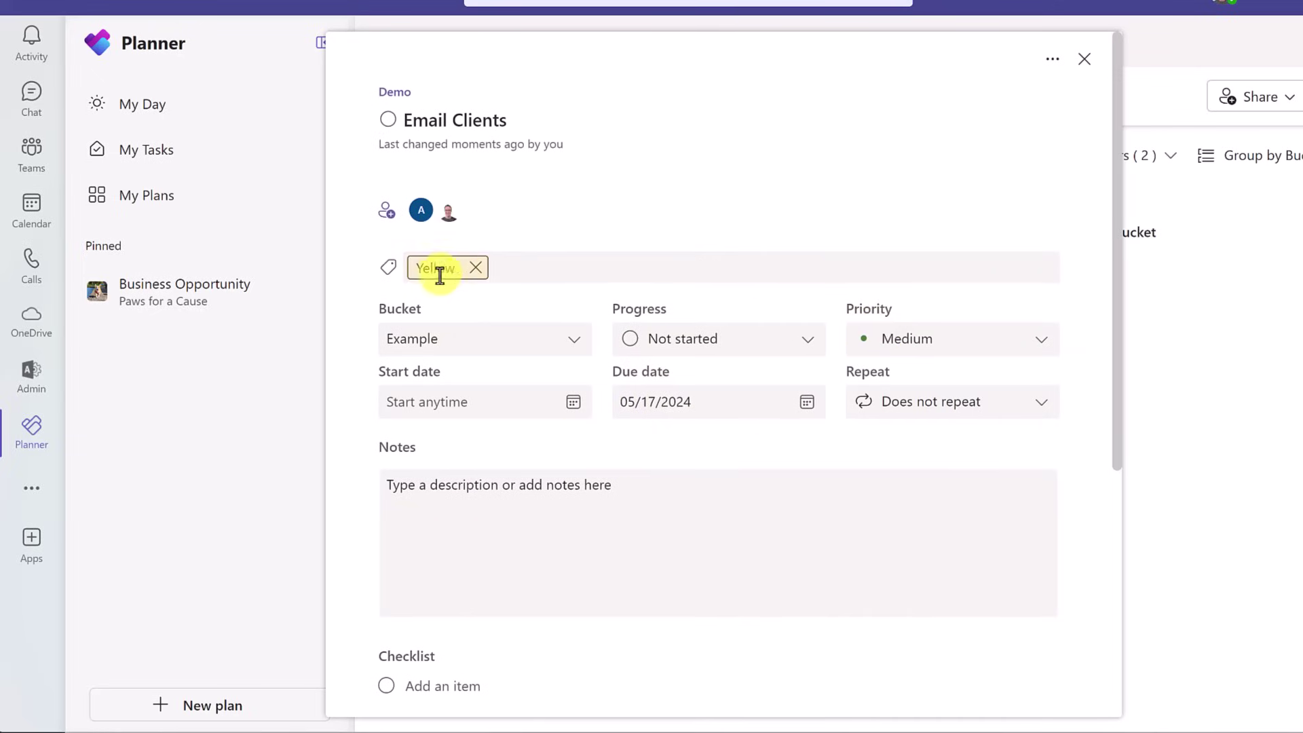
left_click(476, 268)
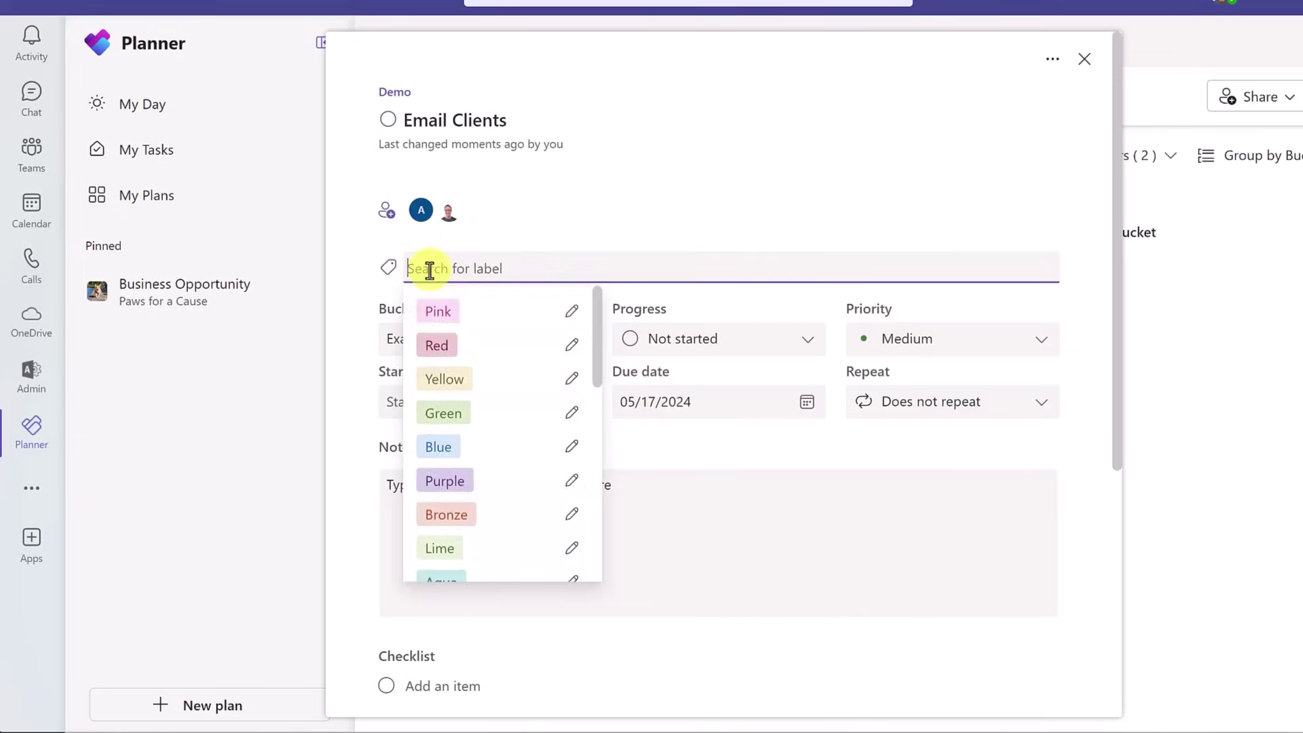
left_click(446, 413)
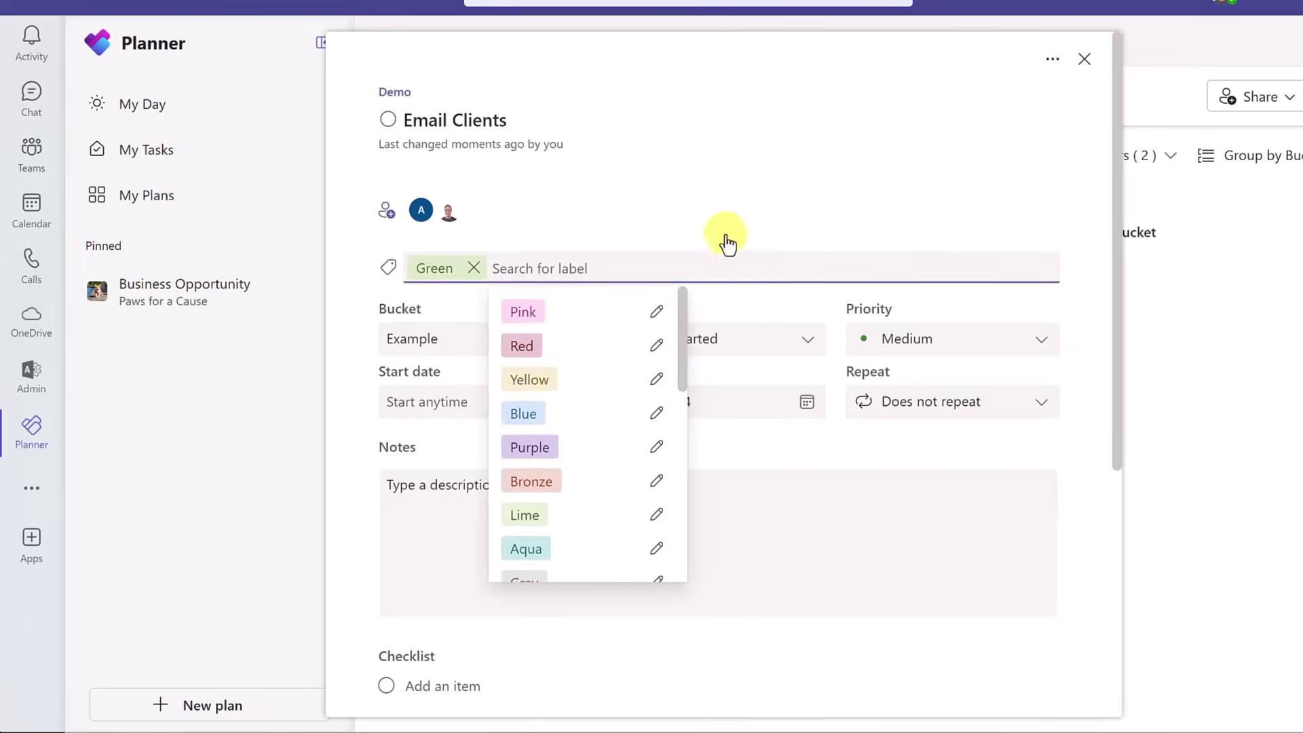
Step: Add Kathy as a third assignee on Email Clients
left_click(722, 214)
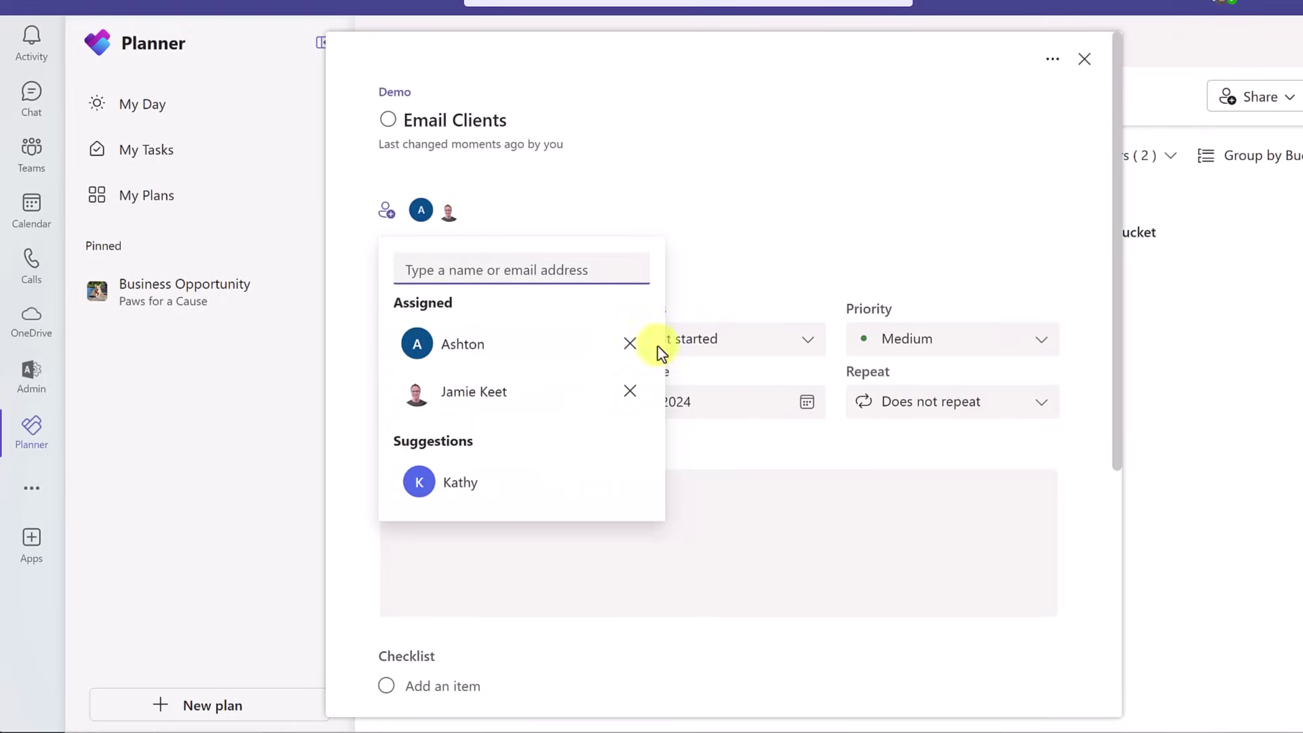
left_click(430, 491)
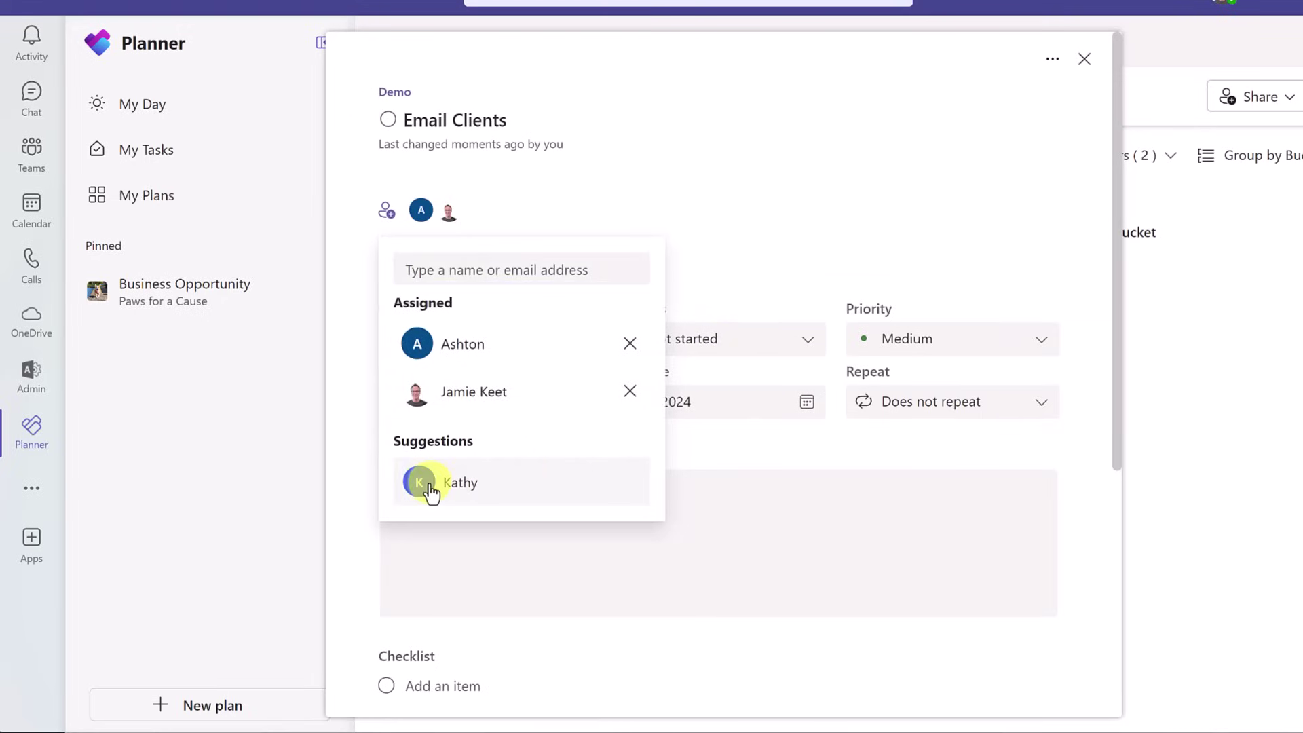
scroll(818, 424, "down", 3)
left_click(888, 466)
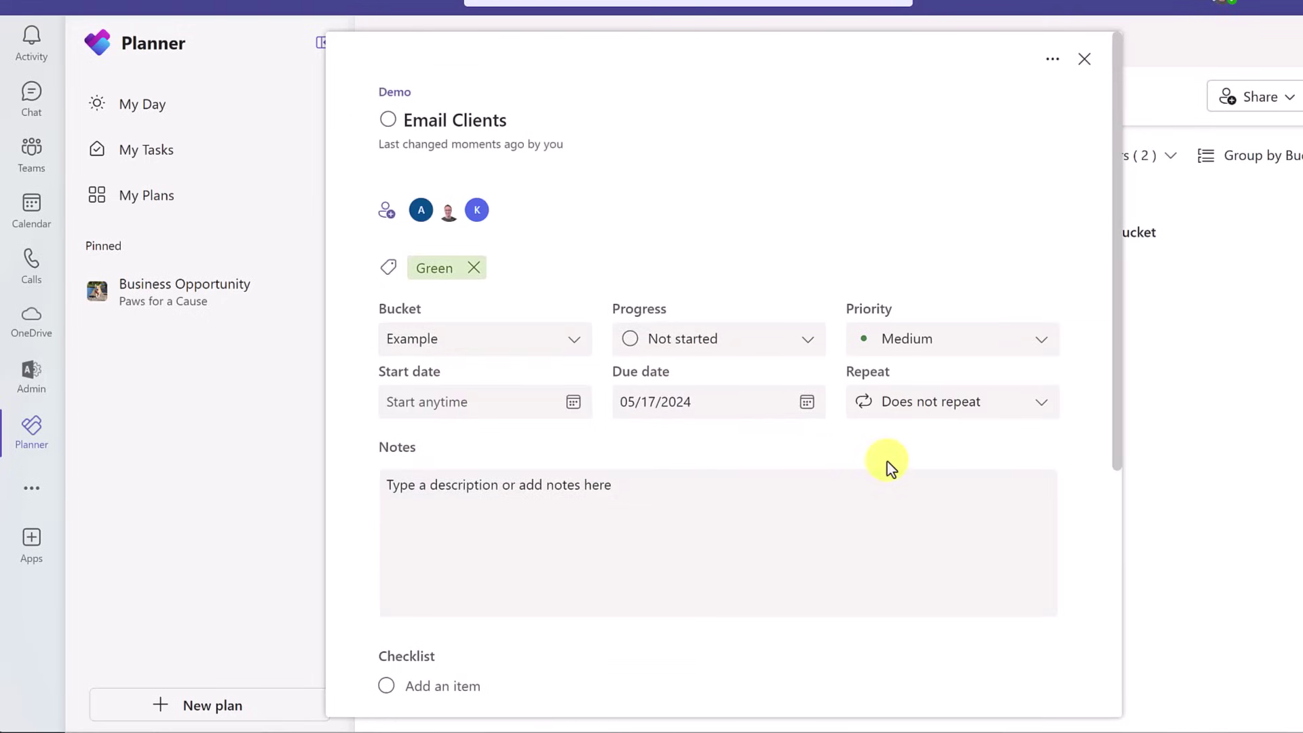
scroll(888, 467, "down", 2)
Step: Set the Email Clients task priority to Important
left_click(578, 333)
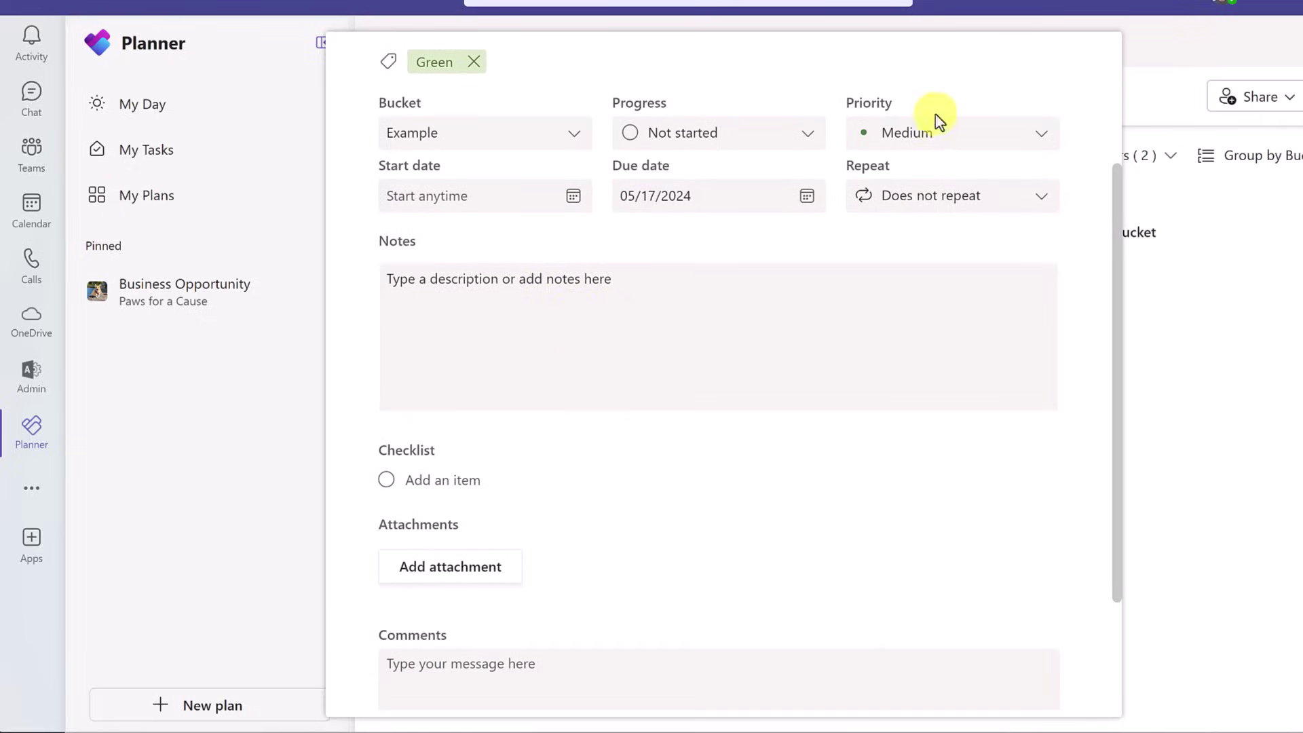
left_click(942, 133)
left_click(910, 207)
scroll(656, 387, "down", 2)
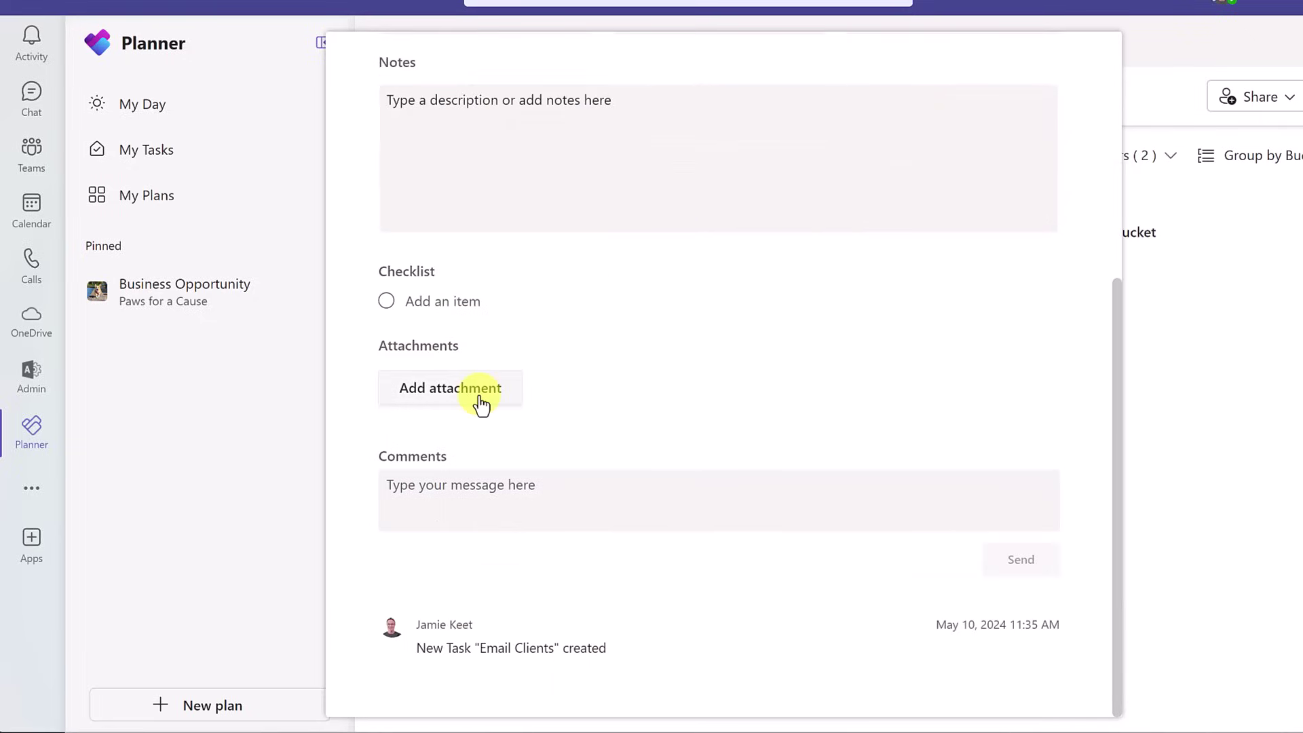
scroll(896, 413, "up", 3)
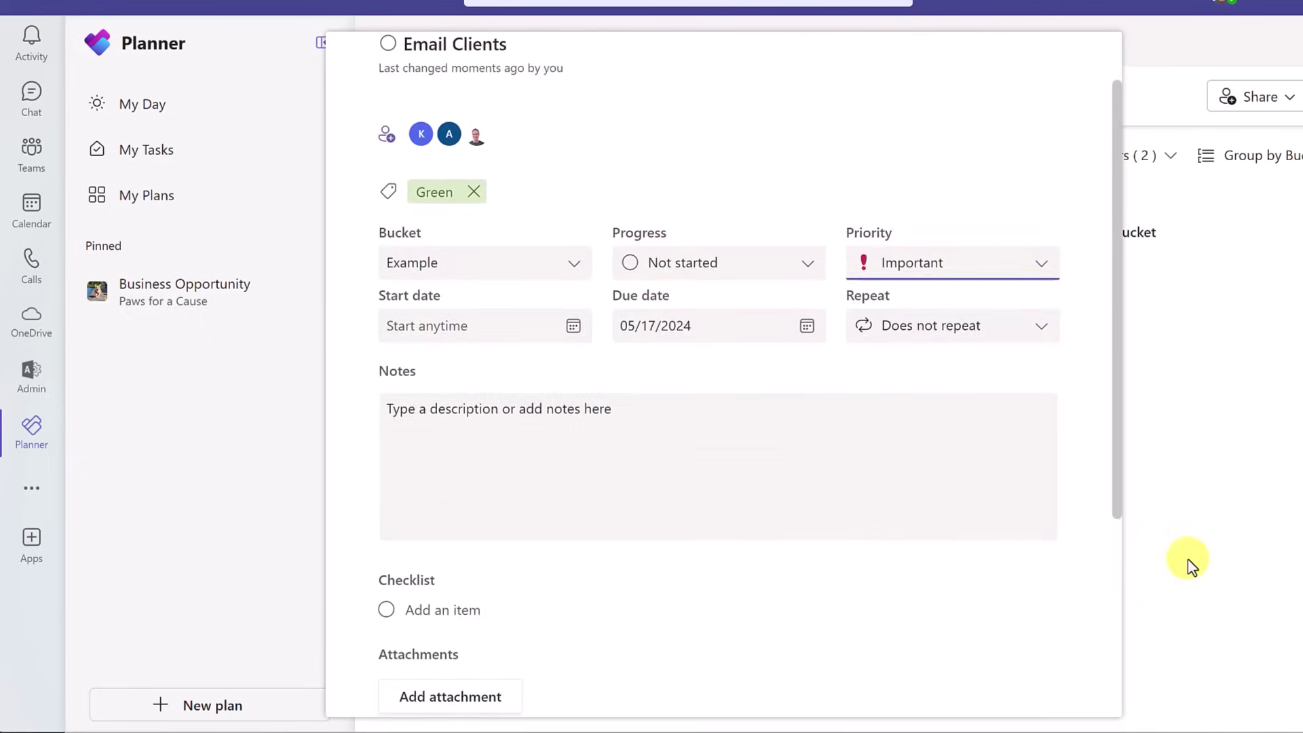
Step: Add an Emails bucket to the Demo board and drag Email Clients into it
left_click(1191, 566)
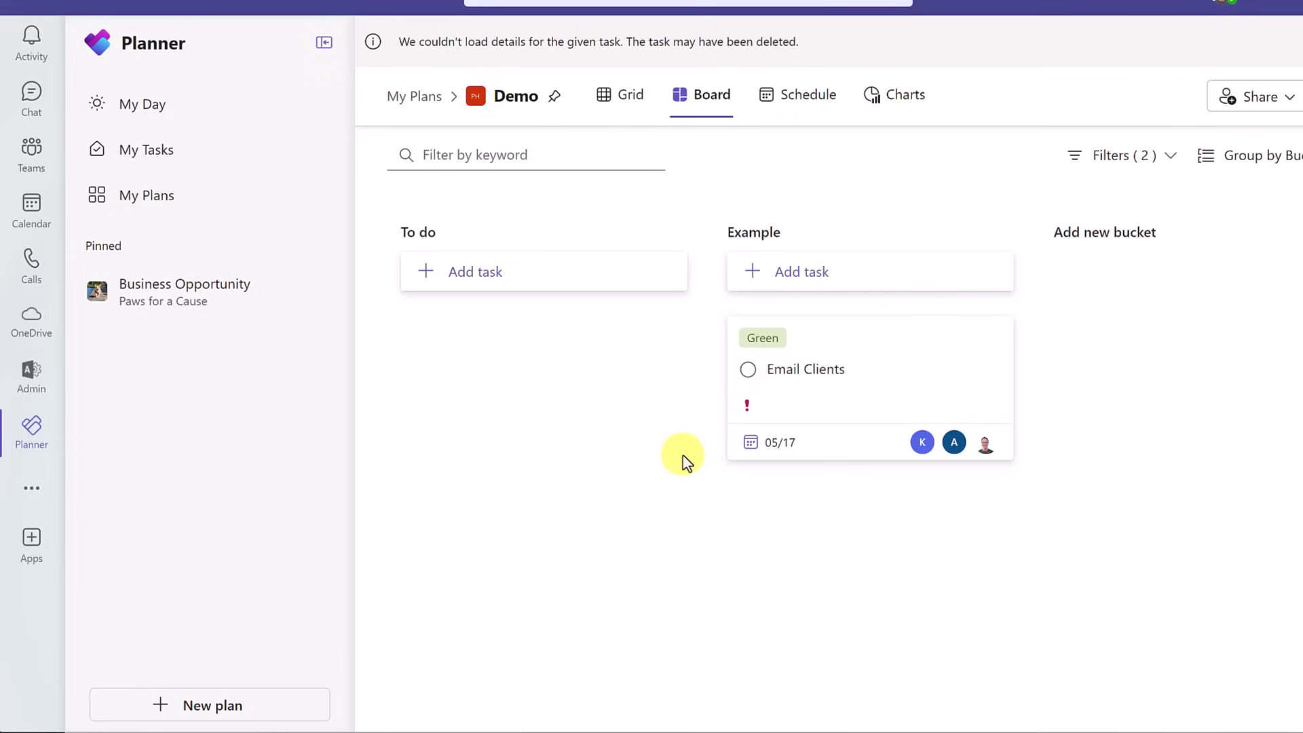
mouse_move(846, 353)
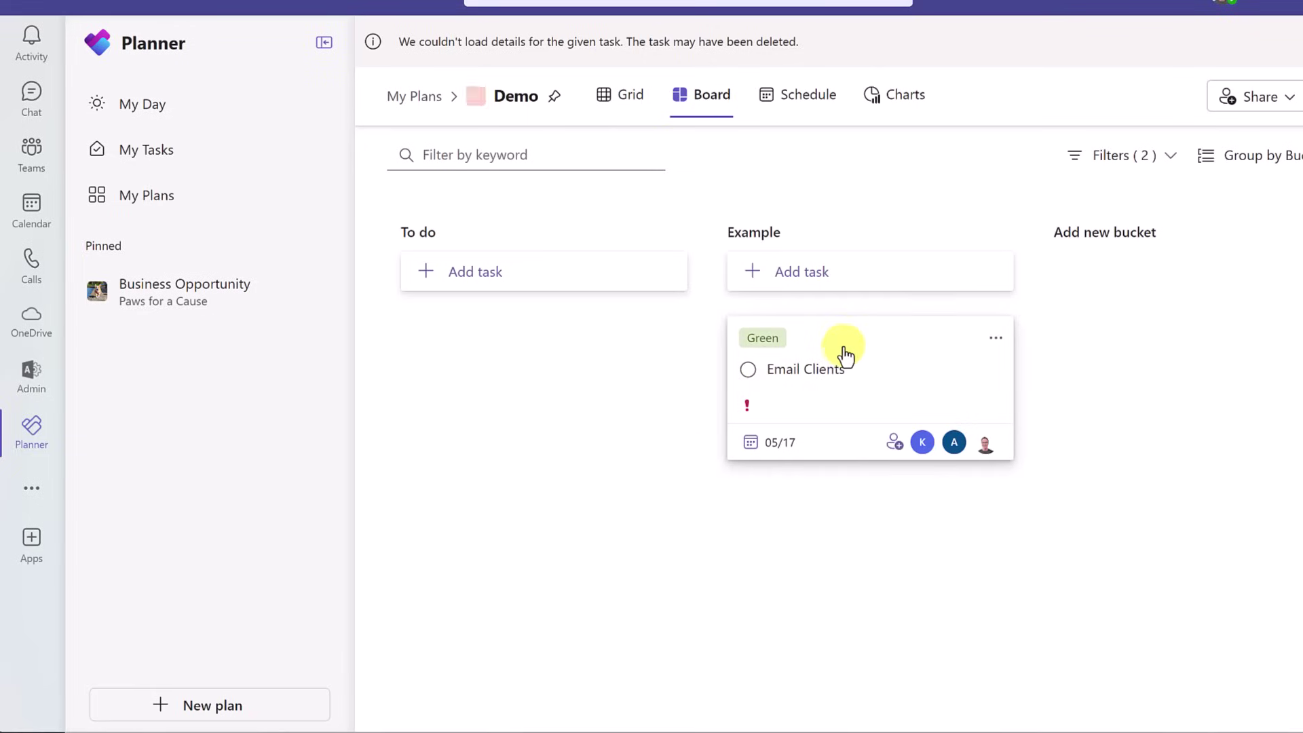
left_click(1108, 235)
type("Emails")
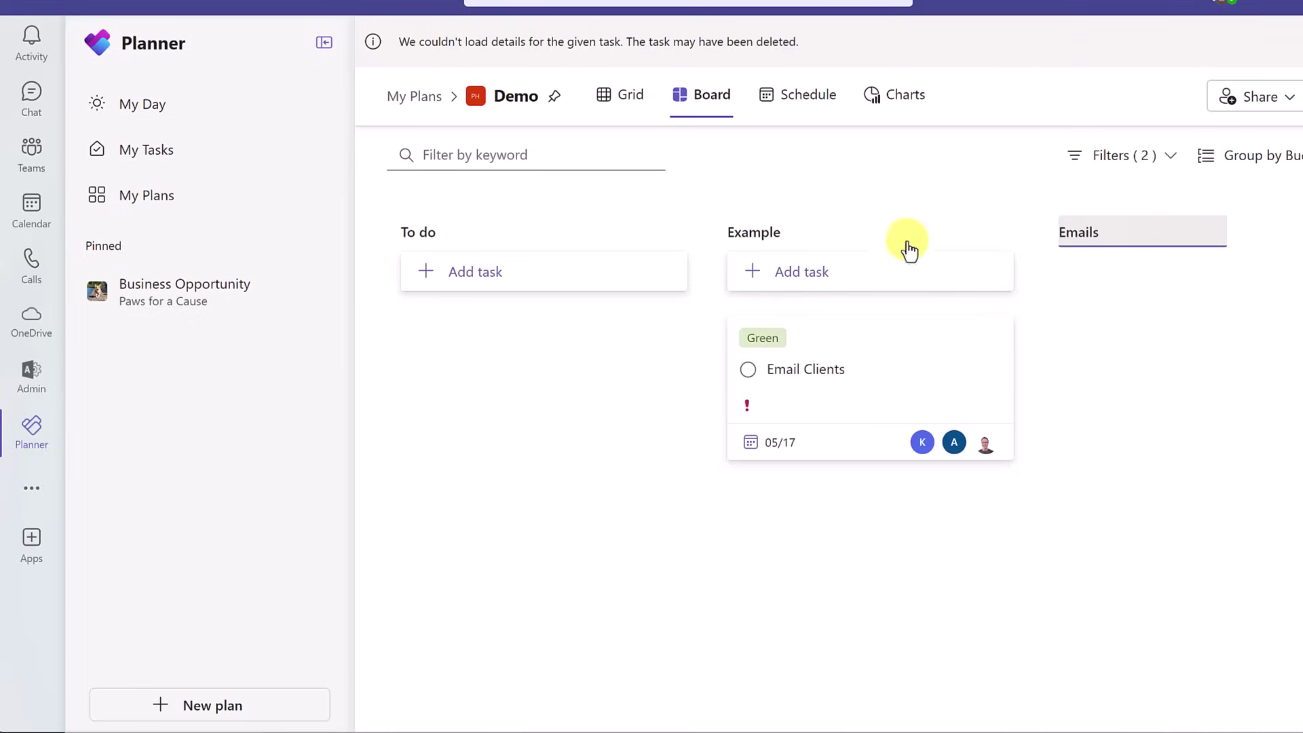
left_click(669, 353)
left_click_drag(801, 347, 1133, 336)
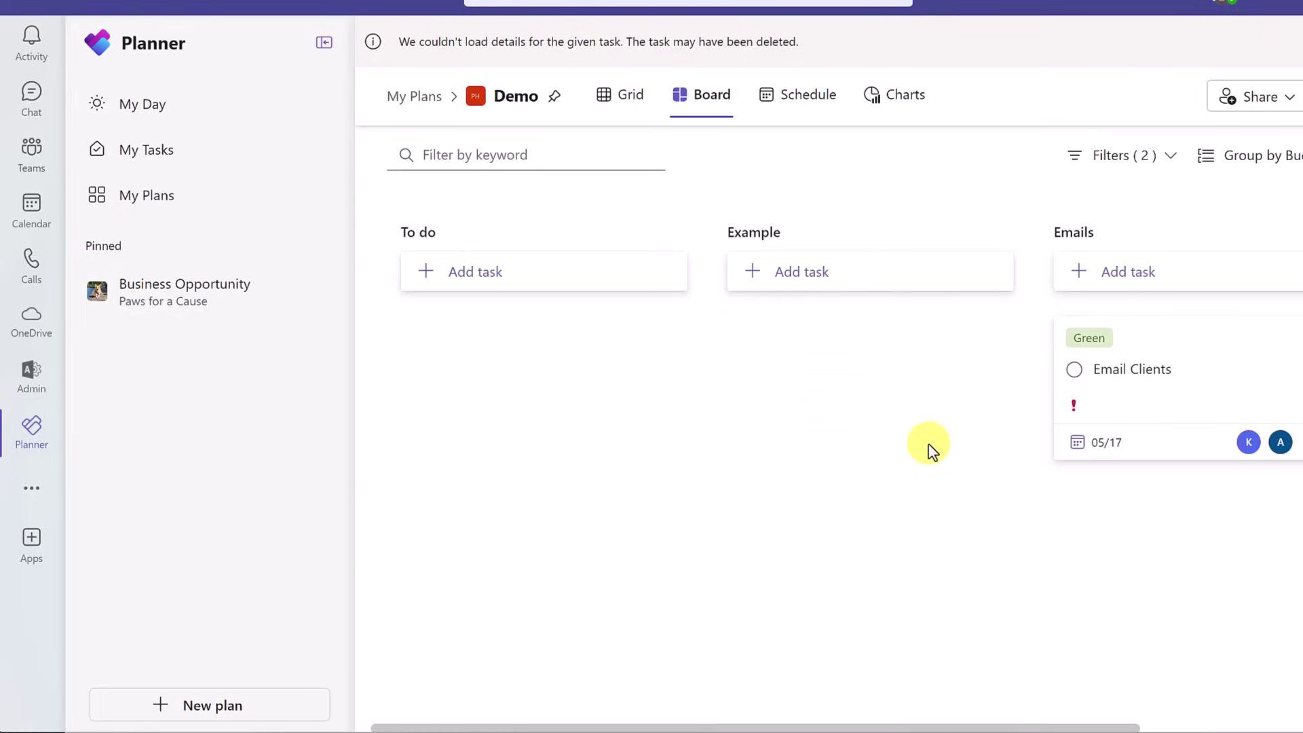
Step: View Demo's tasks in Grid, then in the May 2024 Schedule calendar
left_click(627, 101)
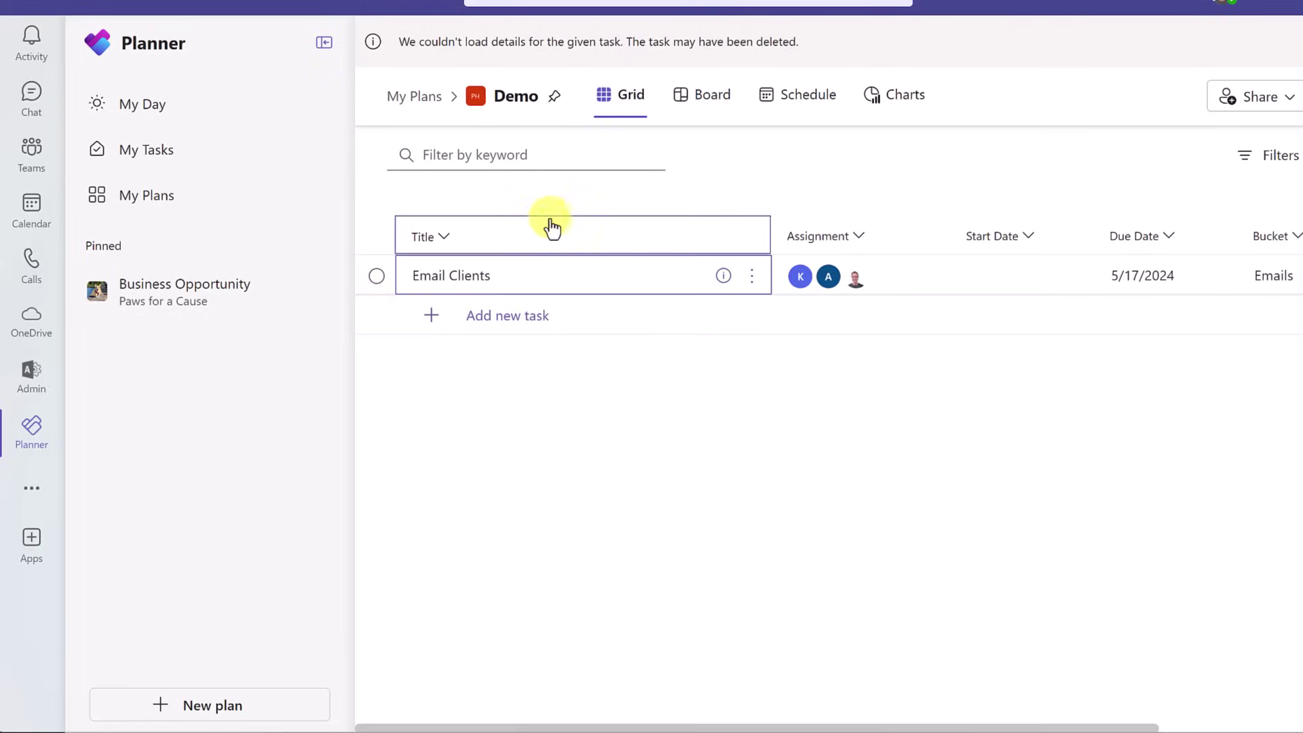
left_click(797, 102)
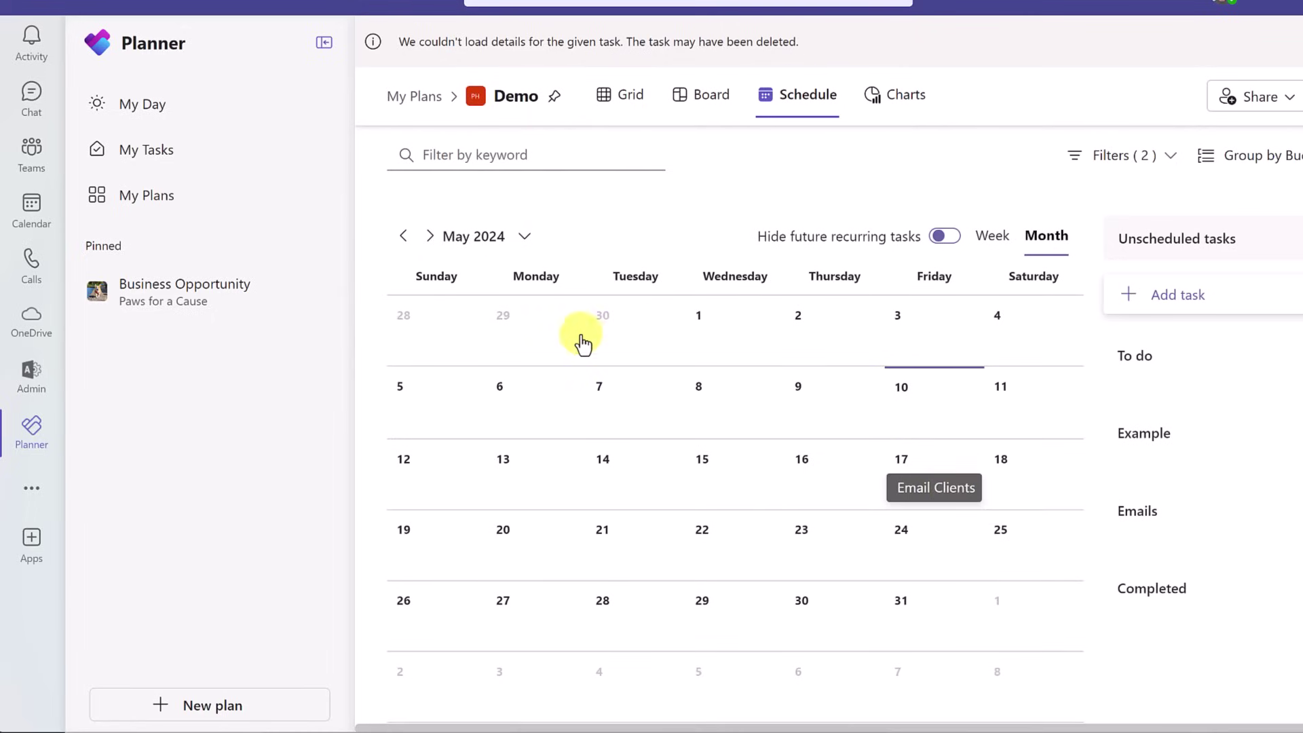
Step: Preview the plan templates and select Project Management
left_click(222, 711)
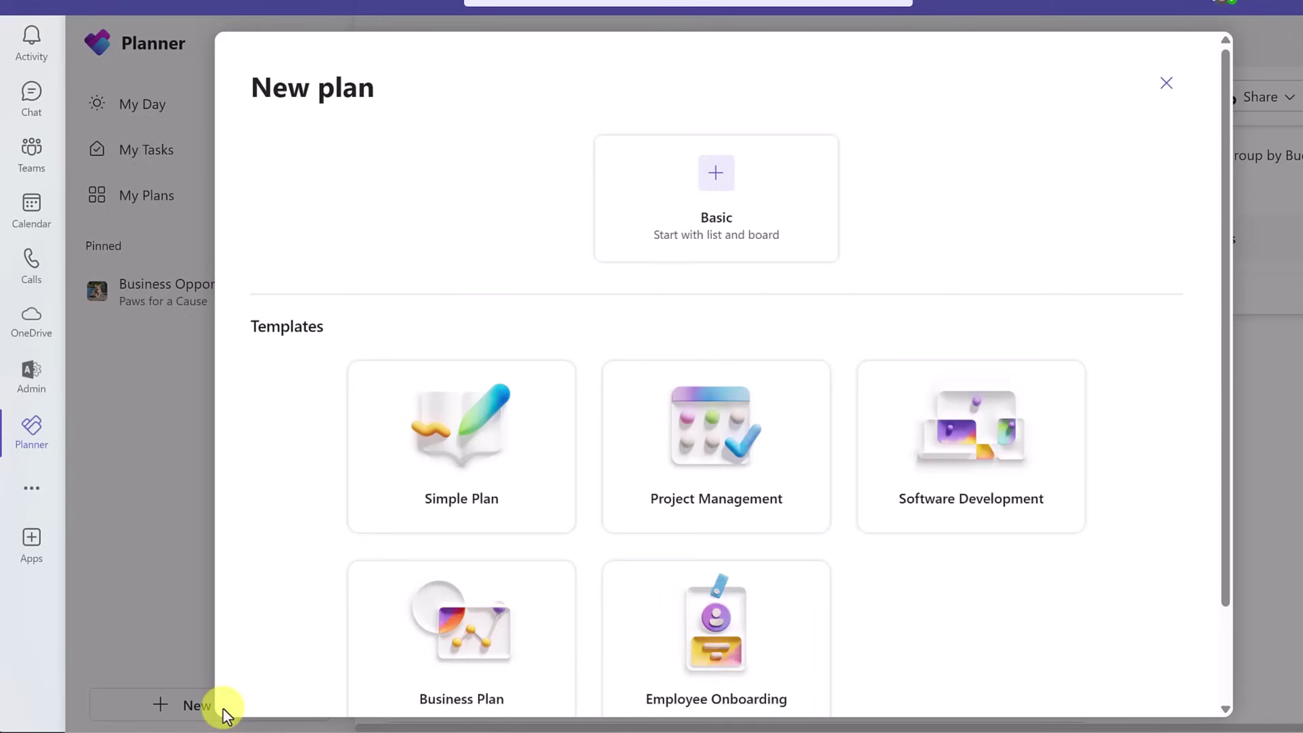
scroll(774, 524, "down", 2)
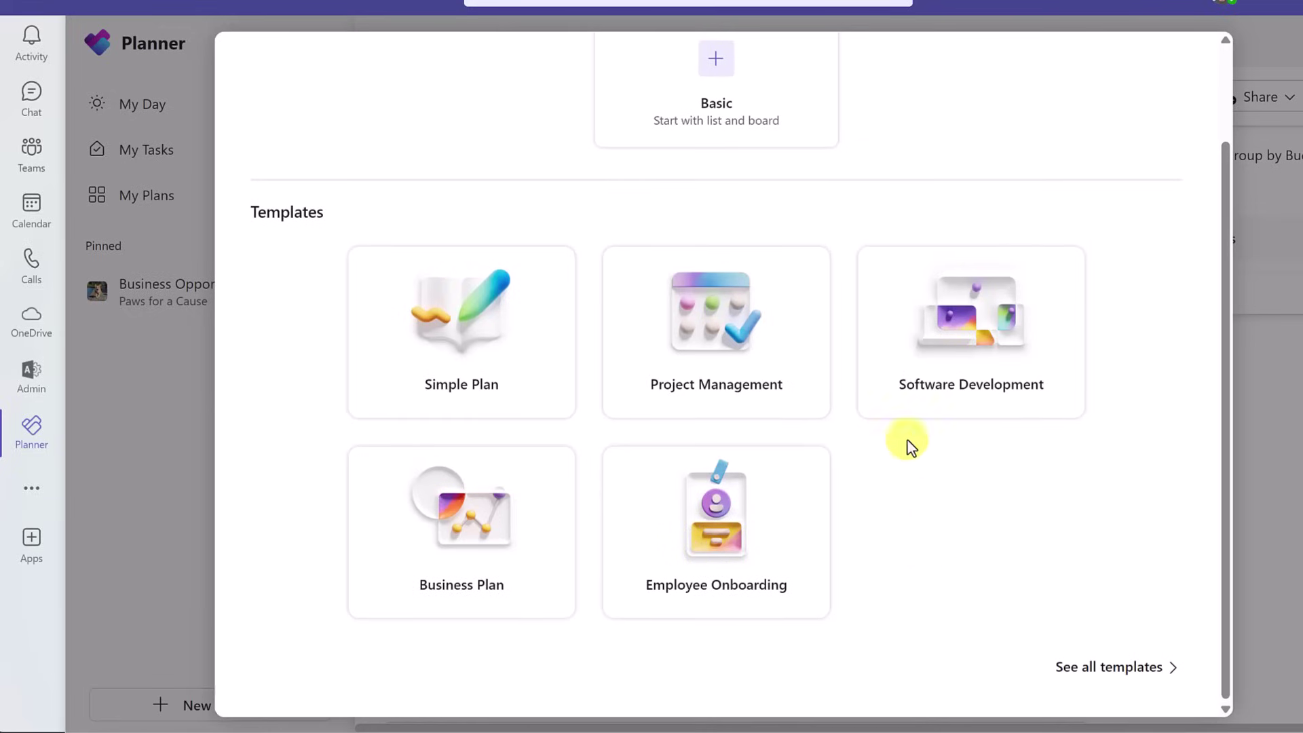
left_click(1091, 668)
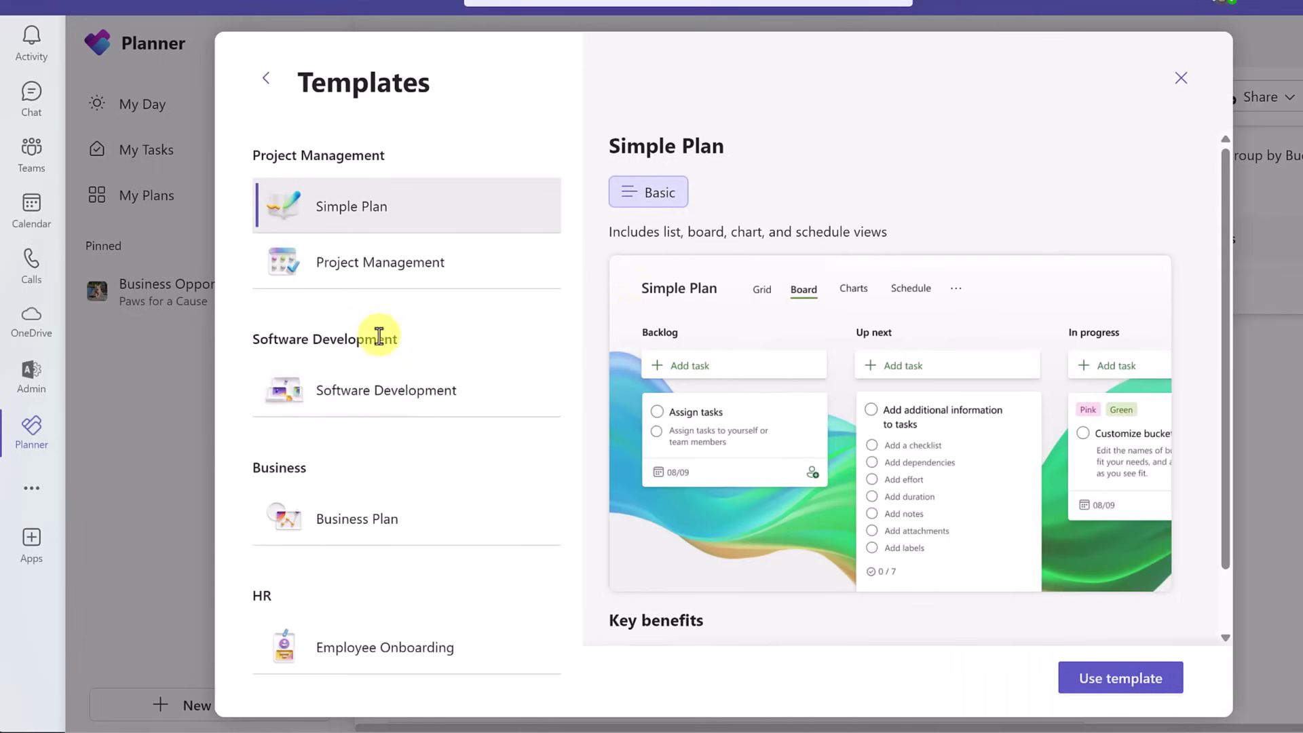
left_click(373, 261)
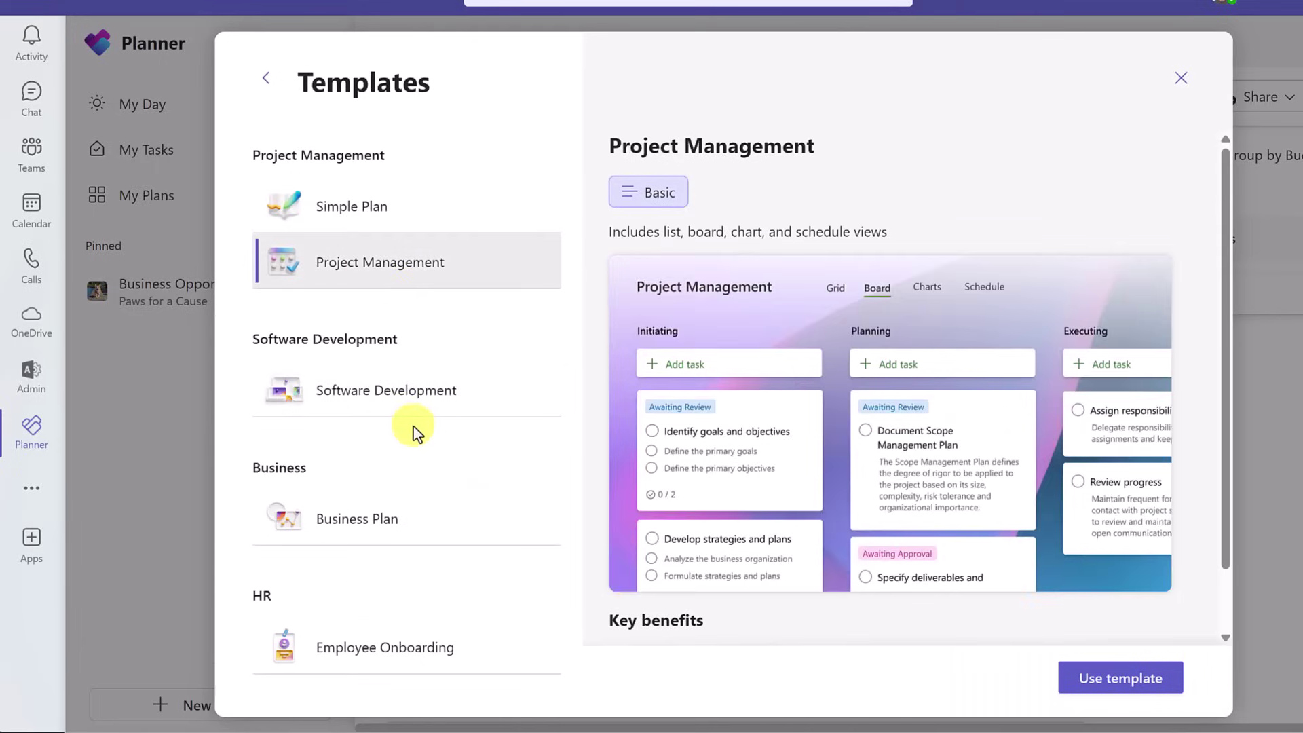
left_click(393, 387)
left_click(364, 519)
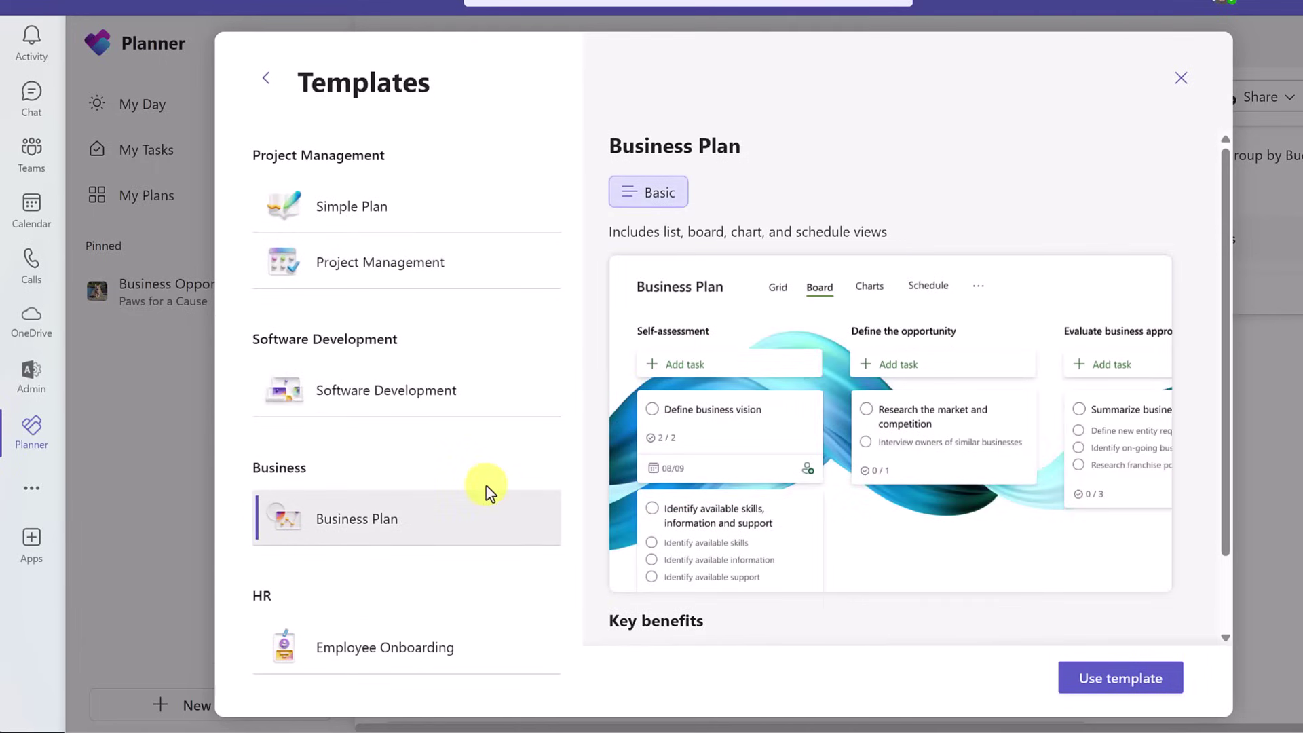
left_click(452, 646)
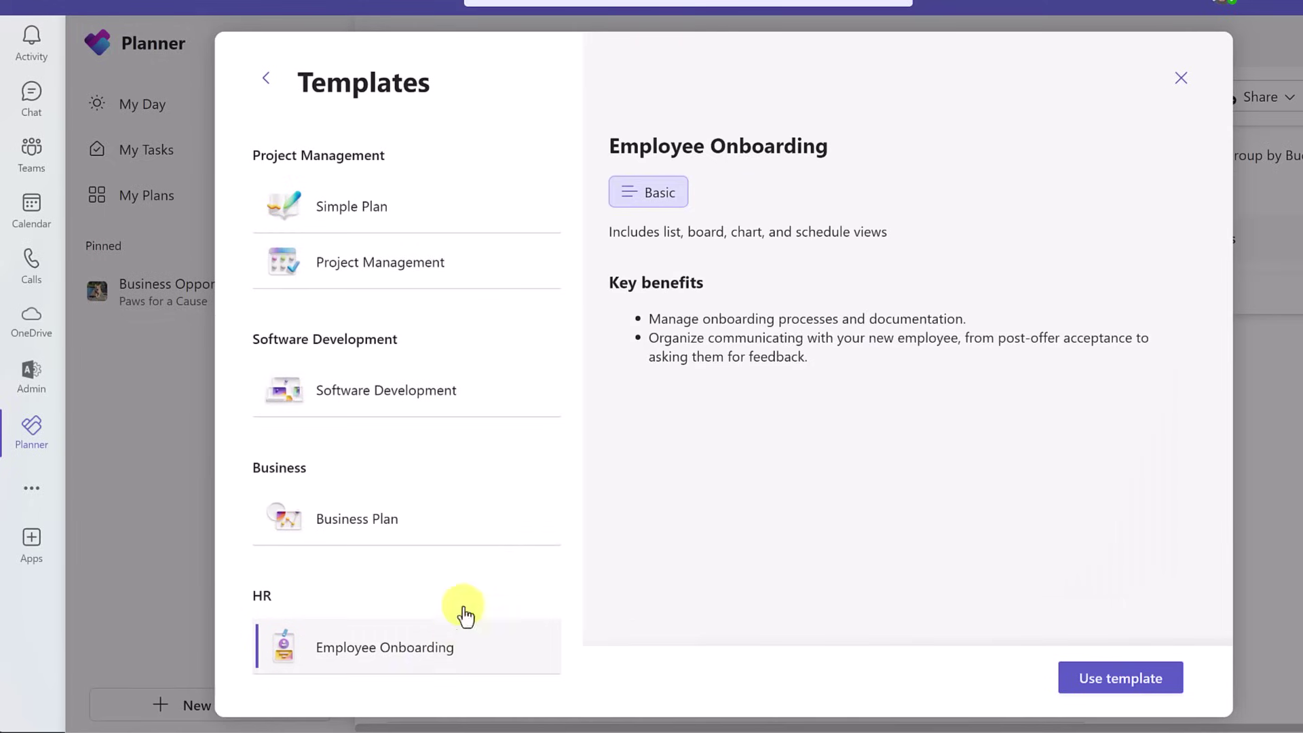
left_click(364, 216)
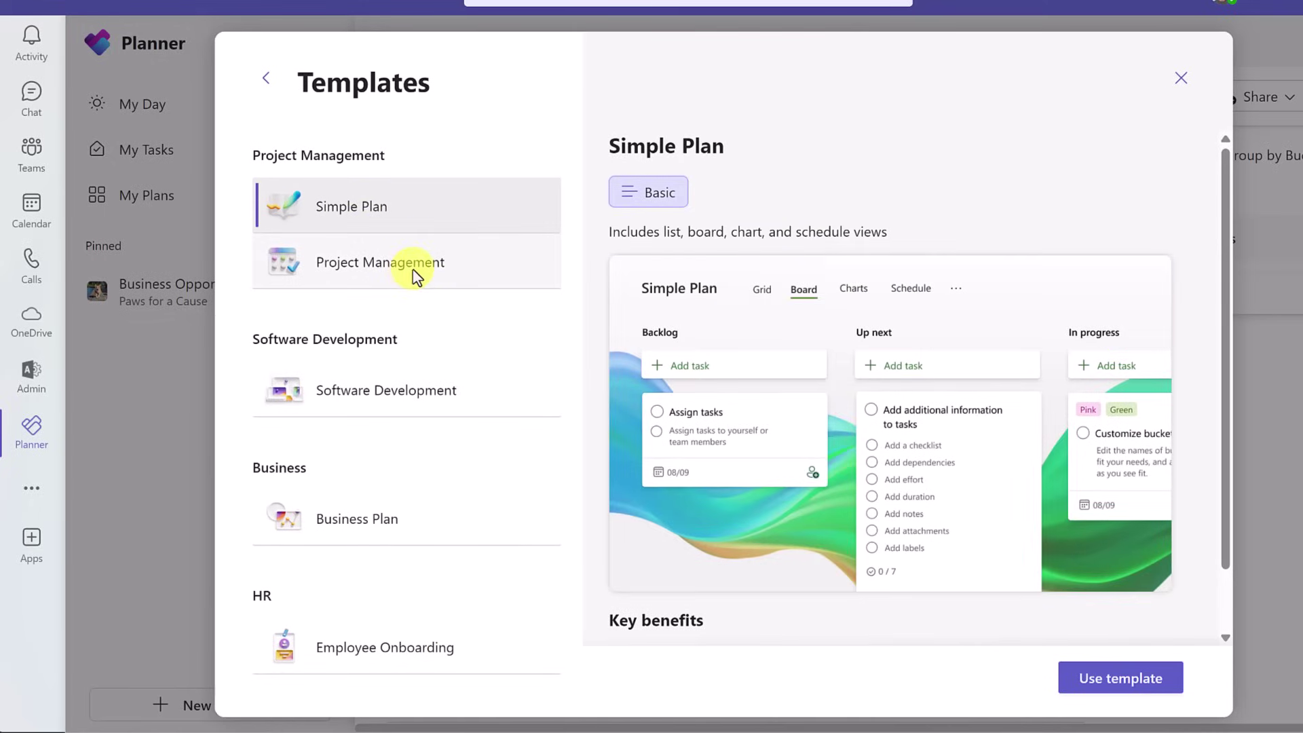
left_click(416, 274)
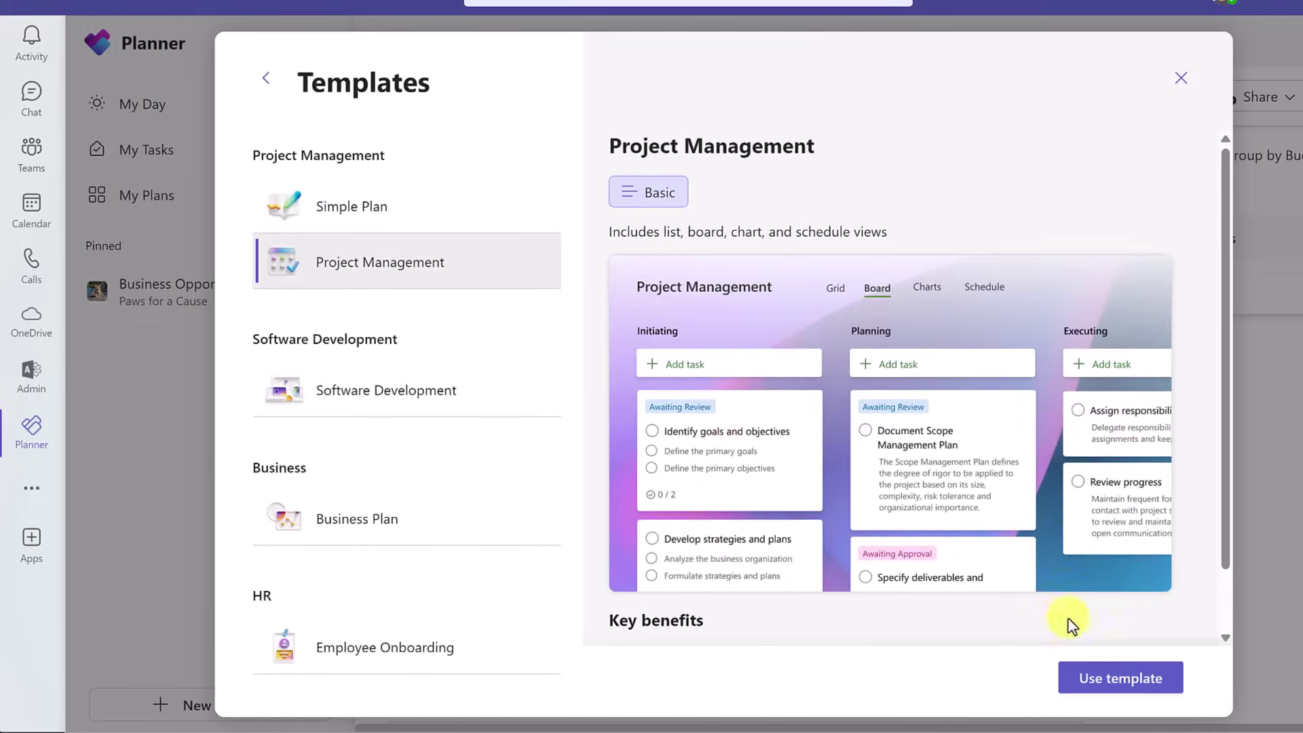
Step: Create the plan pinned to my plans, in the Paws for a Cause group
left_click(1119, 680)
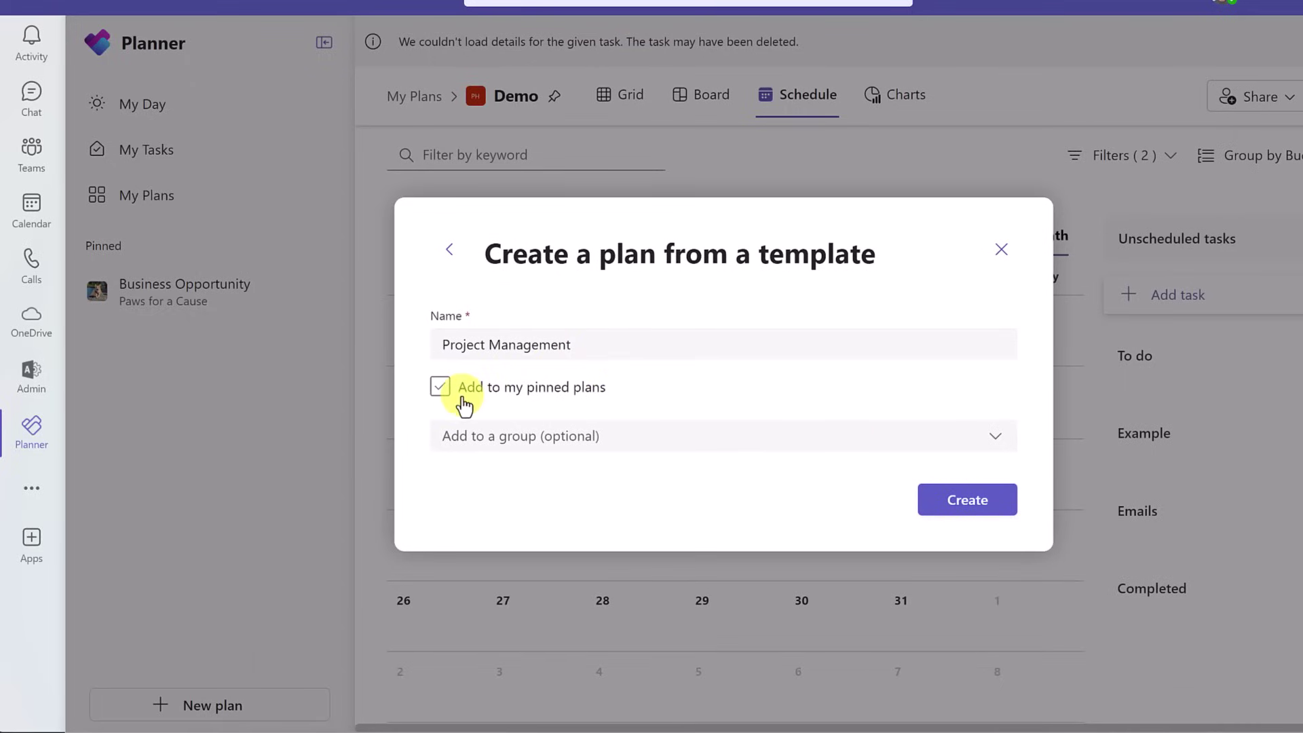
left_click(442, 389)
left_click(538, 444)
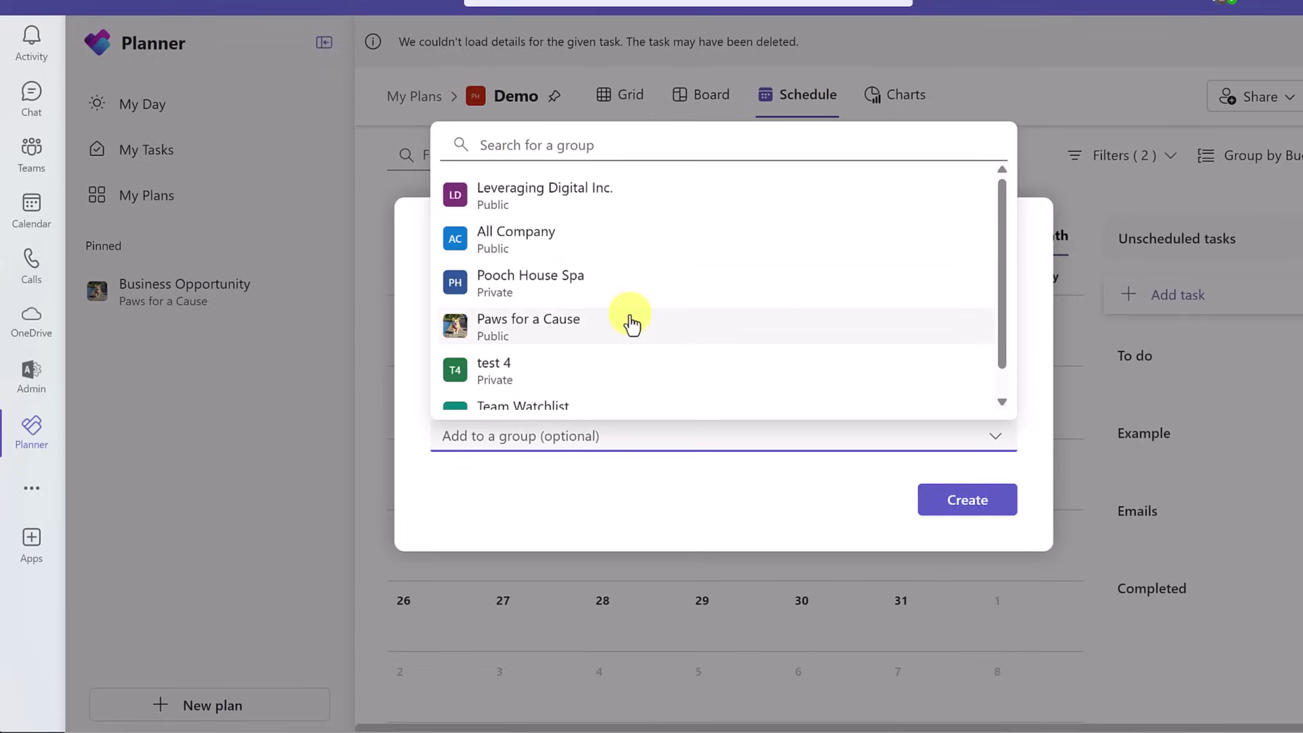
left_click(628, 323)
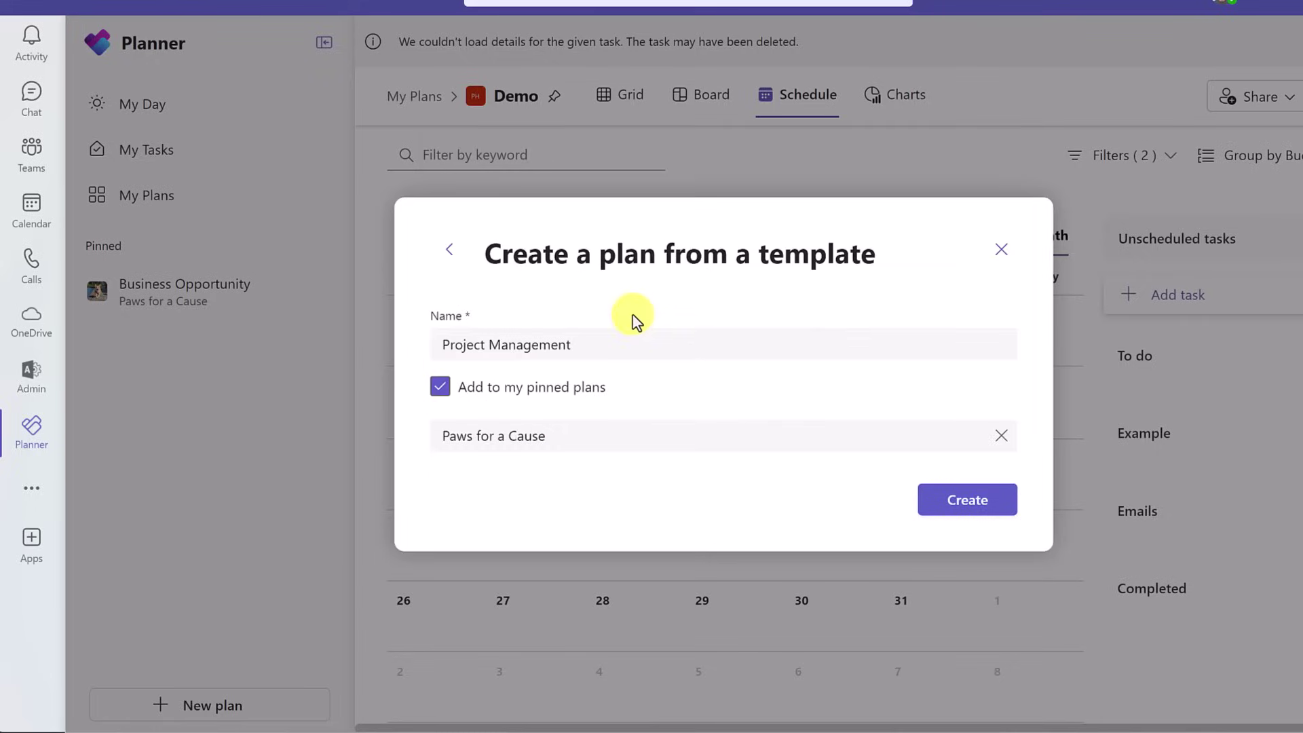
left_click(962, 509)
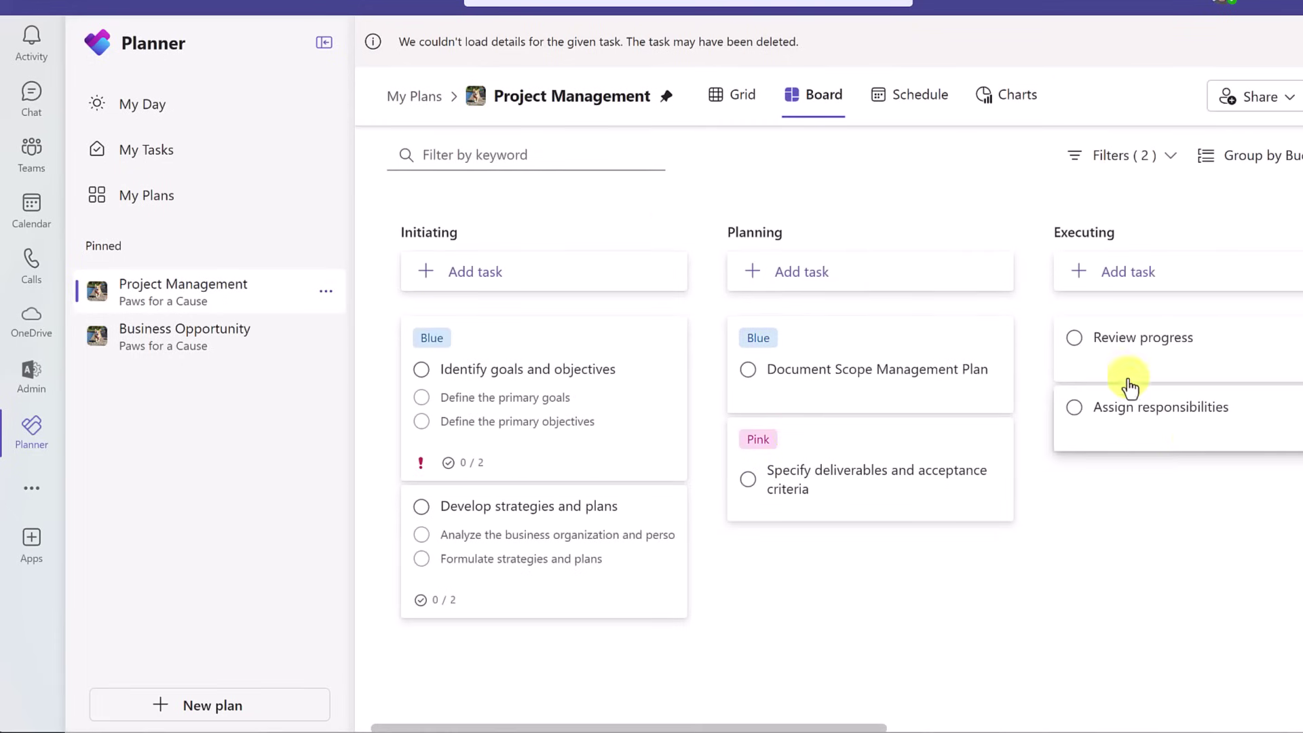
left_click(742, 94)
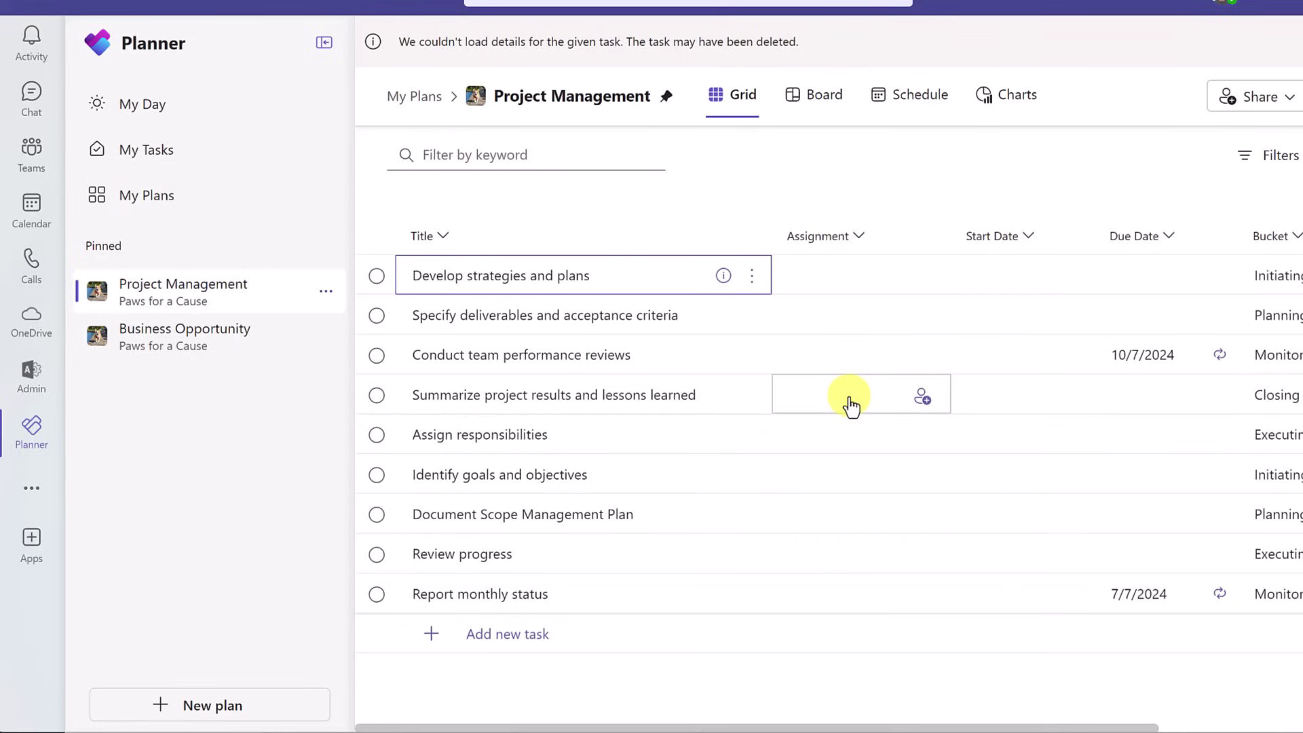
left_click(823, 95)
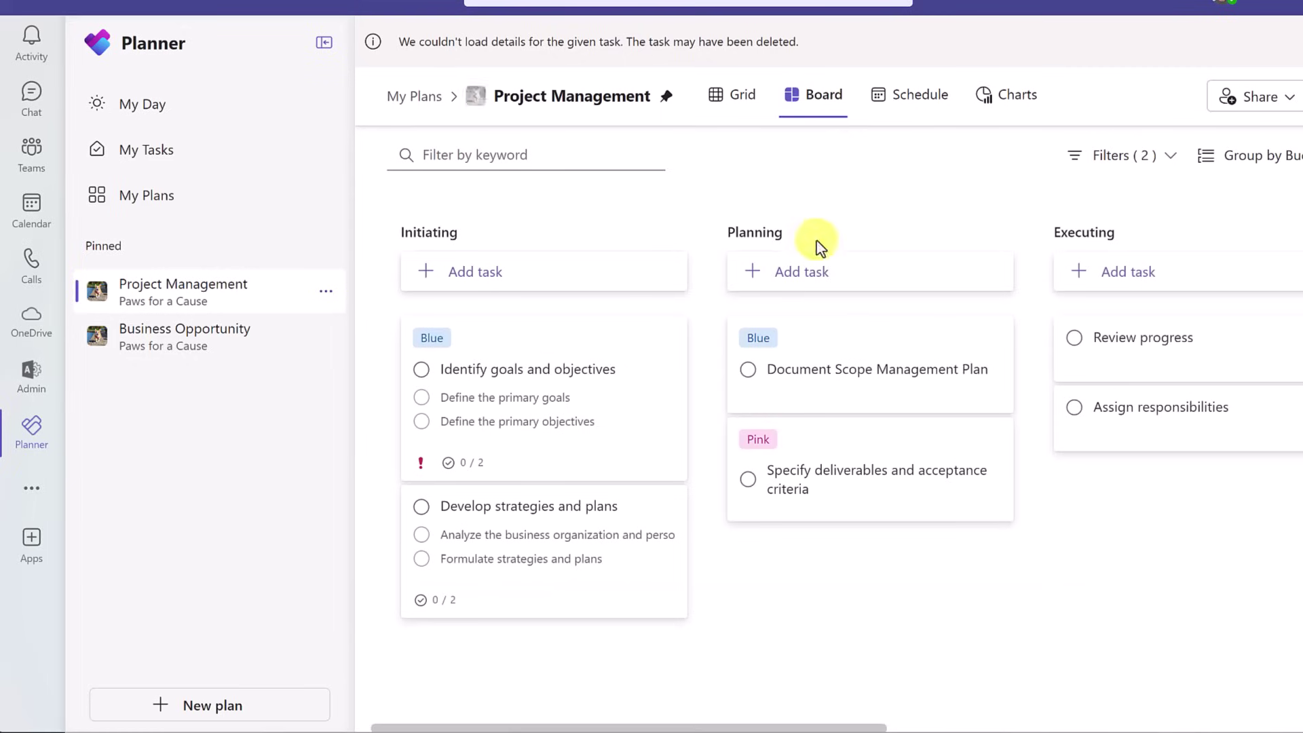
left_click(994, 340)
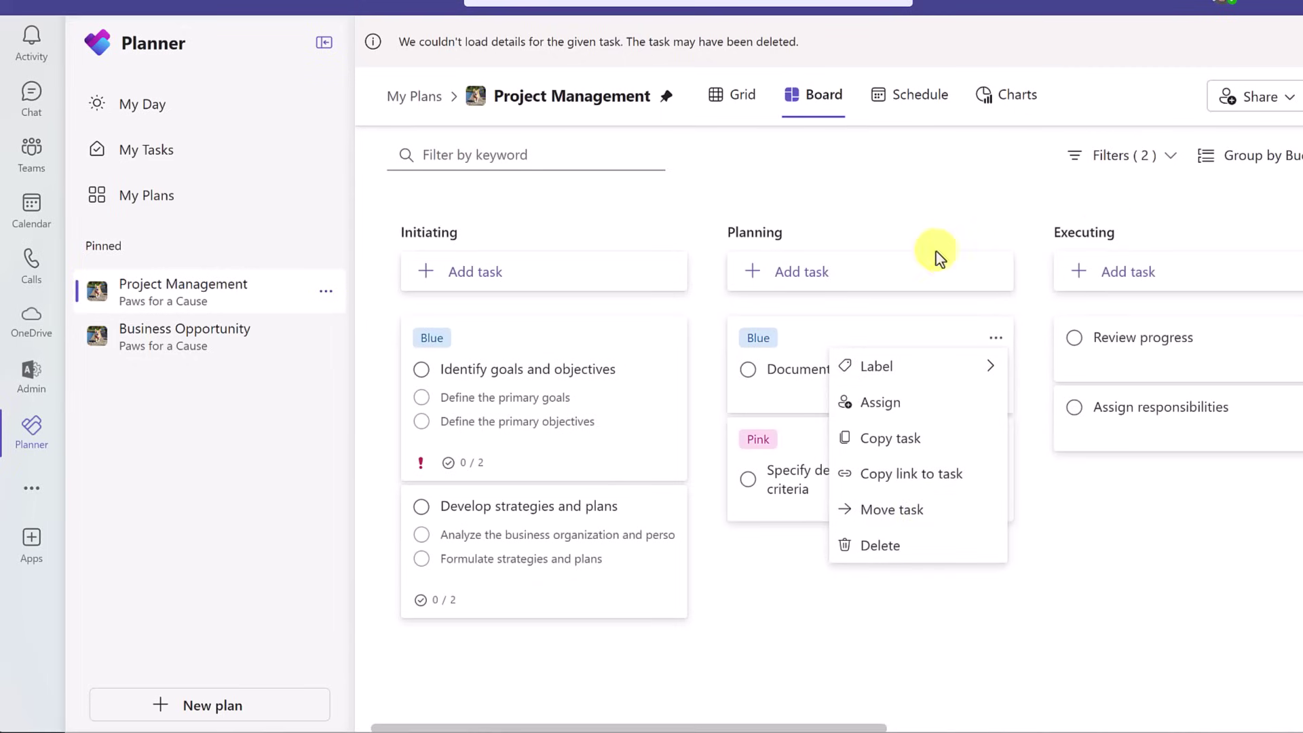
left_click(985, 192)
left_click(1003, 238)
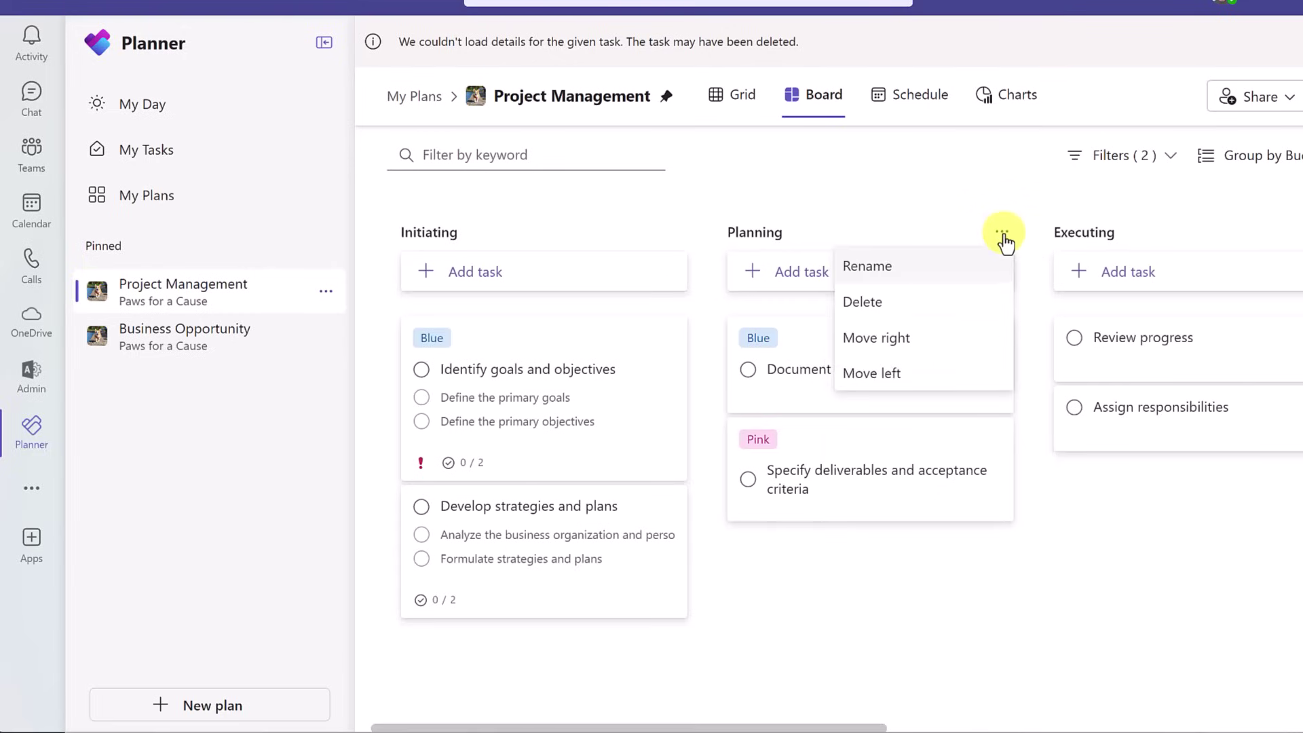
left_click(903, 197)
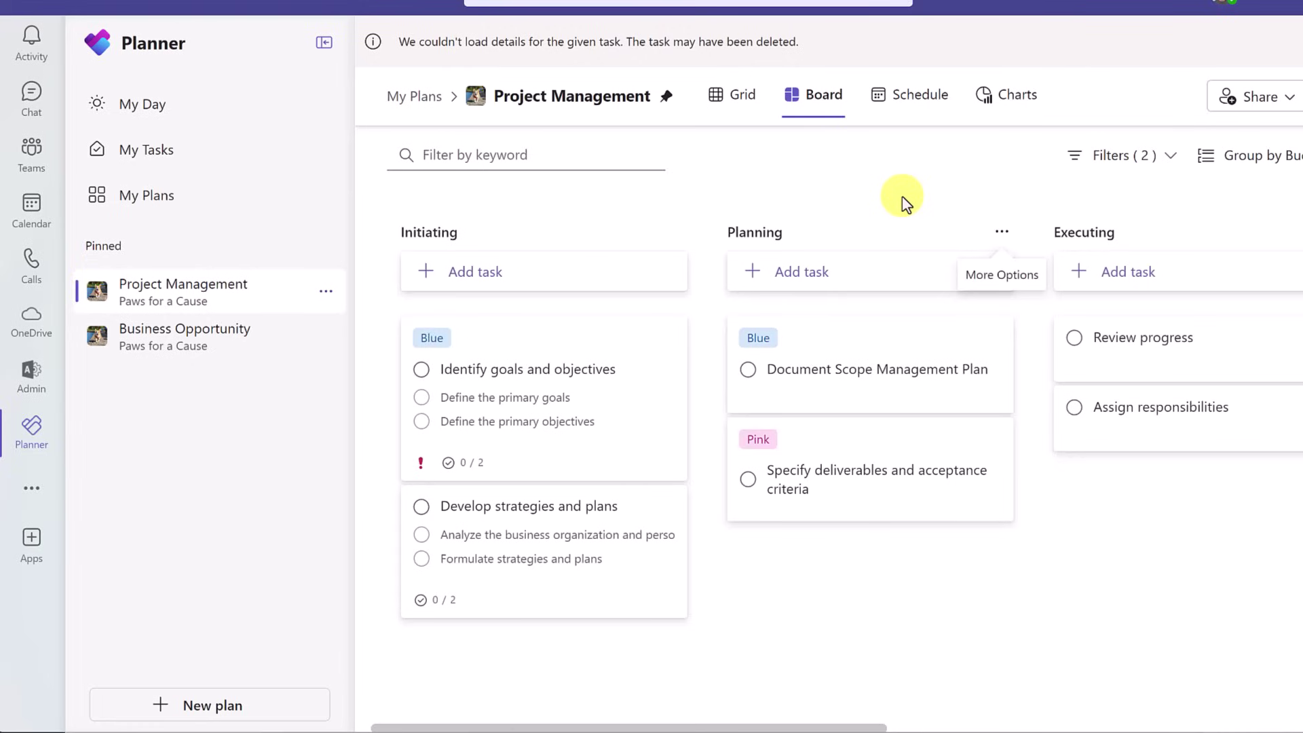
Step: Add the existing Demo plan as a Planner tab in Pooch House Spa General
left_click(44, 159)
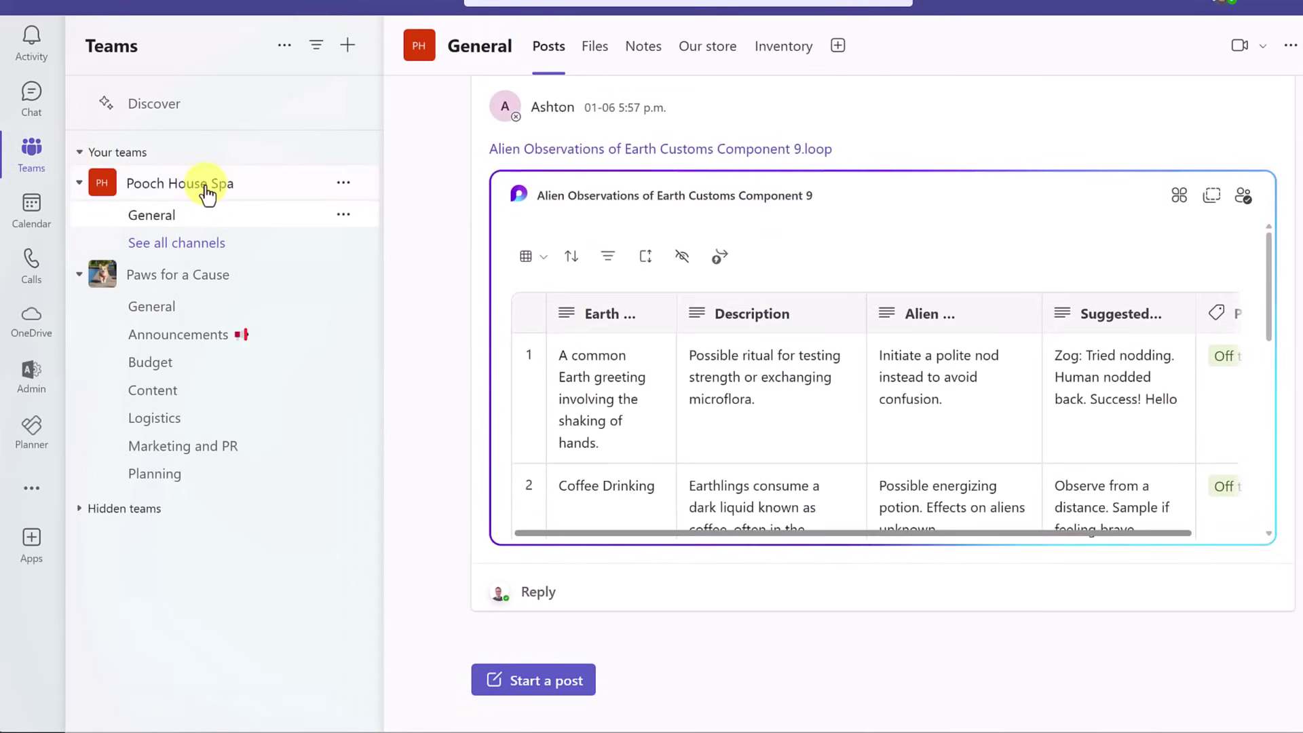
left_click(214, 194)
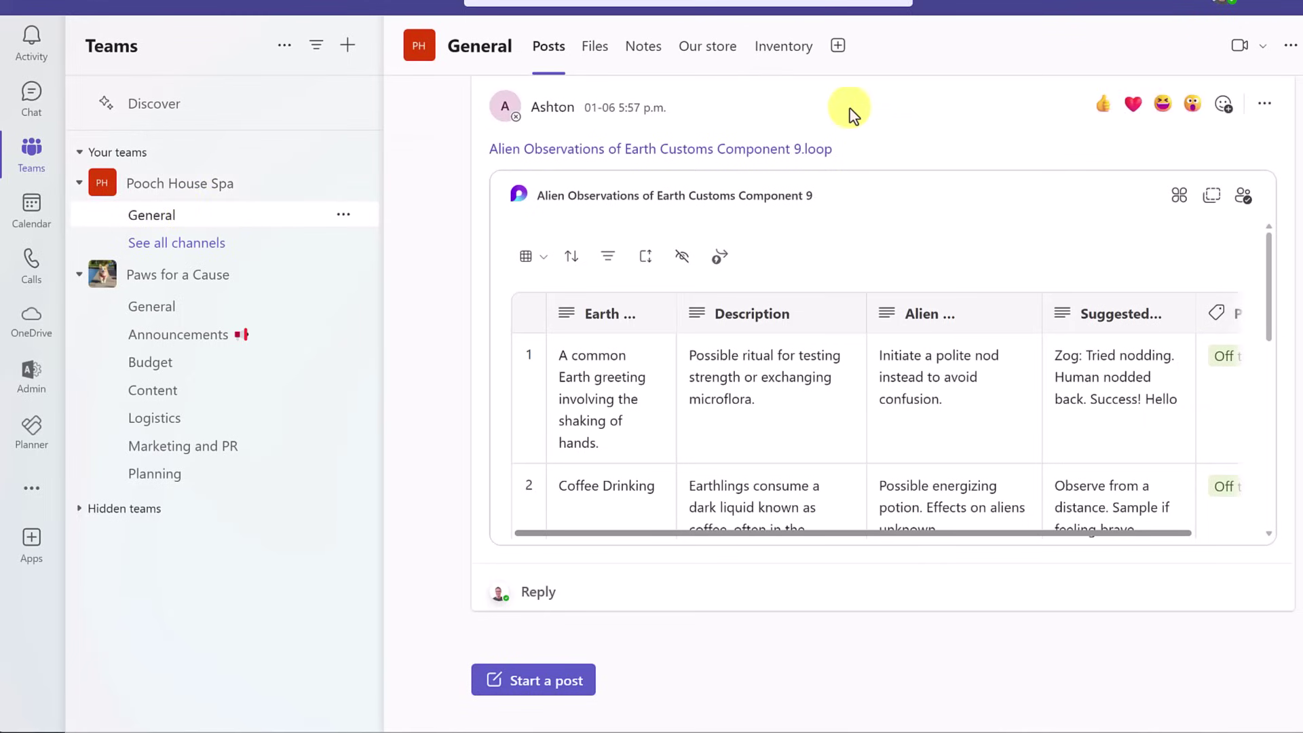
left_click(839, 51)
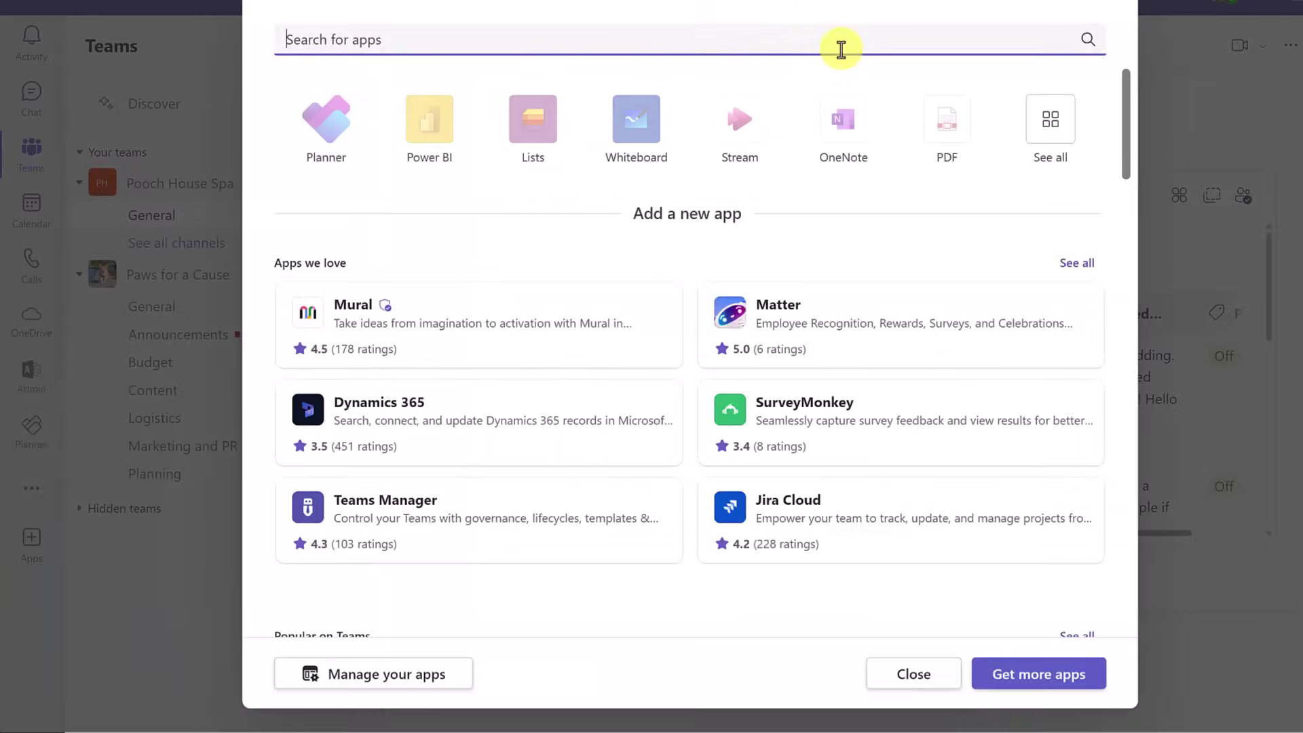
left_click(317, 138)
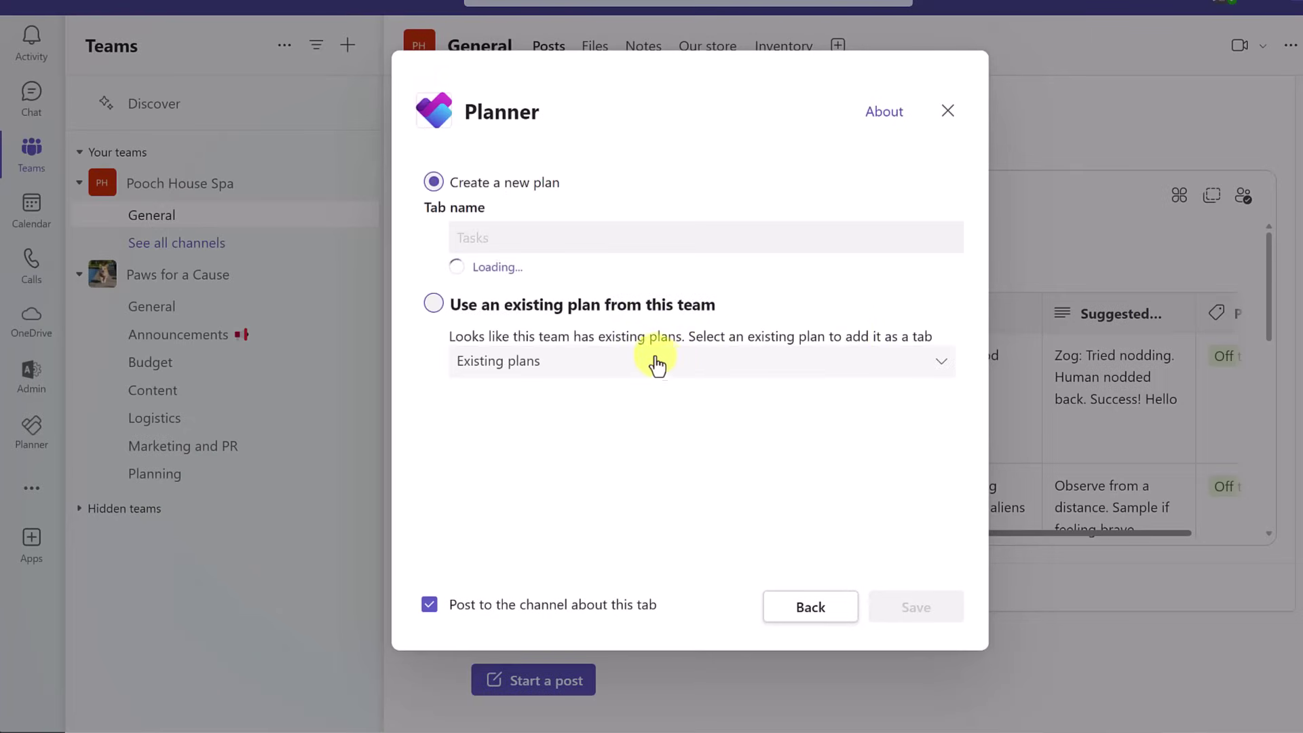
left_click(940, 346)
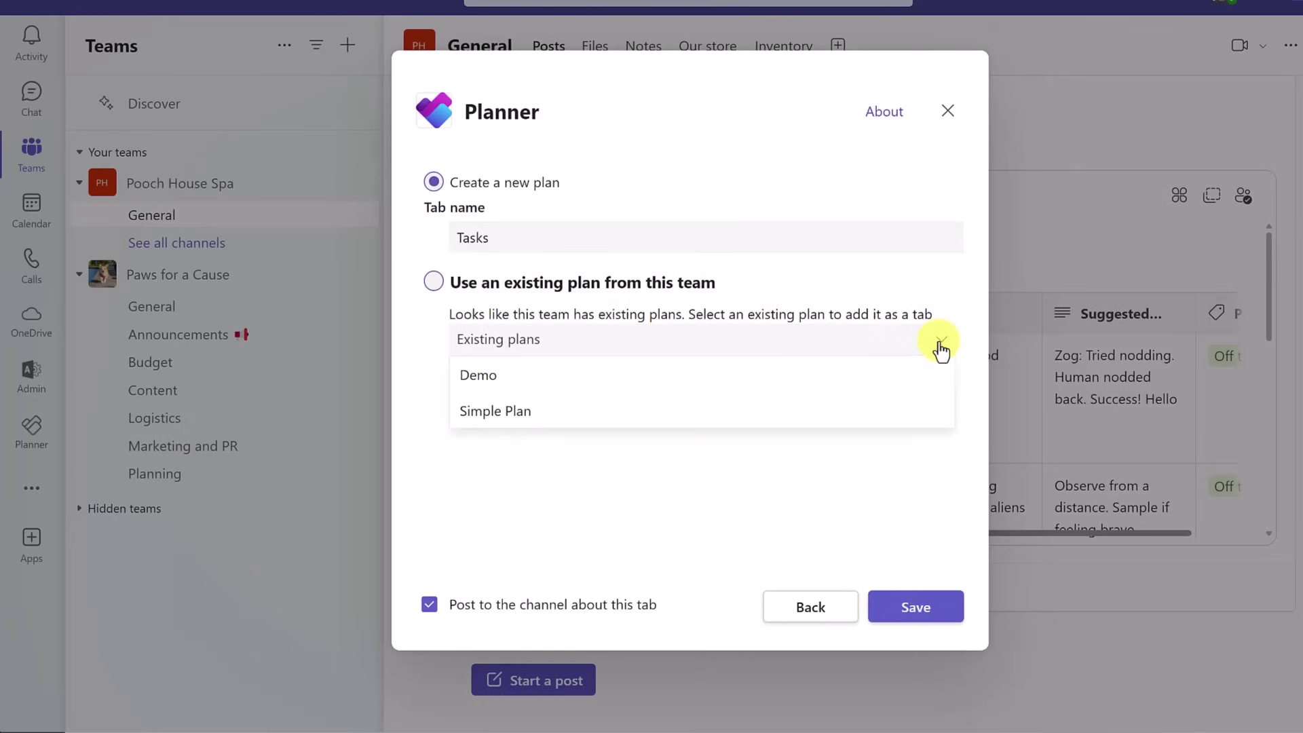
left_click(499, 379)
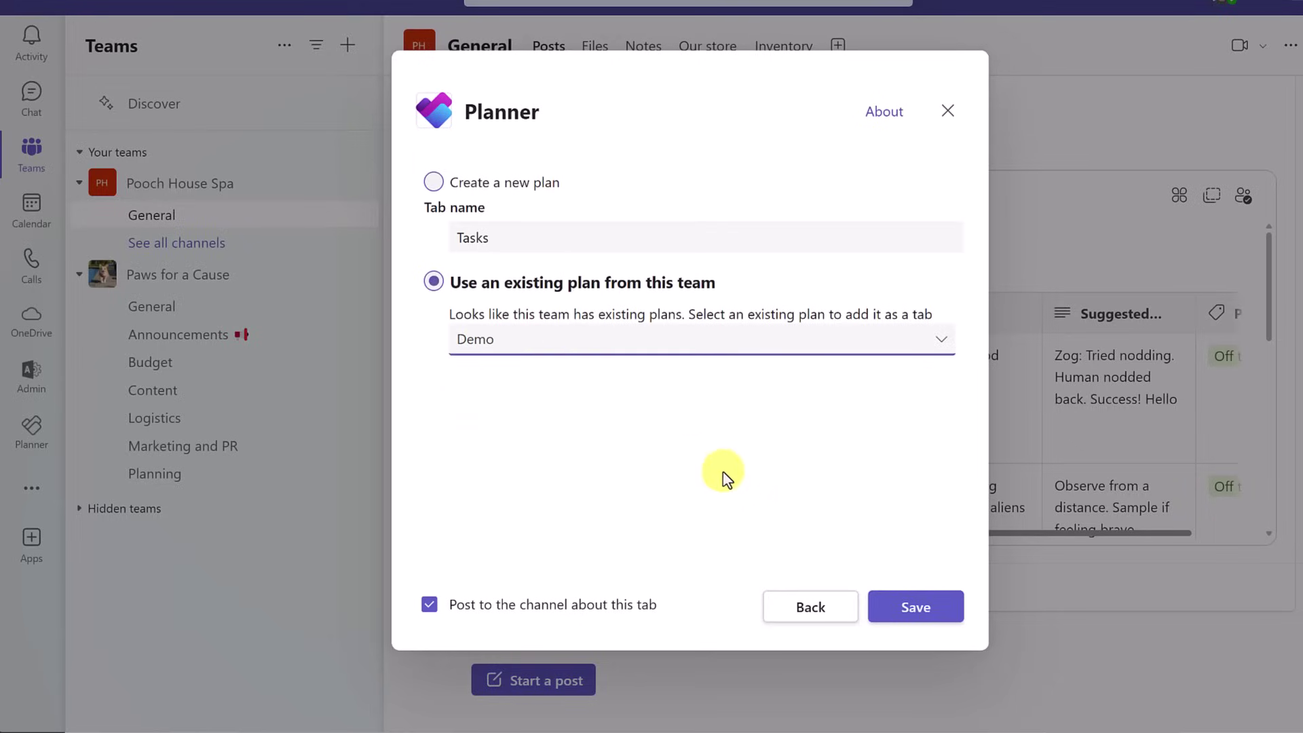
left_click(934, 616)
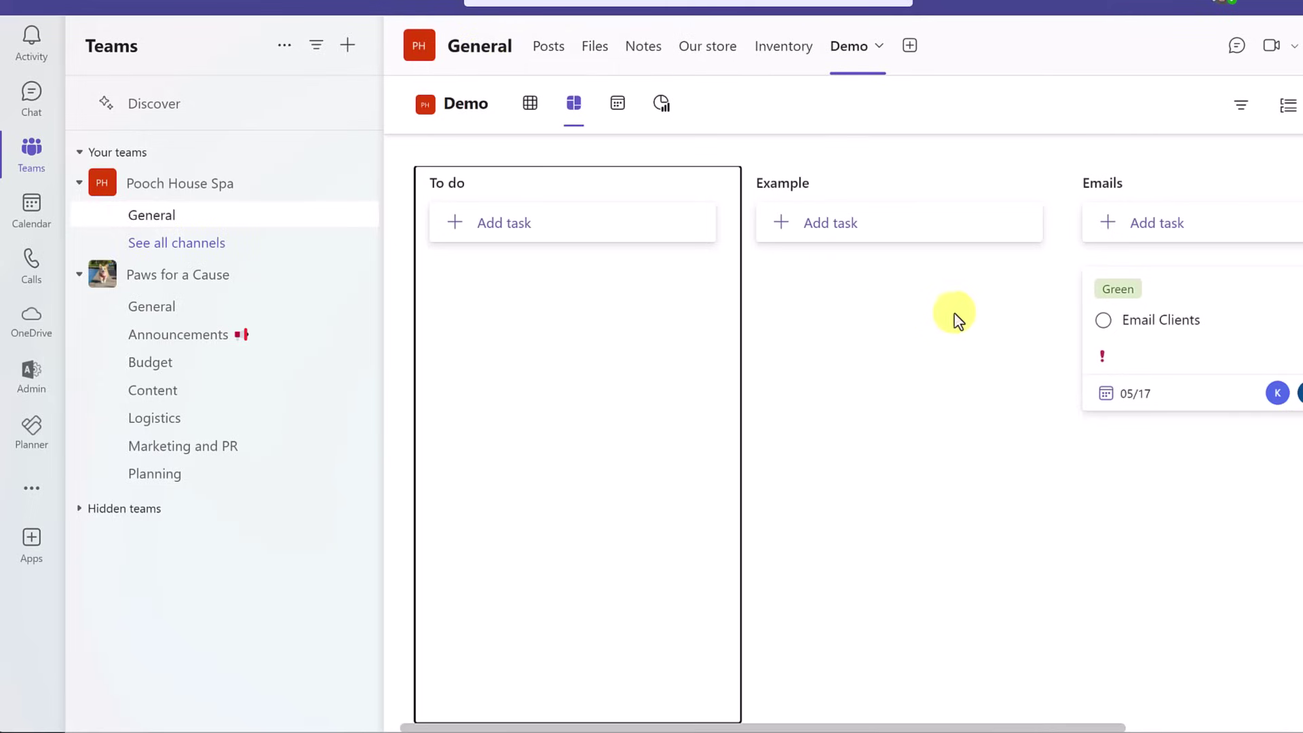
left_click(530, 104)
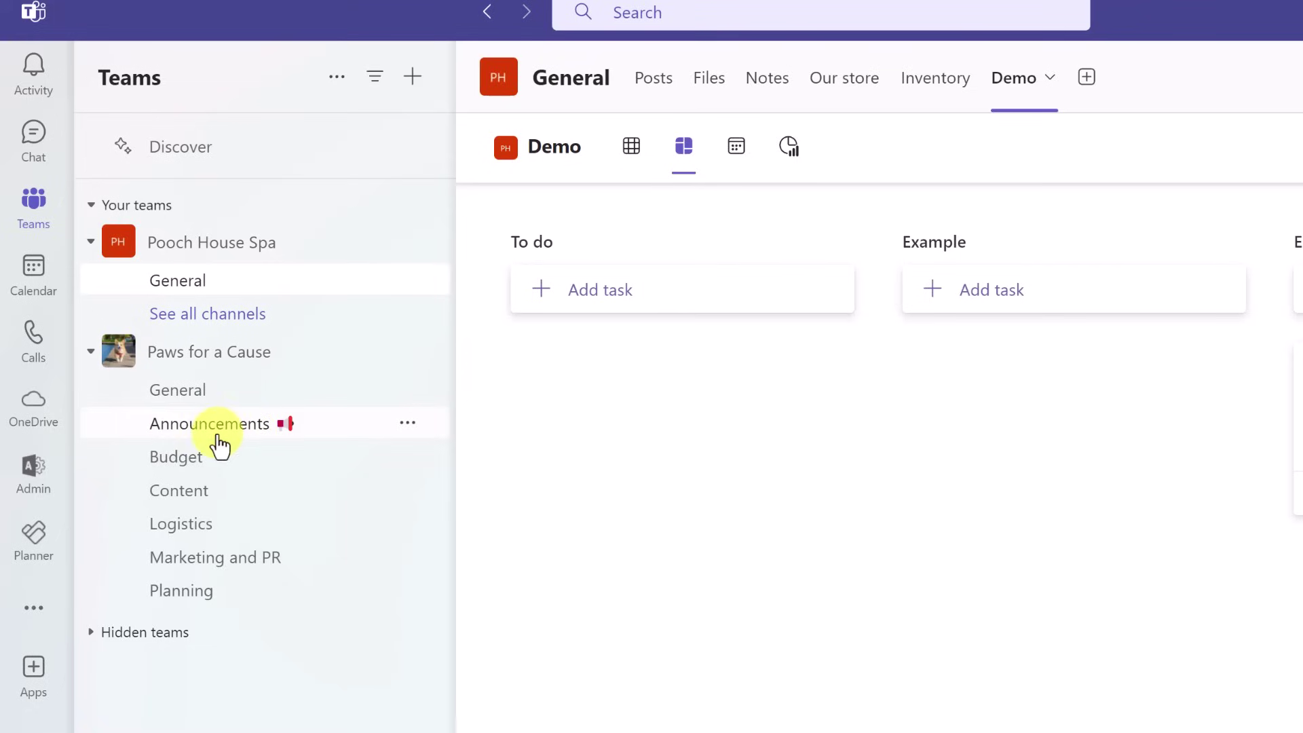
Step: Add Email Clients from My Tasks to My Day and view My Day
left_click(34, 538)
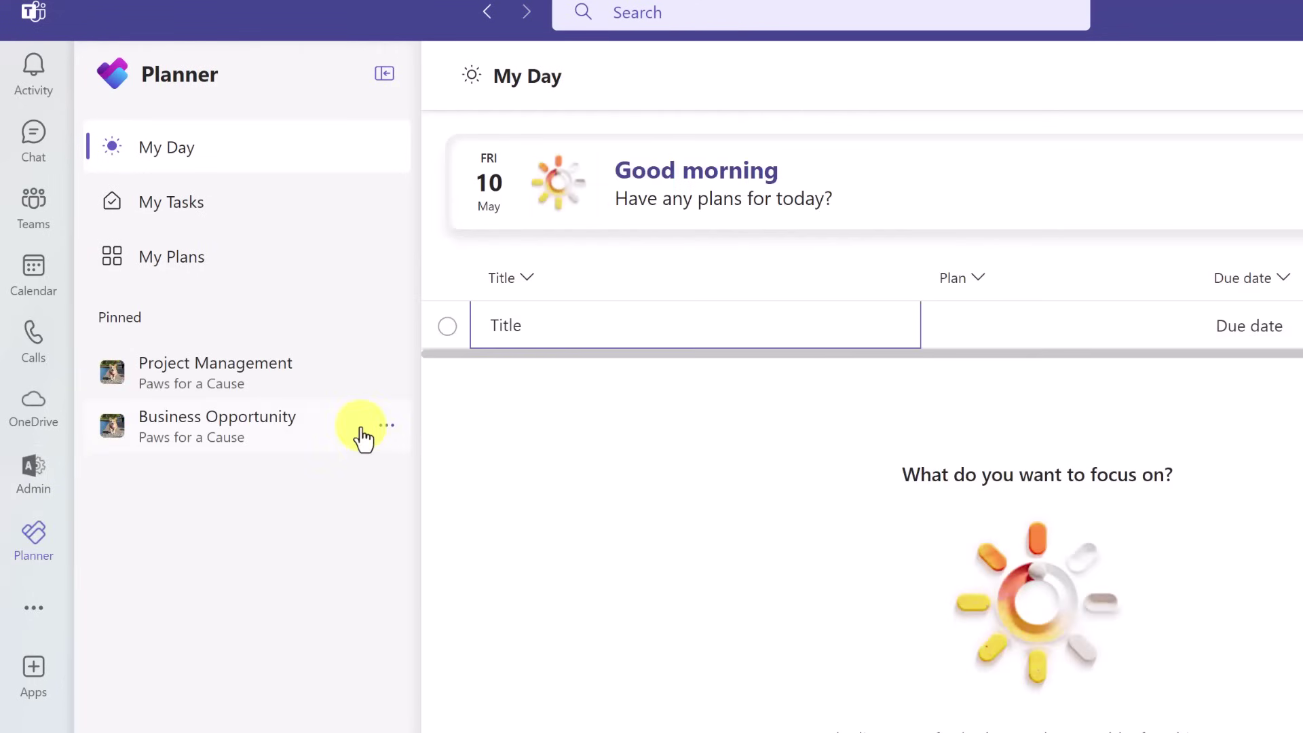
left_click(187, 207)
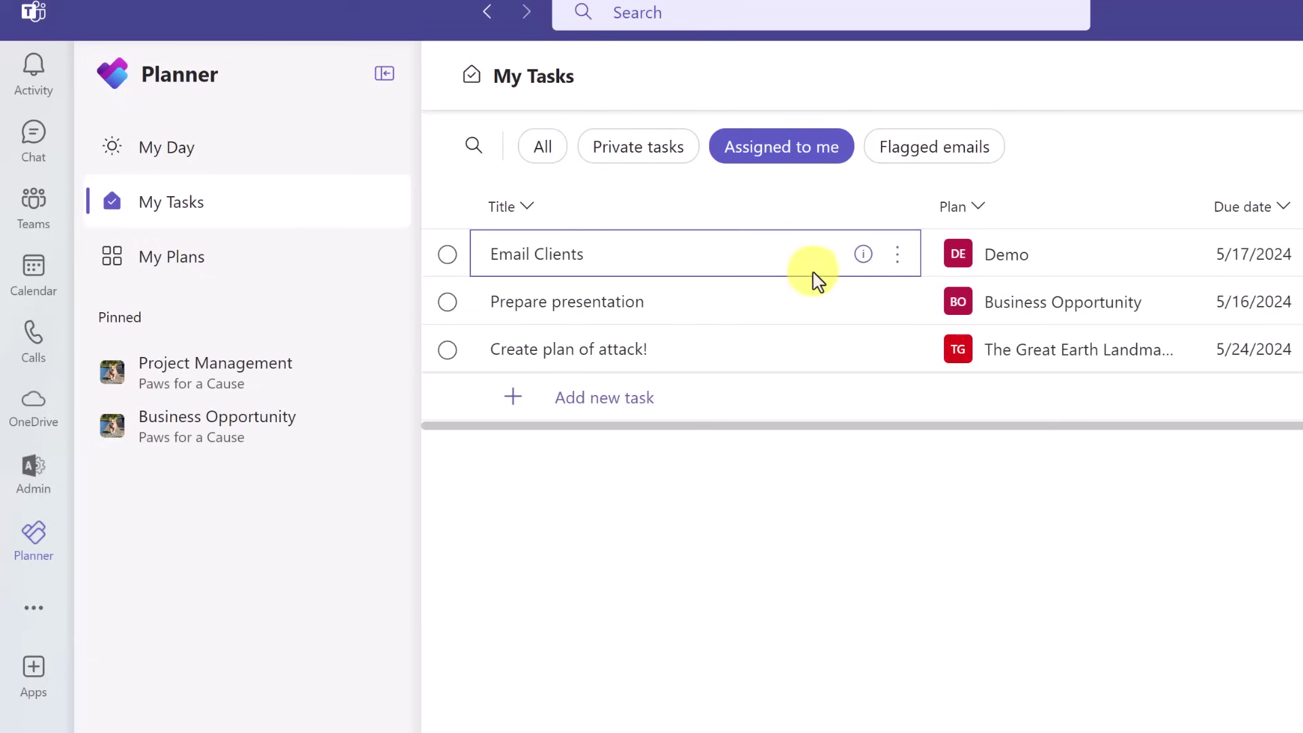
left_click(896, 261)
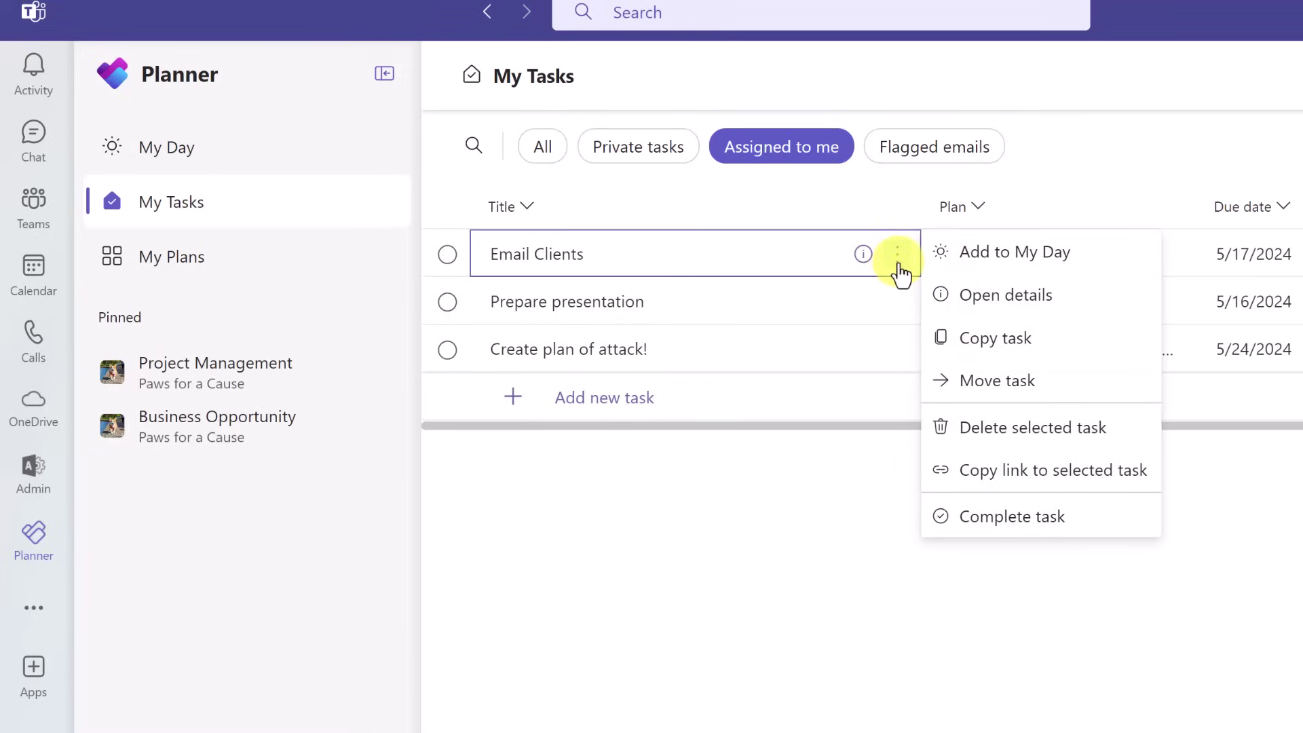
left_click(995, 257)
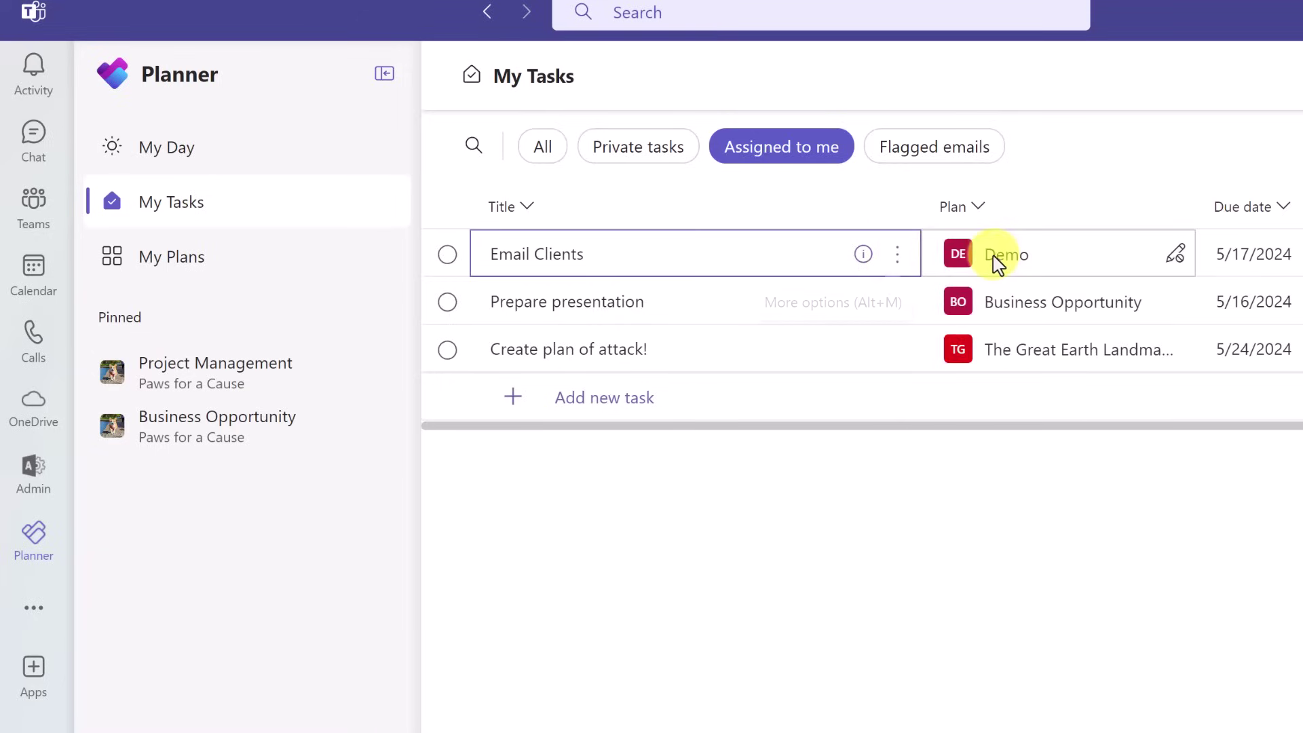
left_click(226, 158)
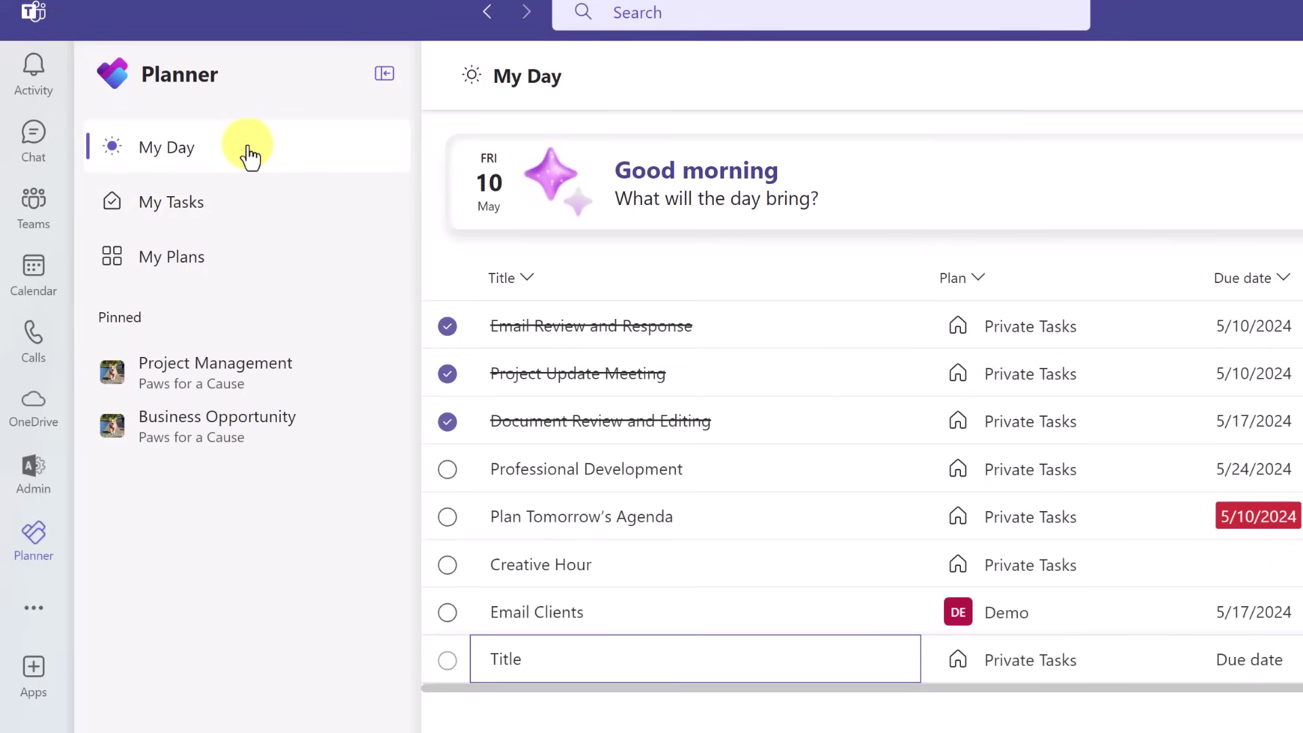